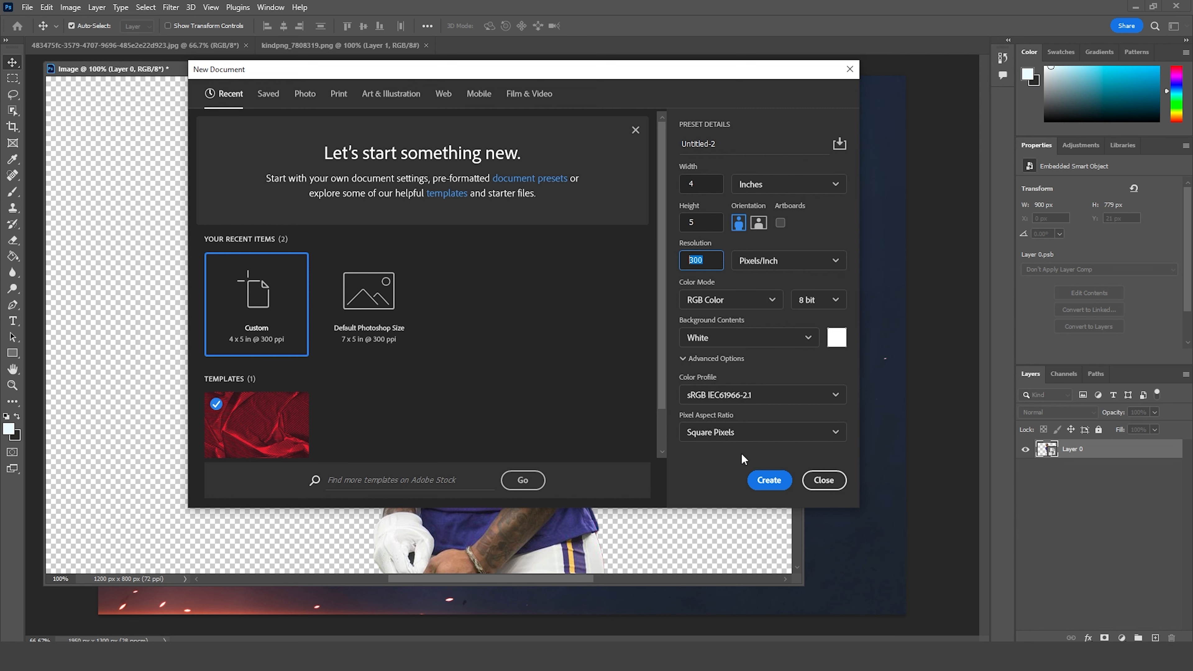
Step: Create a white 4 × 5 inch, 300 ppi RGB document and dock it with the other open documents
left_click(767, 489)
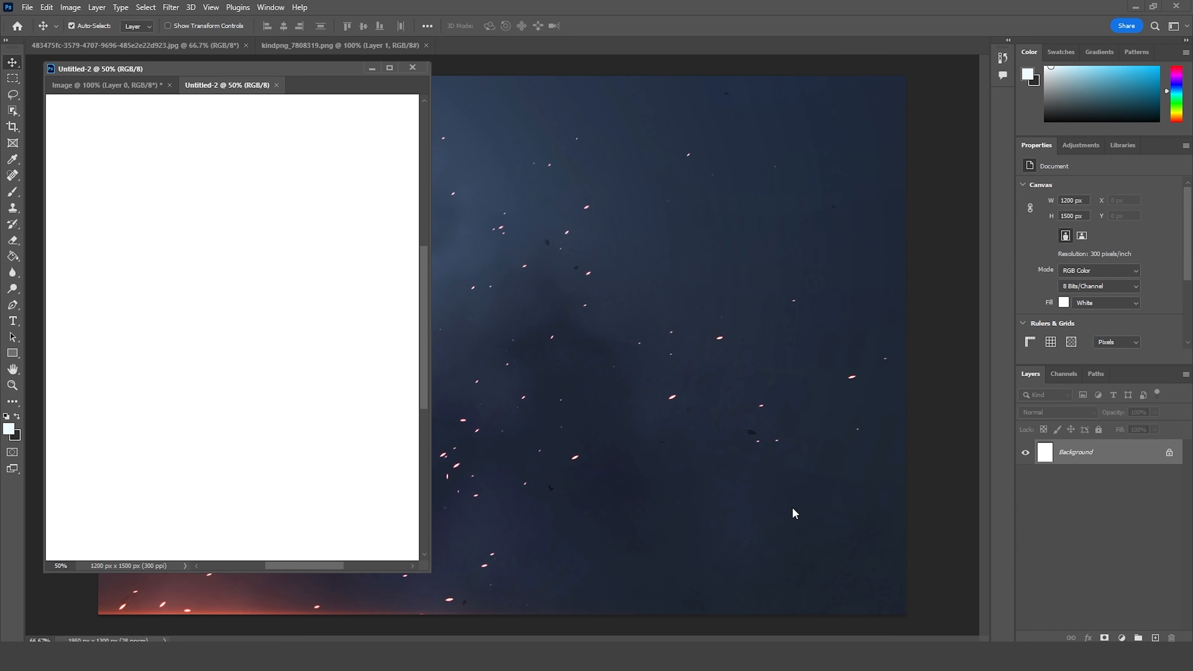
left_click_drag(273, 89, 573, 47)
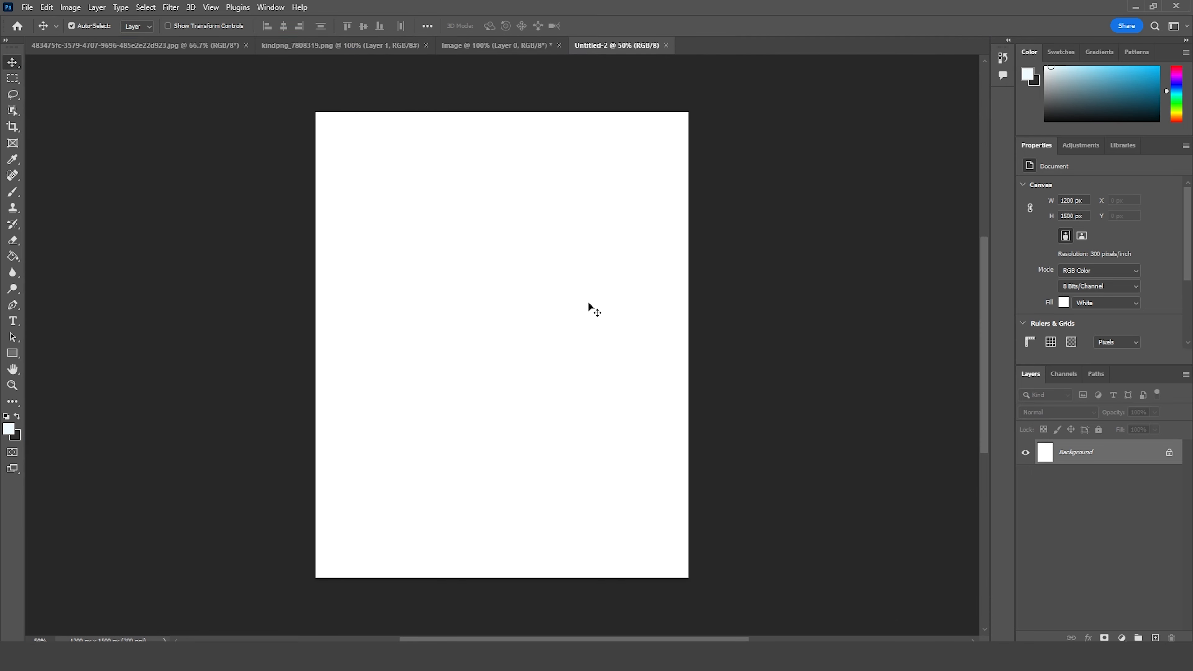
Step: Copy the football player cutout from the Image document into the new Untitled-2 document
left_click(197, 46)
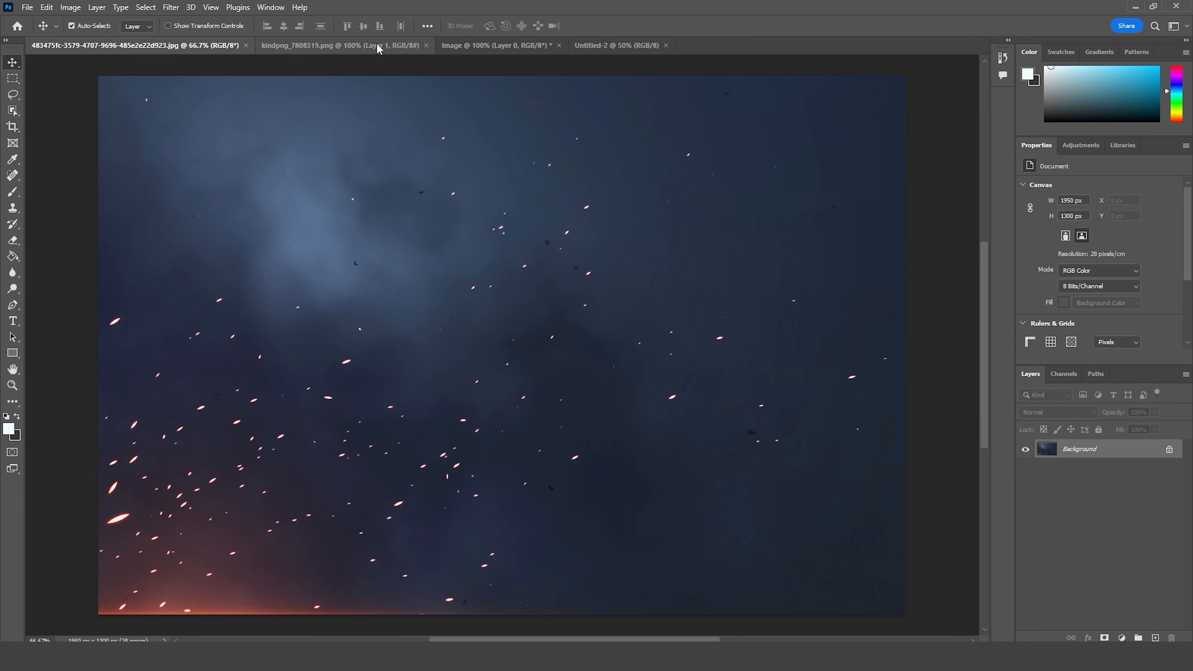
left_click(399, 46)
left_click(485, 47)
left_click_drag(498, 220, 568, 336)
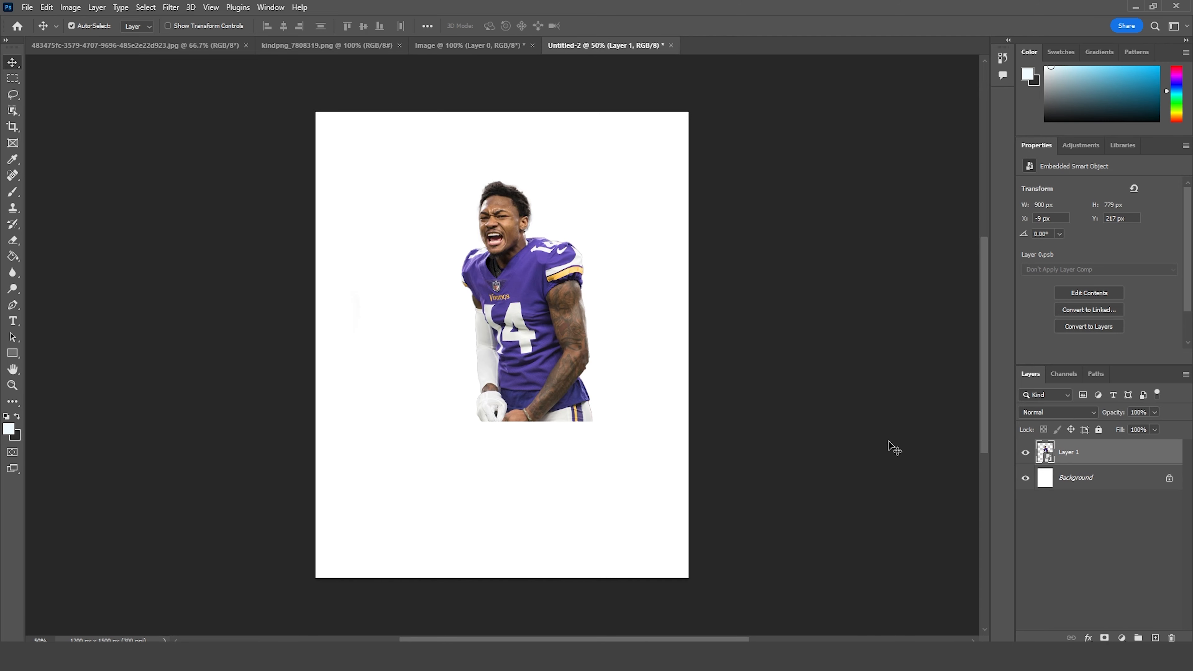
Step: Enlarge the player cutout to about 41.6% and position it so its lower edge meets the canvas's bottom edge
key("ctrl+t")
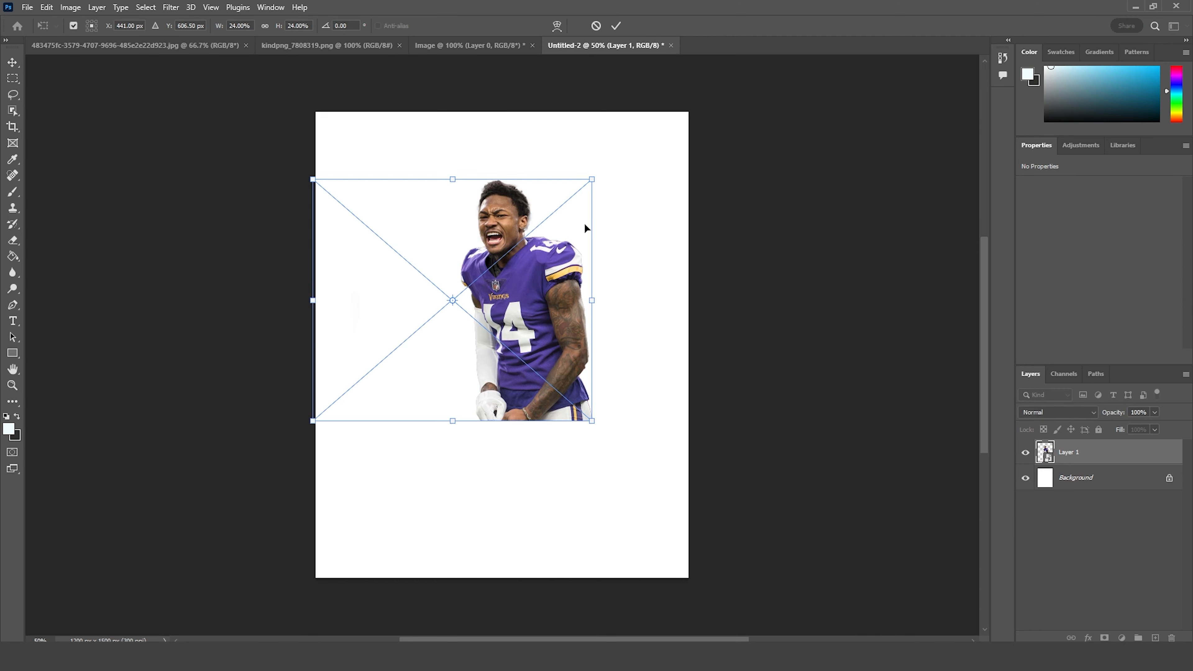
left_click_drag(592, 179, 666, 117)
left_click_drag(579, 274, 533, 363)
left_click_drag(618, 205, 647, 176)
left_click_drag(570, 335, 555, 306)
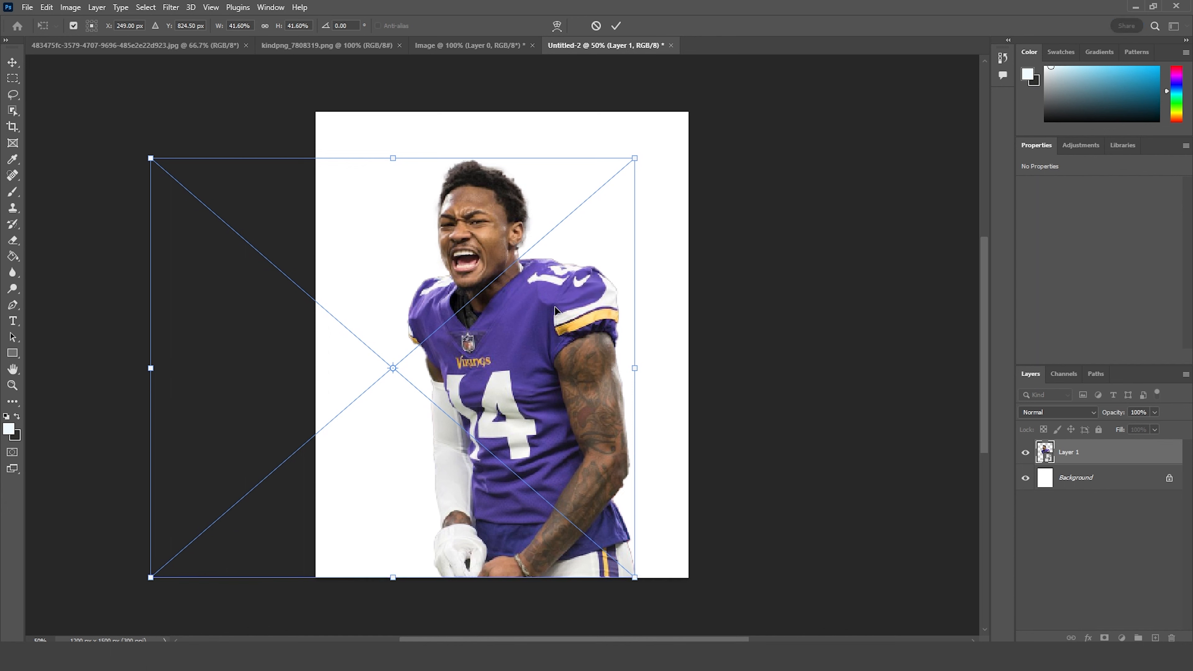
key("Return")
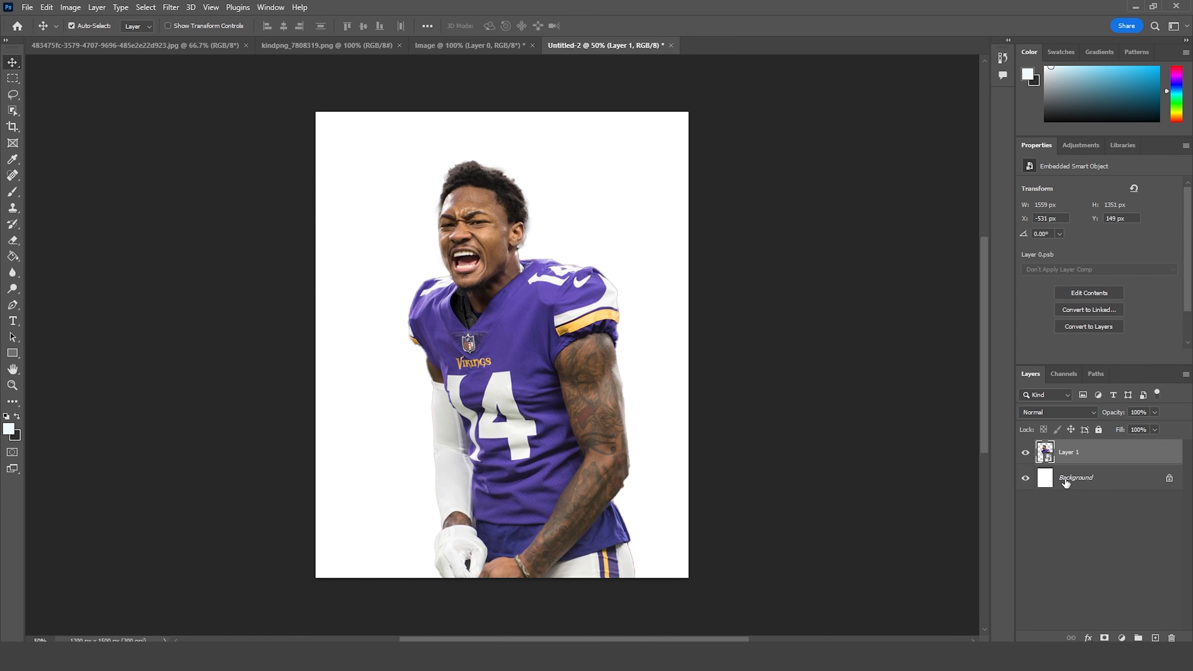
Step: Add a Solid Color fill layer in dark blue #171c22 directly above the Background layer
left_click(1067, 483)
left_click(1122, 638)
left_click(1108, 421)
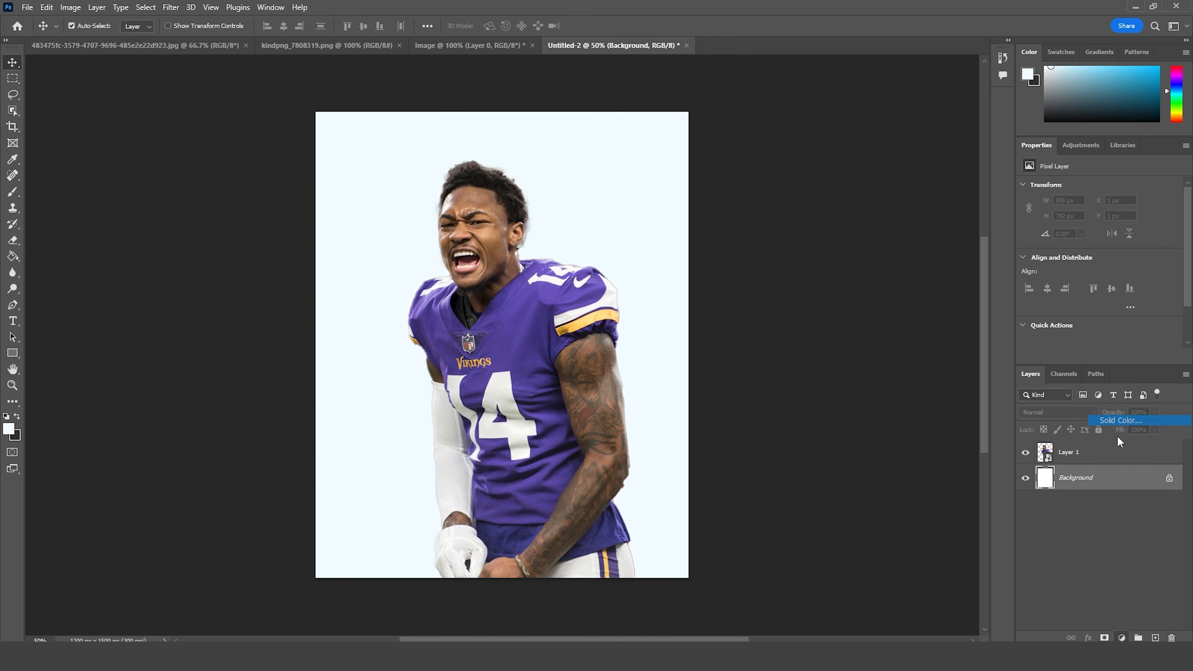
left_click_drag(335, 272, 781, 140)
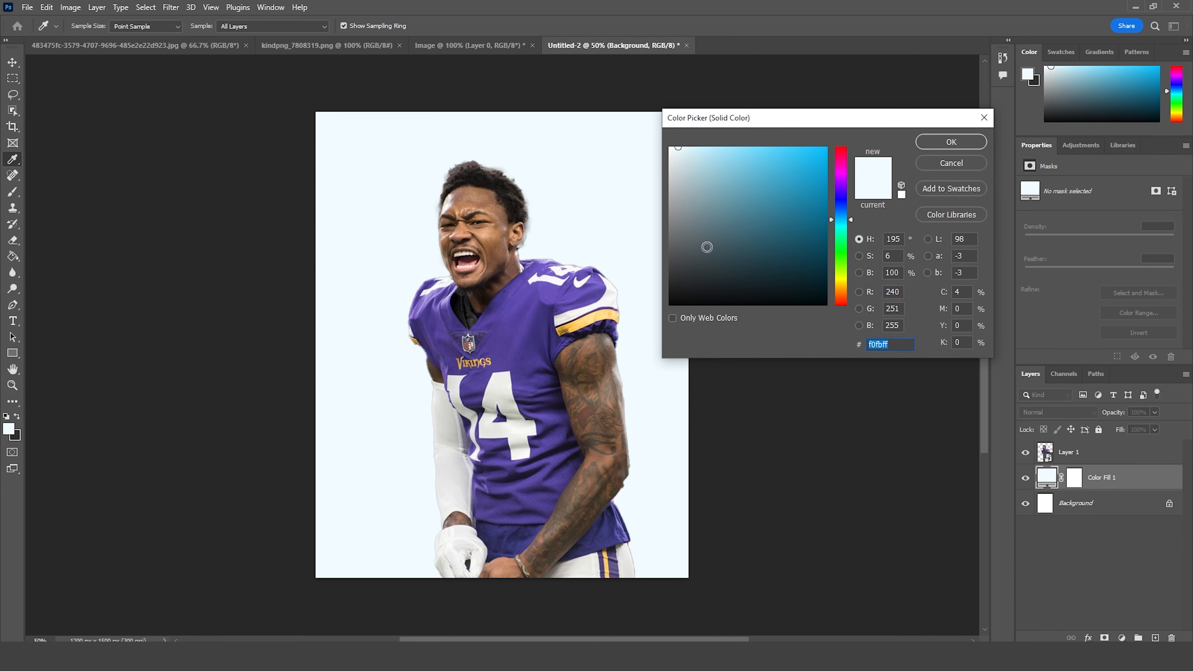
left_click(692, 282)
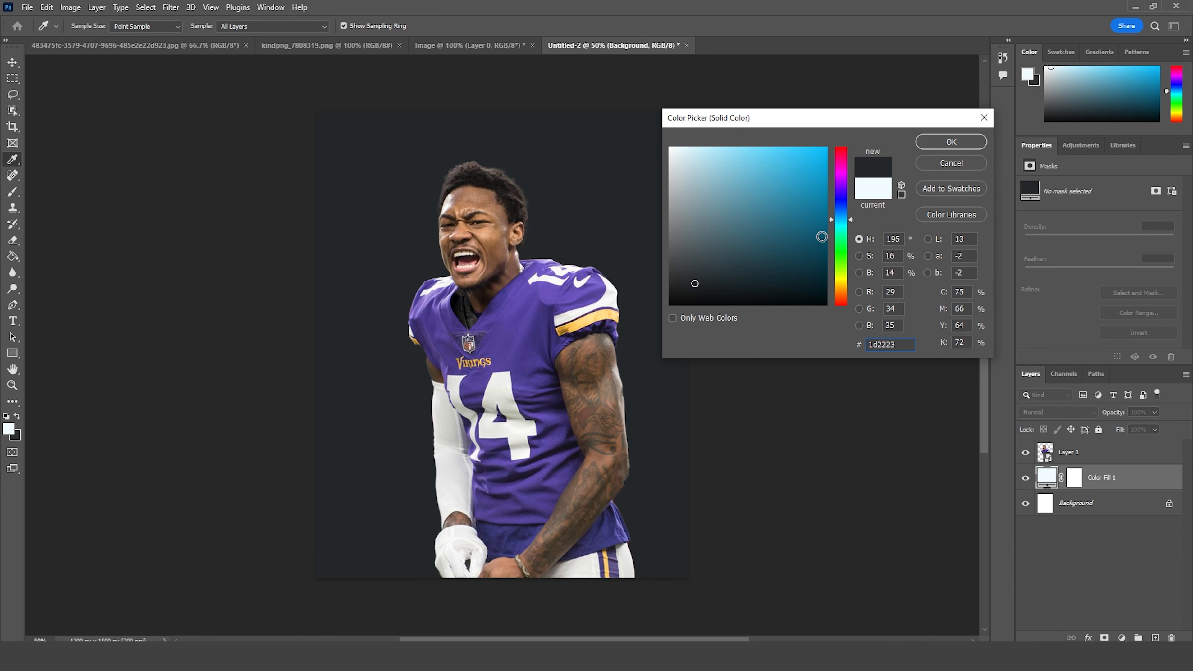
left_click_drag(851, 220, 851, 213)
left_click(705, 285)
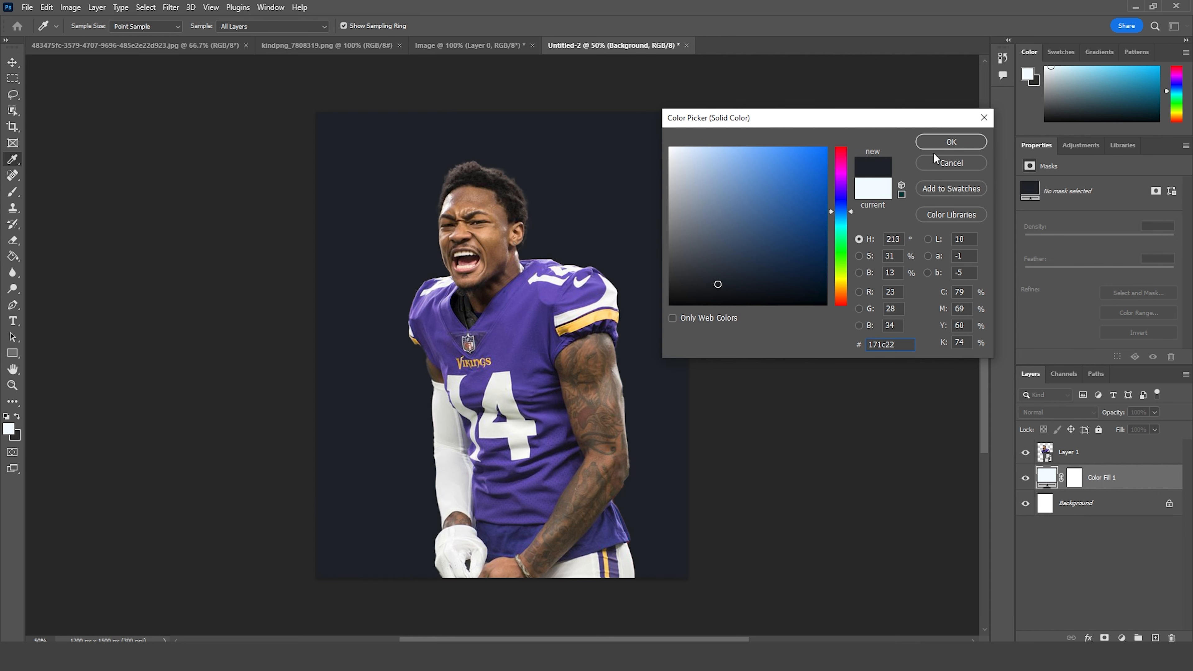
left_click(951, 142)
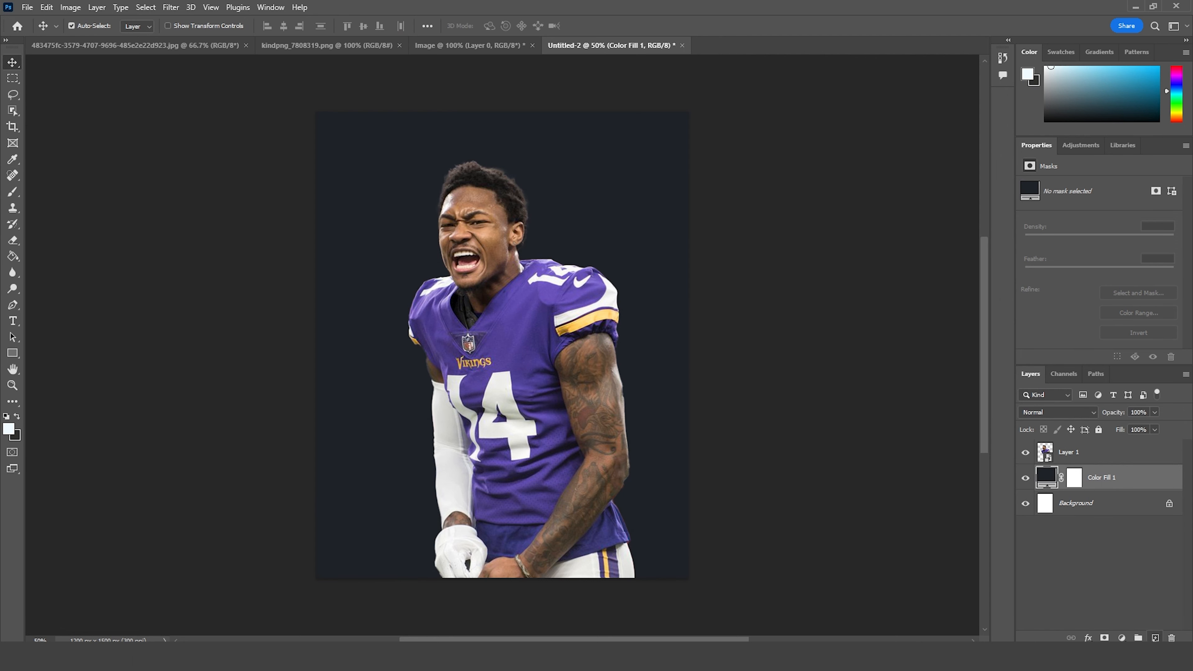
Step: Add an empty layer above the color fill and activate the Brush tool
key("ctrl+shift+alt+n")
key("b")
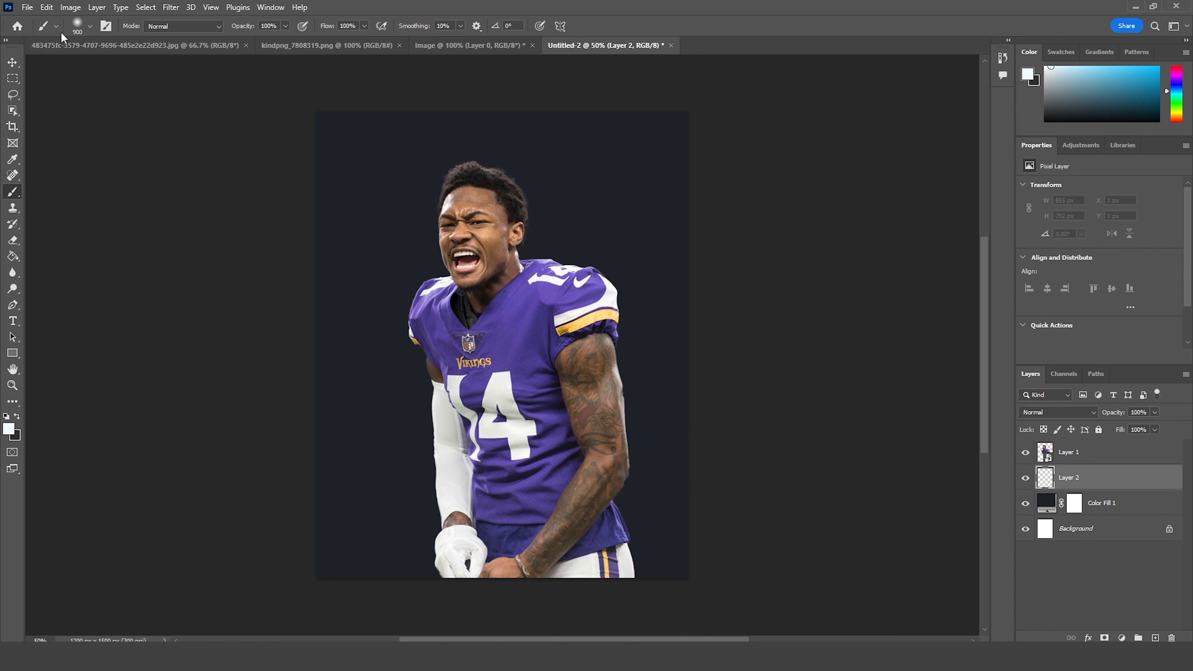
Step: Examine the environment brush folder in the brush presets and the Environment-Brushes page on DeviantArt
left_click(88, 27)
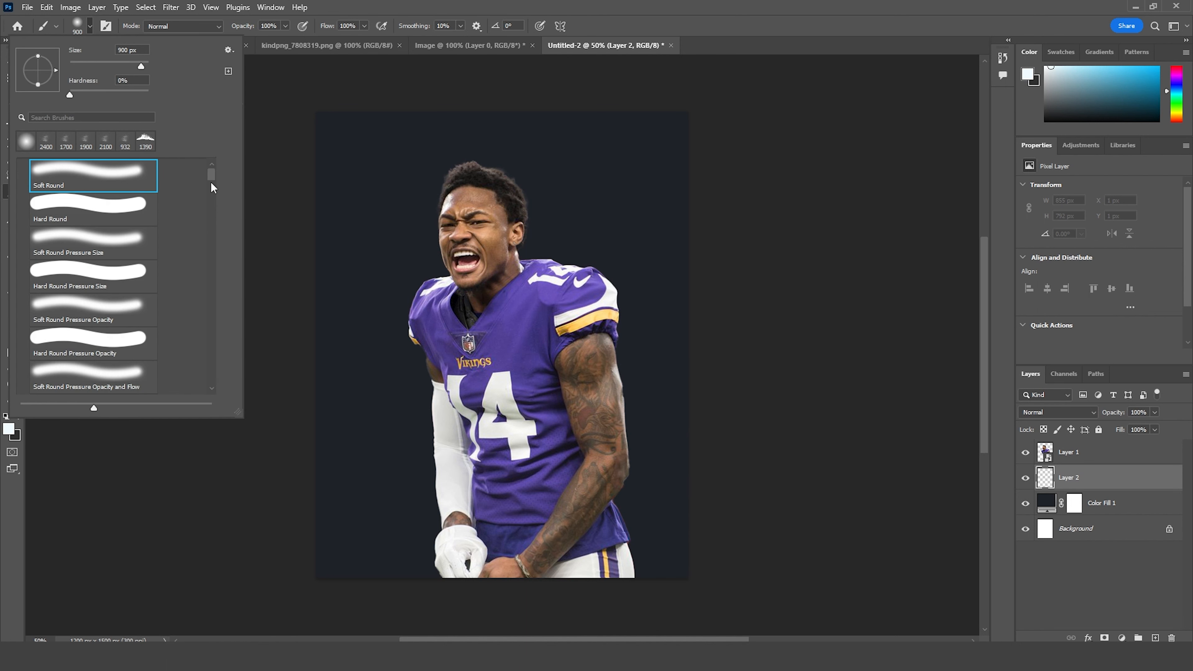
scroll(210, 181, "down", 5)
mouse_move(213, 210)
left_mouse_down()
mouse_move(209, 366)
mouse_move(211, 322)
left_mouse_up()
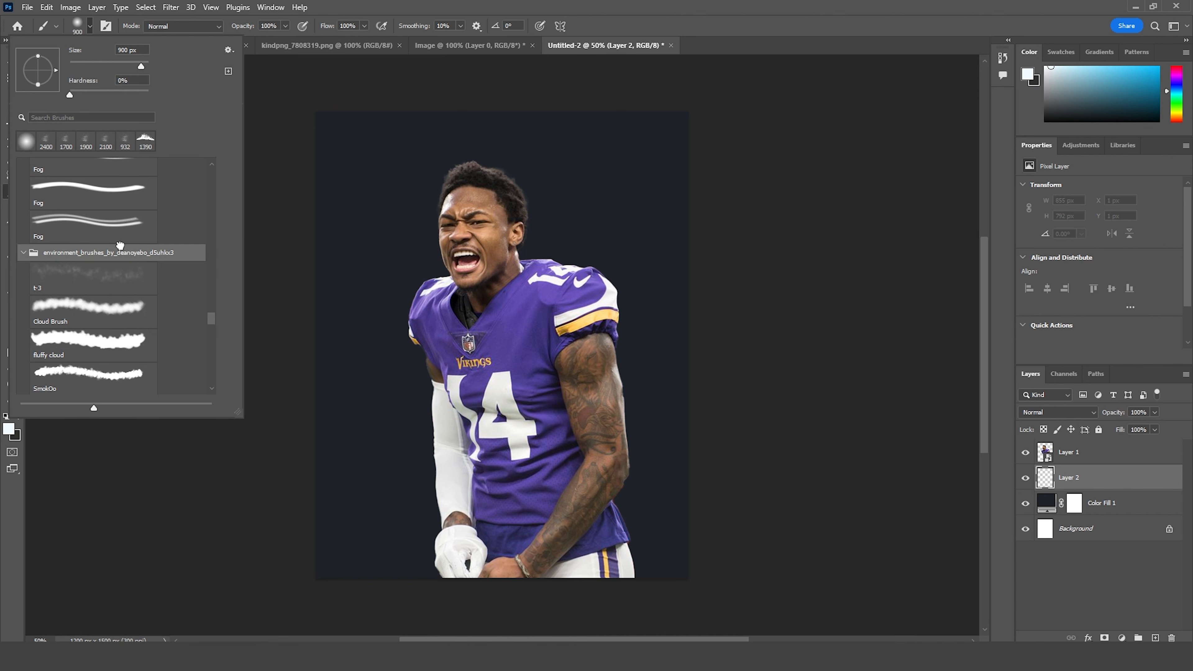
key("Escape")
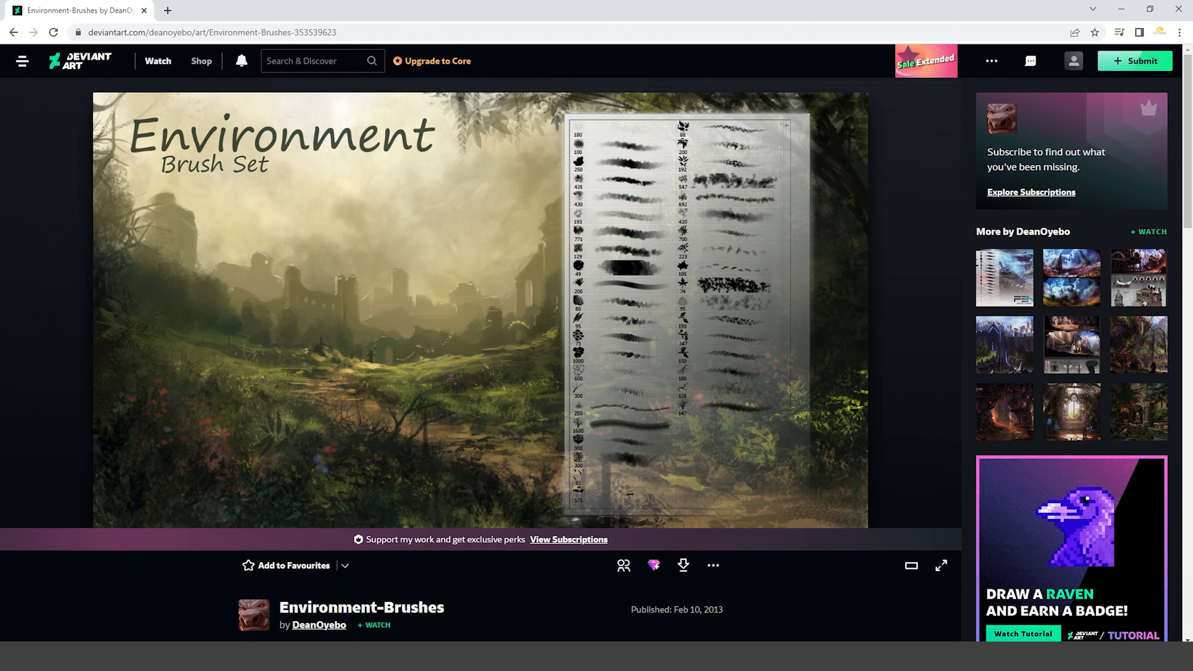
left_click(462, 606)
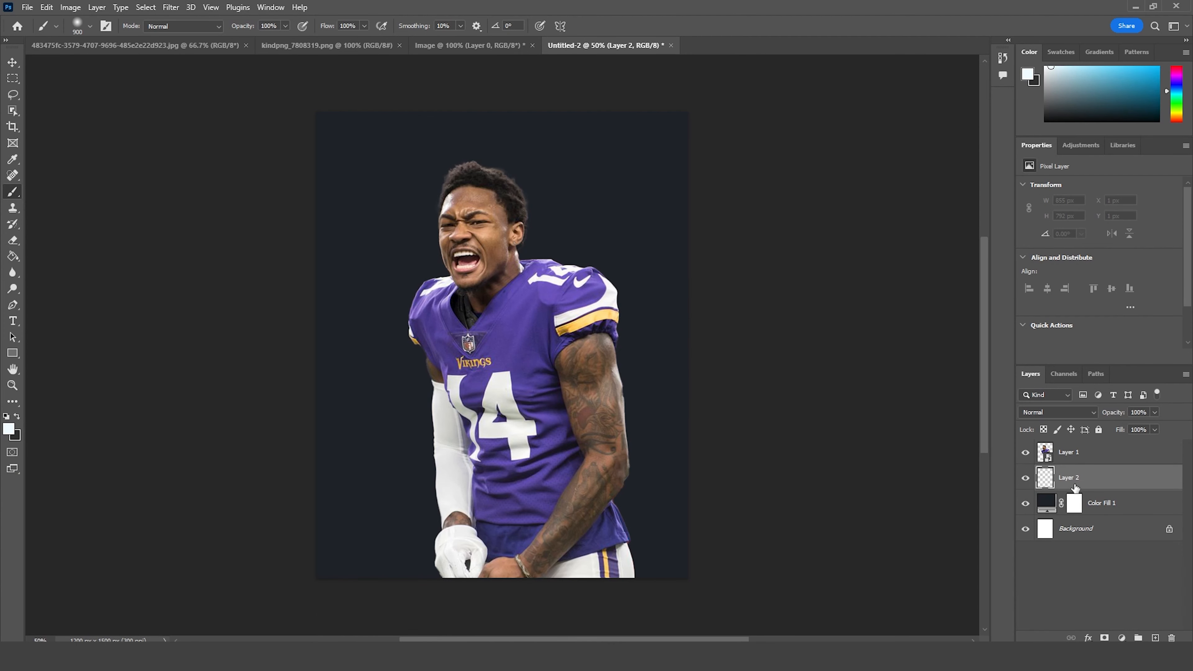
Step: Choose the t-3 brush from the environment brush folder in the brush presets
left_click(89, 26)
left_click_drag(217, 180, 227, 324)
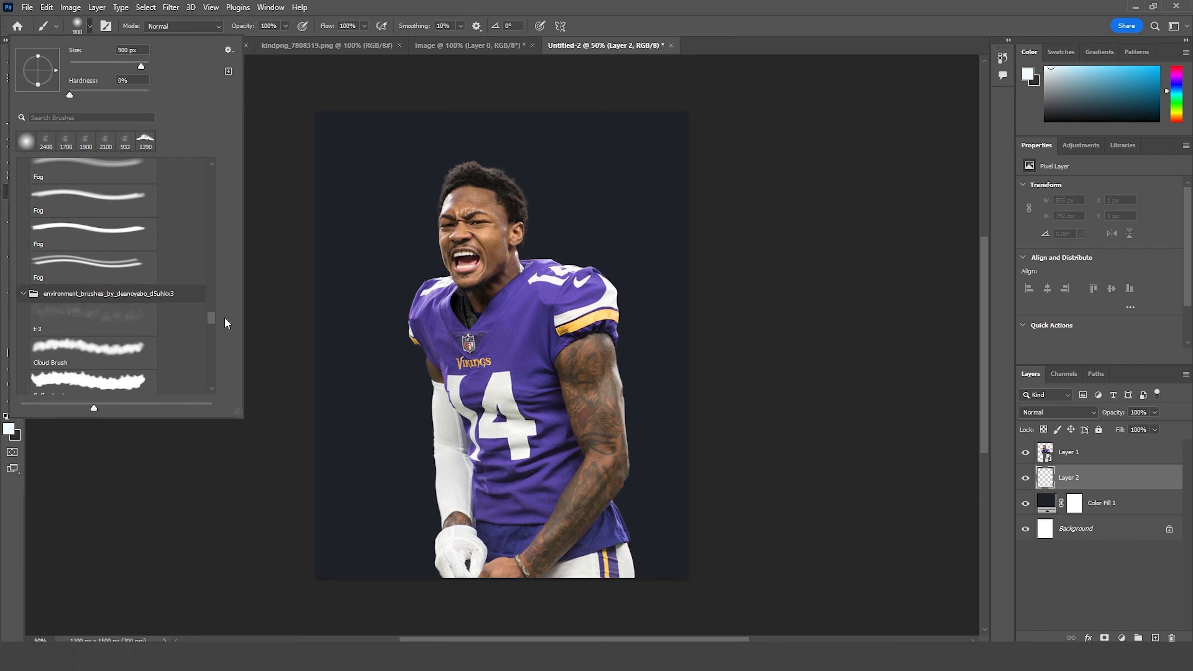
scroll(225, 323, "down", 3)
left_click(122, 248)
left_click(130, 281)
left_click(118, 256)
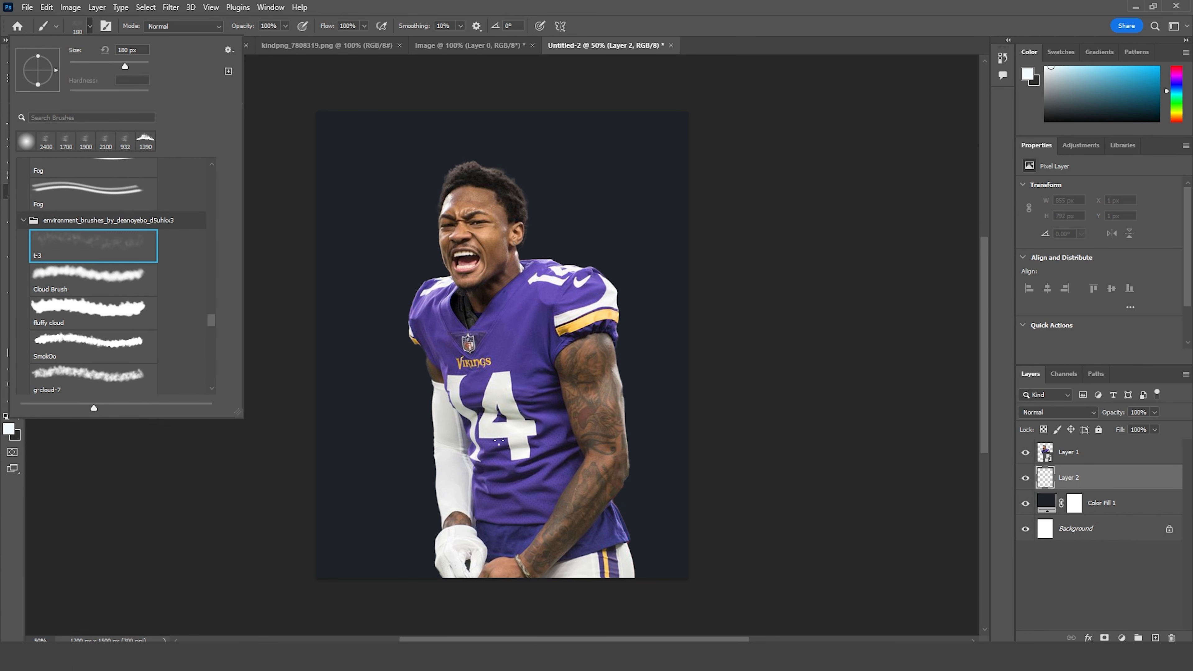
Step: Set the foreground color to dark blue-grey #343b44 for painting on Layer 2
left_click(1044, 483)
left_click(9, 428)
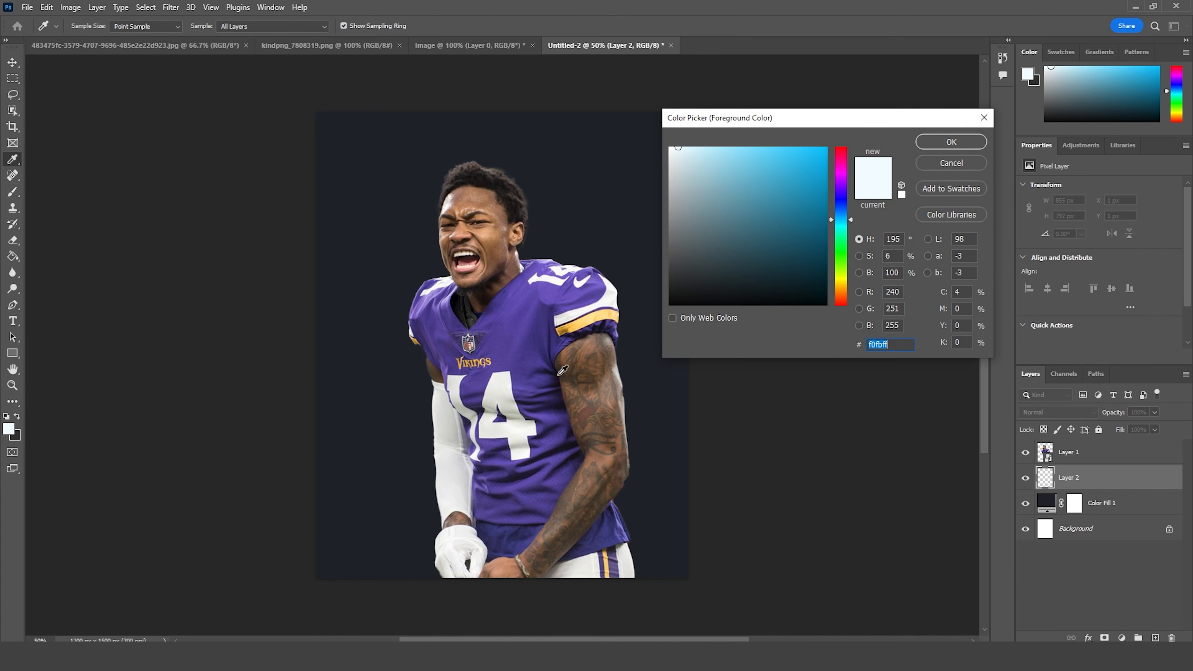
left_click(398, 309)
left_click_drag(741, 268, 706, 262)
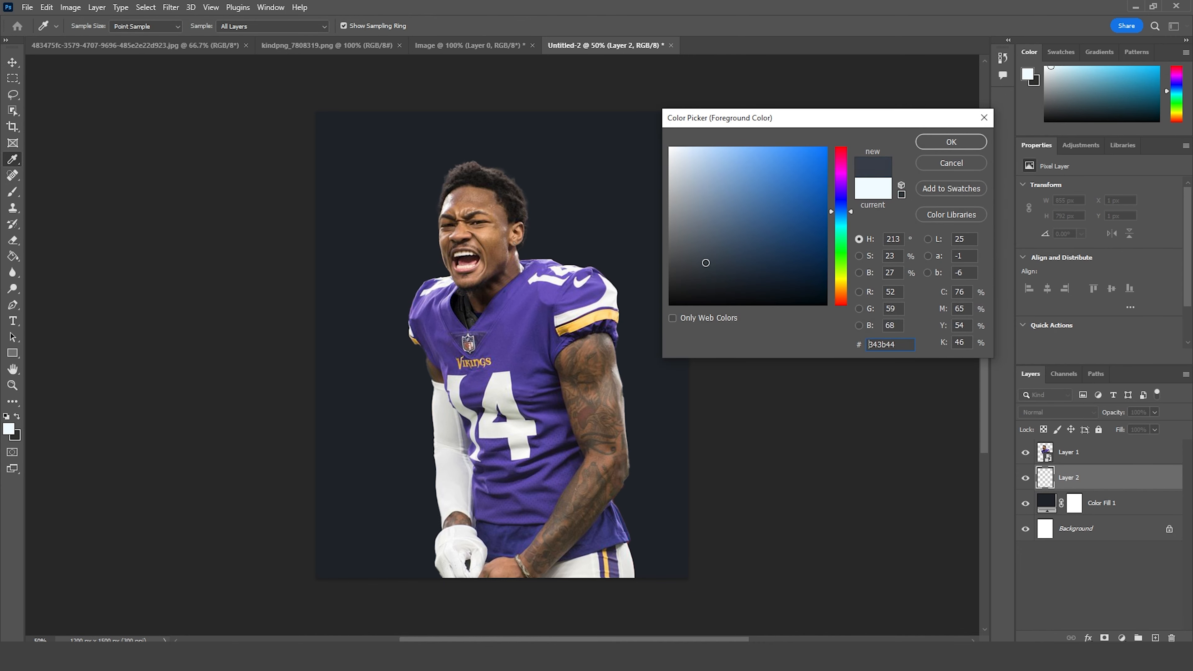
left_click(925, 143)
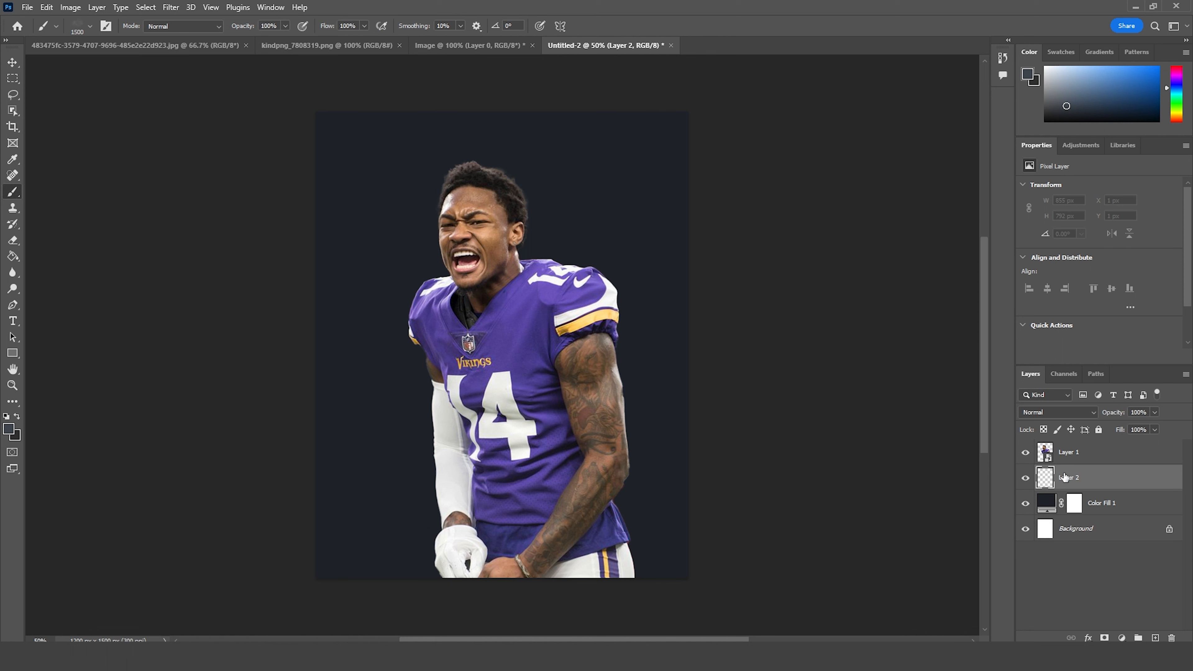
Step: Enlarge the brush and paint a faint texture over the background behind the player
key("bracketright")
key("bracketright")
left_click(555, 155)
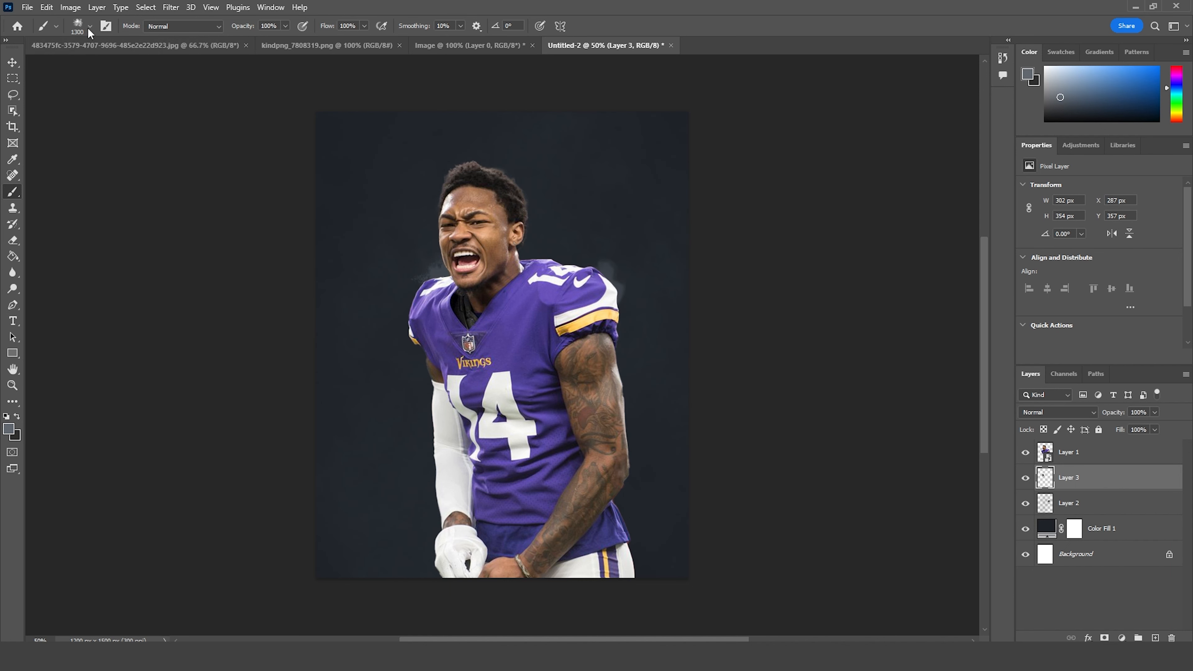
Step: Choose the CLOD 5 smoke brush and enlarge it to 900 px
left_click(89, 27)
left_click(139, 376)
key("Return")
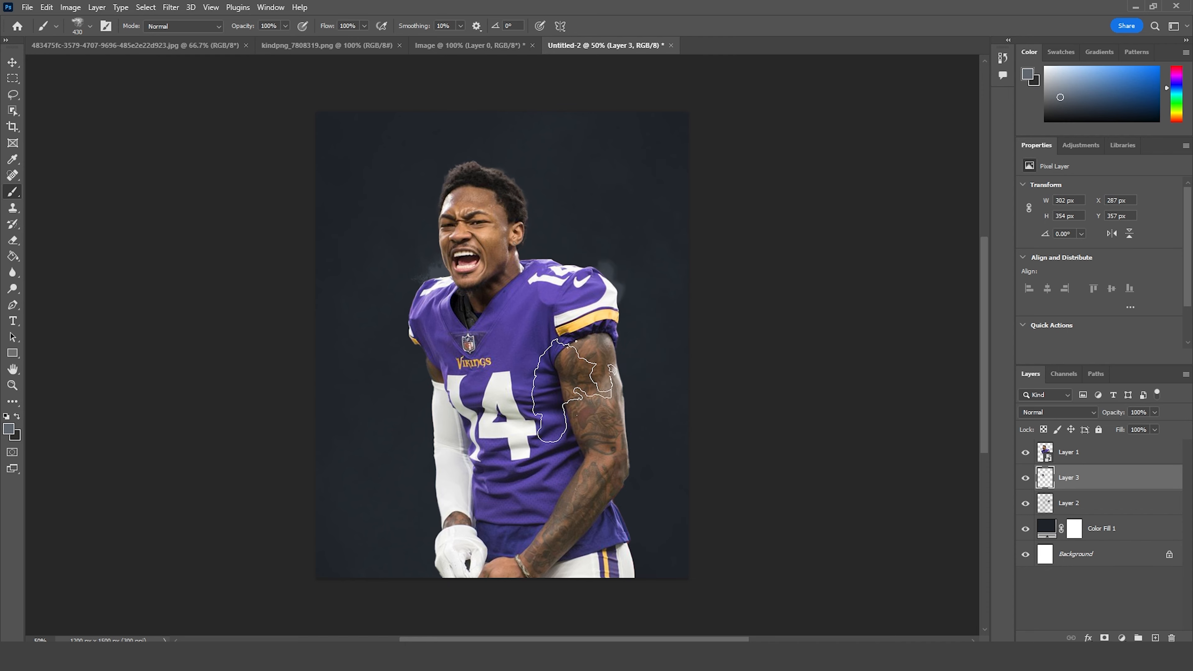
key("bracketright")
key("bracketright")
key("bracketright")
key("bracketright")
key("bracketright")
Step: Stamp grey smoke around the player's shoulders, waist and head on Layer 3, reducing the brush to 700 px
left_click(626, 293)
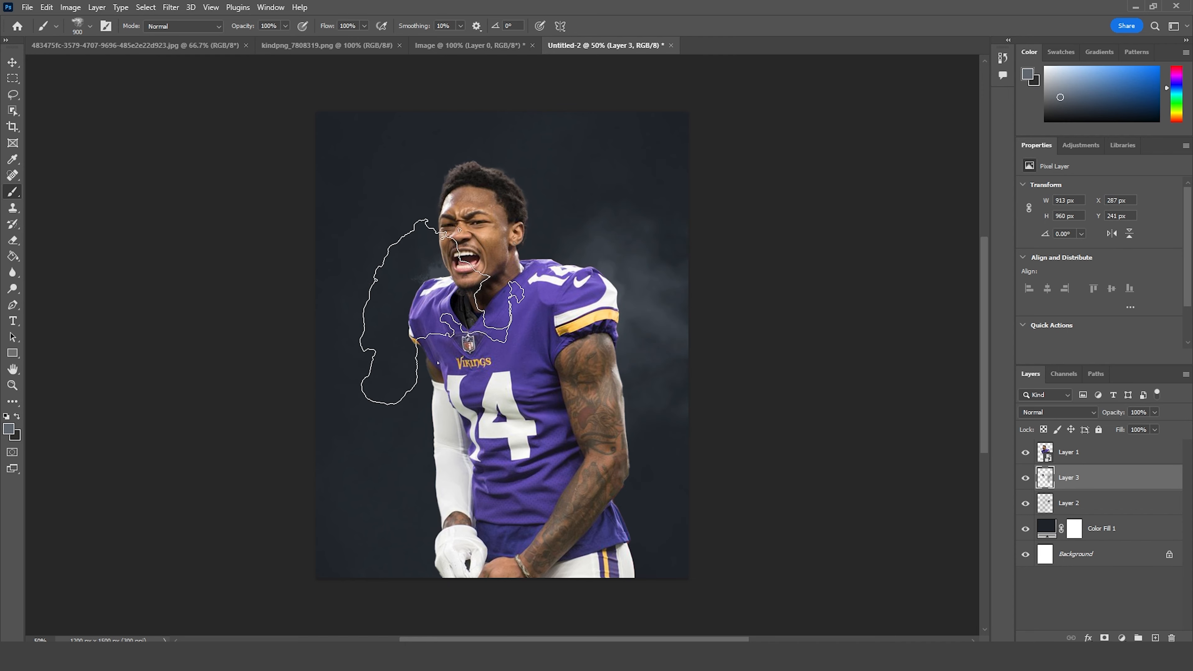
left_click(442, 312)
left_click(493, 475)
key("bracketleft")
left_click(571, 183)
key("bracketleft")
Step: Add an empty layer above the player and set the foreground color to light grey #c9cccf
left_click(1071, 454)
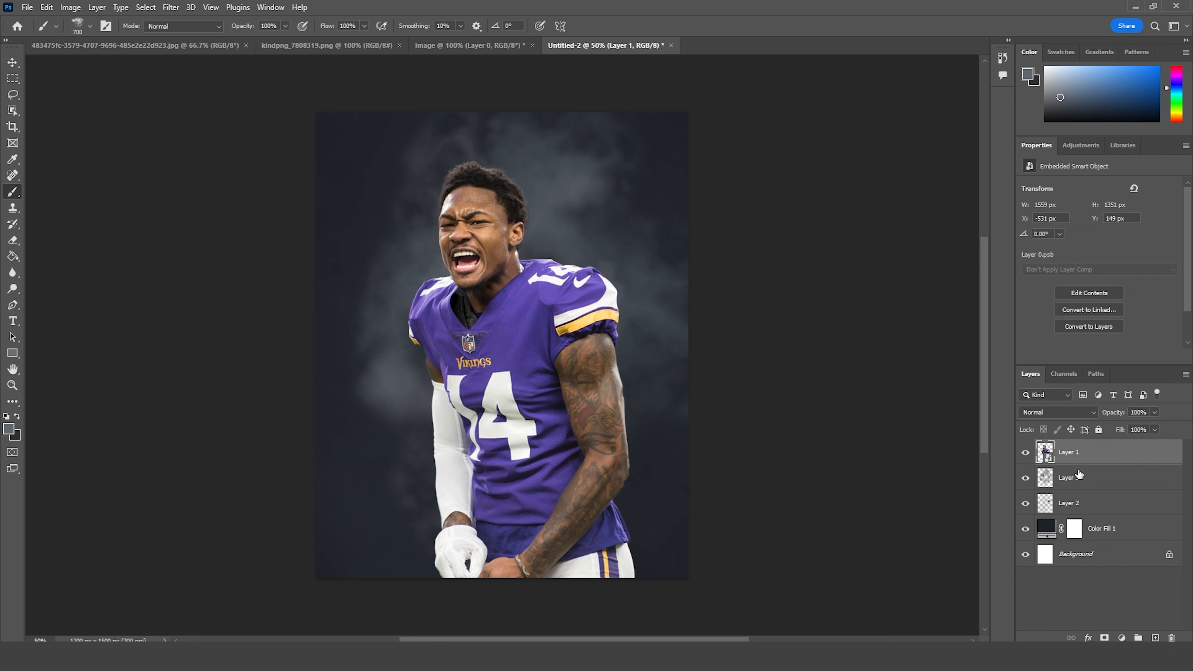
left_click(1156, 638)
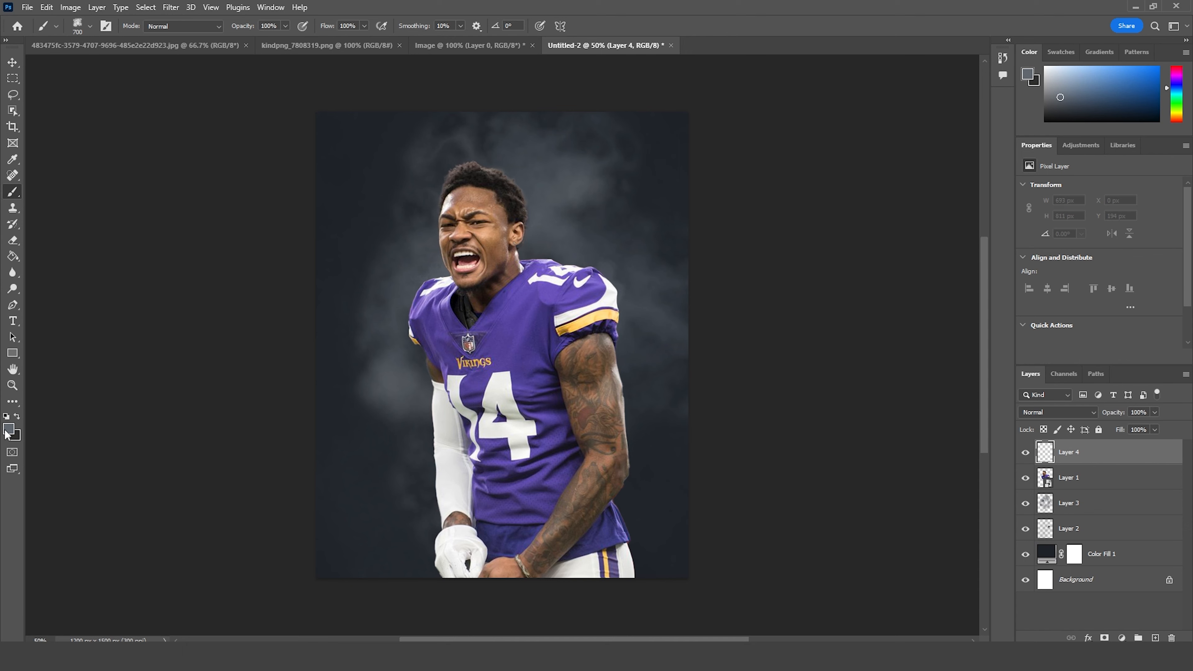
left_click(8, 429)
left_click_drag(676, 188, 674, 176)
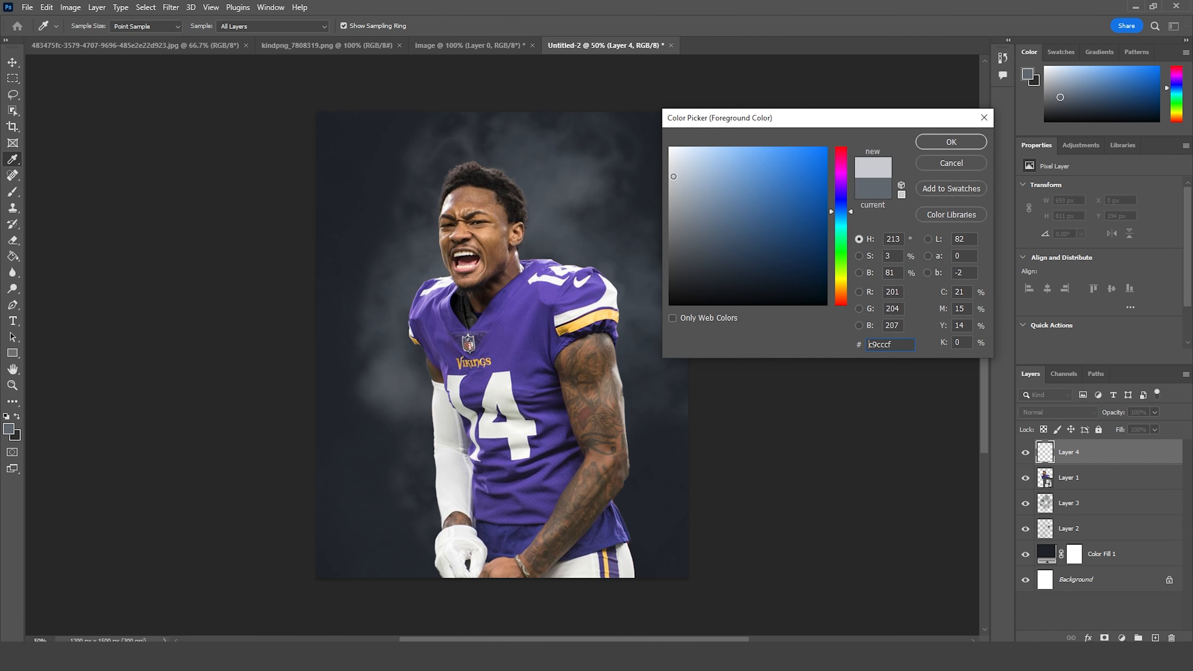
left_click(952, 147)
key("b")
Step: Add an empty layer directly above Layer 3, behind the player
left_click(1069, 503)
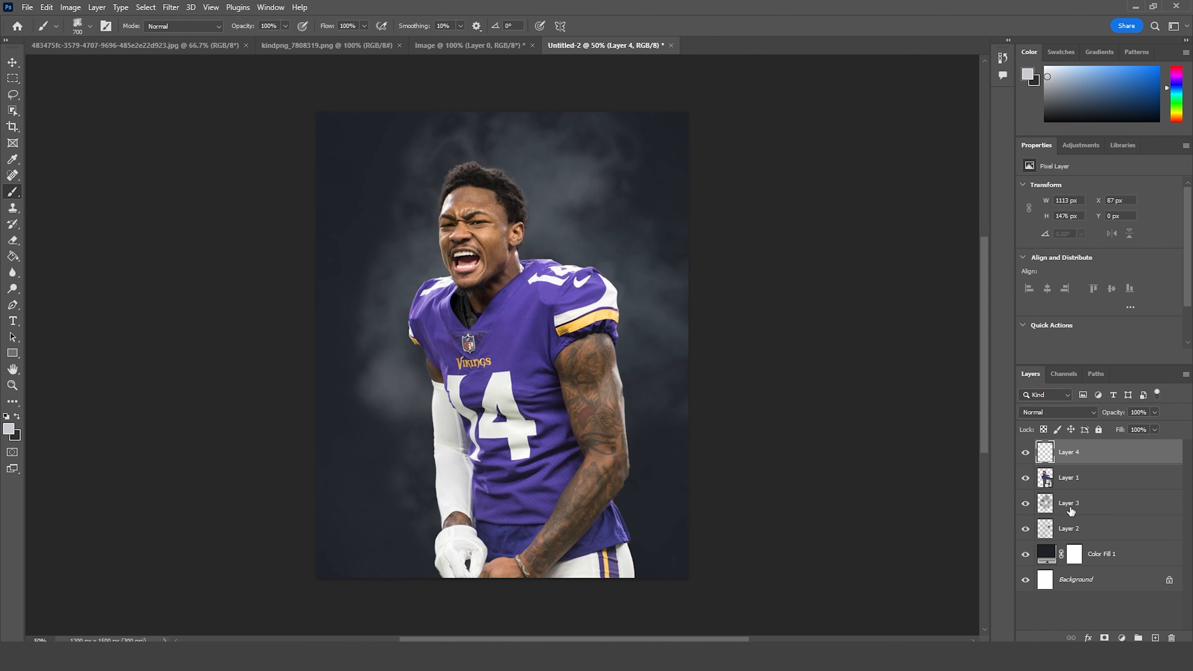
left_click(1155, 638)
left_click(500, 273)
key("ctrl+z")
left_click(620, 185)
key("ctrl+z")
Step: Stamp light grey smoke behind the player's shoulders, head and waist, and set the smoke layer's opacity to 16%
left_click(597, 310)
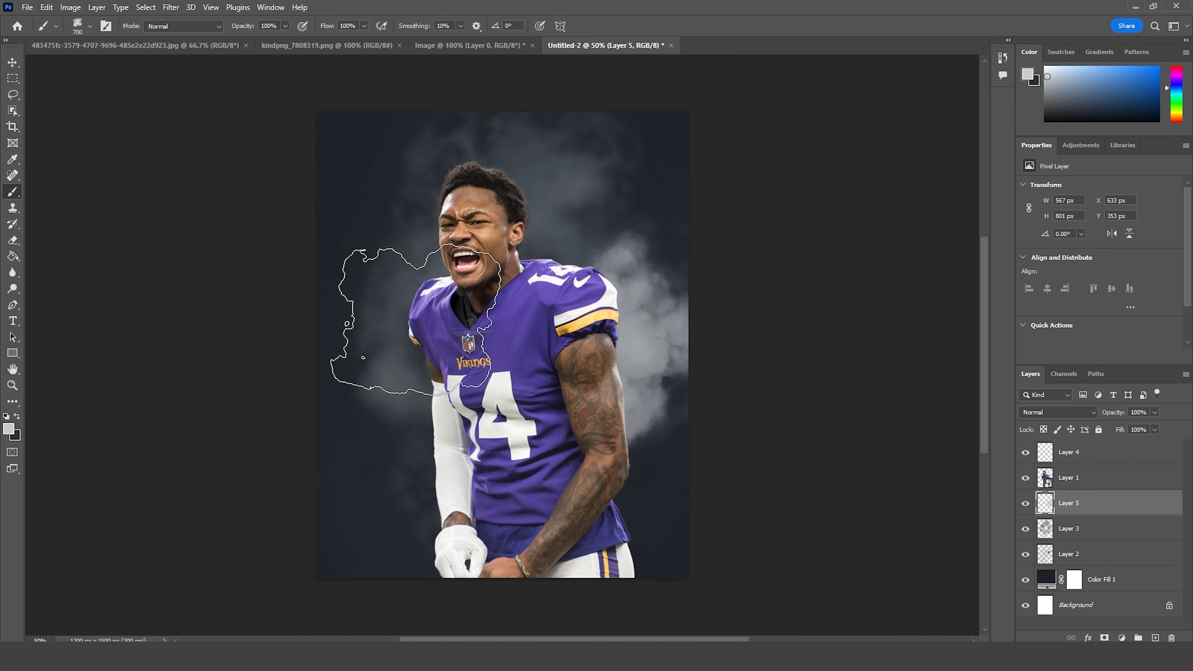
left_click(404, 283)
left_click(619, 174)
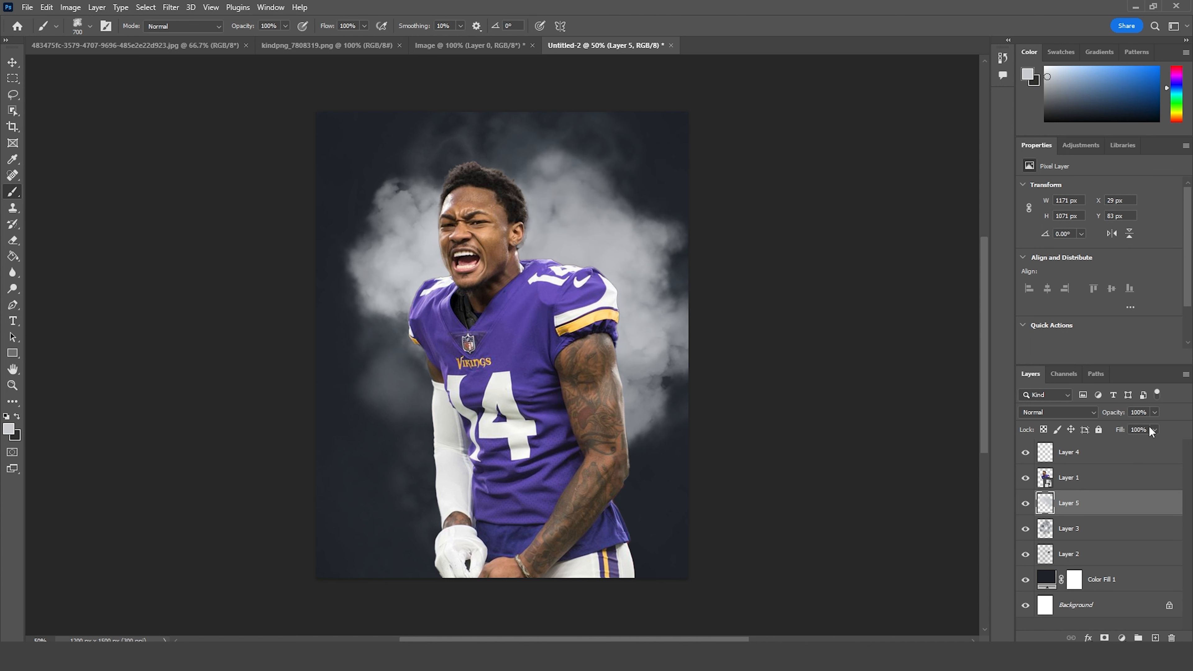
left_click_drag(1142, 431, 1107, 426)
left_click(502, 469)
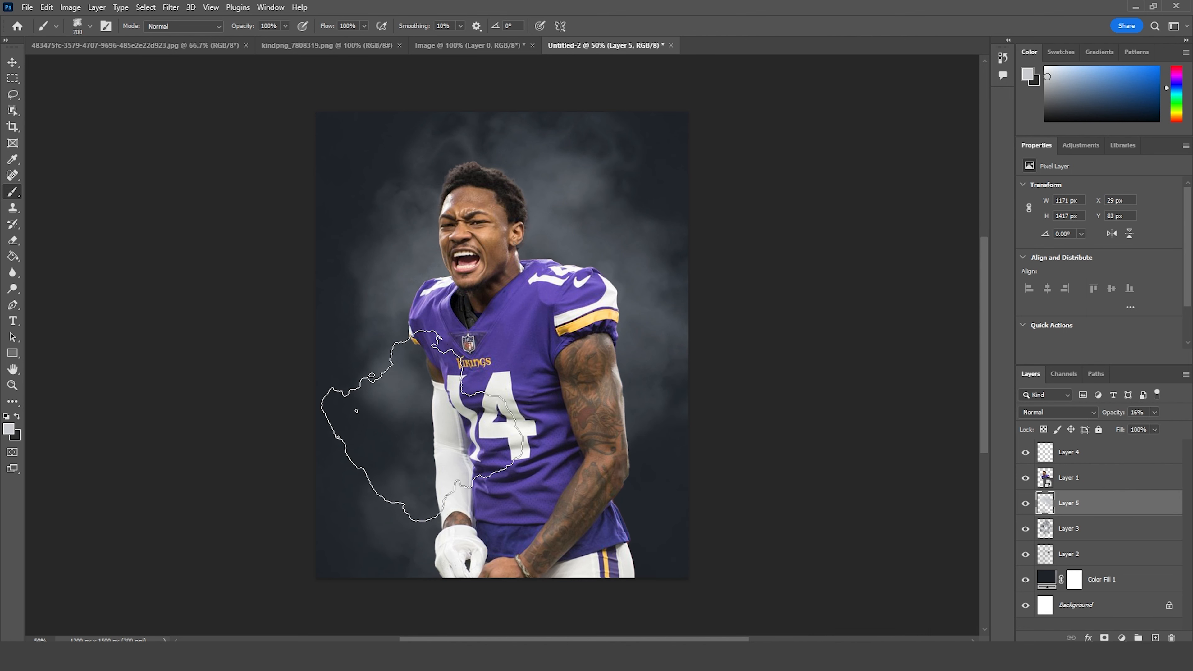
Step: Add an empty layer directly above the player layer and try a smoke stamp at the canvas's left edge
left_click(1085, 479)
left_click(1154, 638)
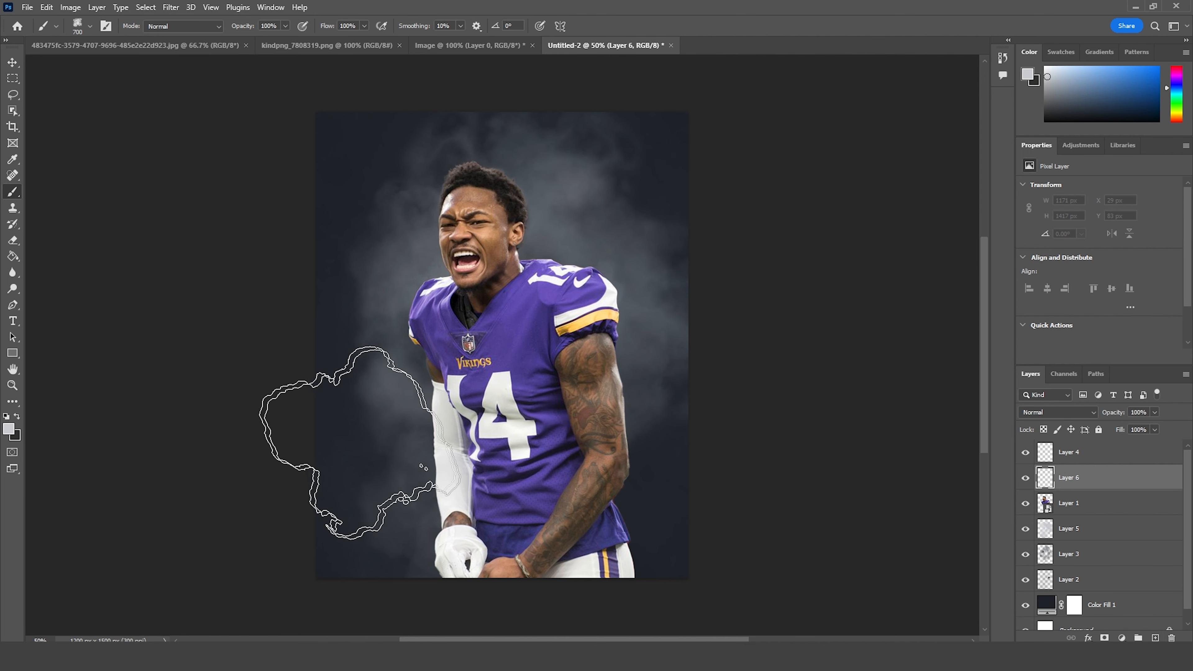
left_click(311, 358)
key("ctrl+z")
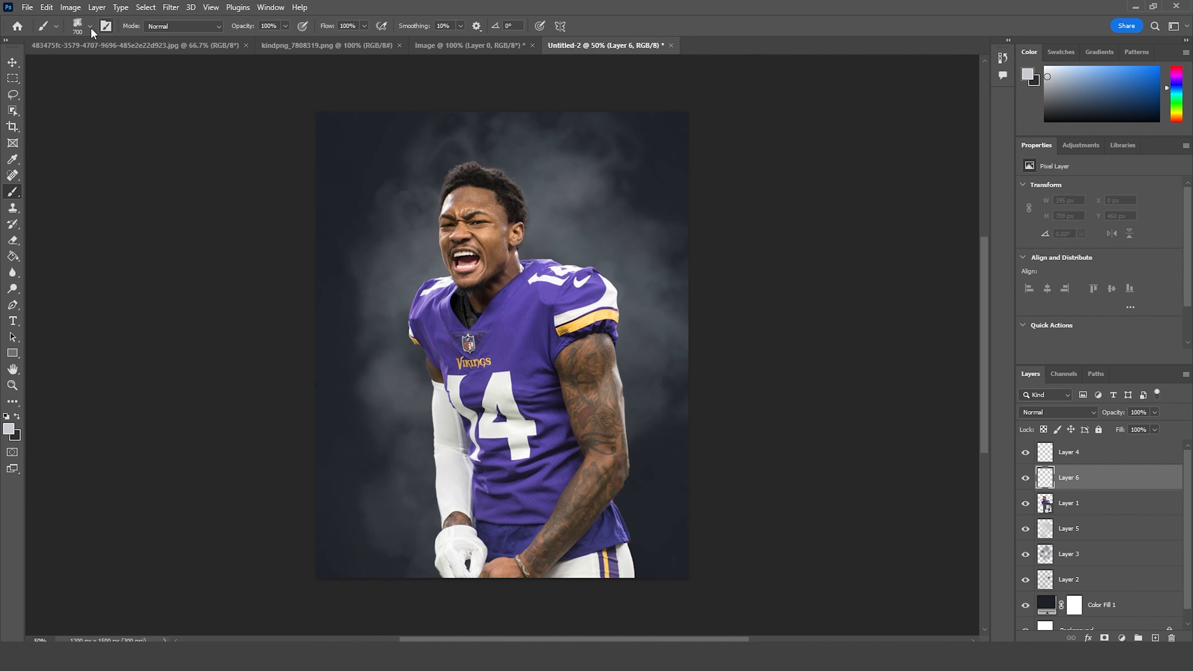
Step: Choose the t-3 cloud brush from the environment brushes set after trying Linda_fav, Rock Brush and Cloud Brush
left_click(89, 26)
scroll(209, 338, "down", 4)
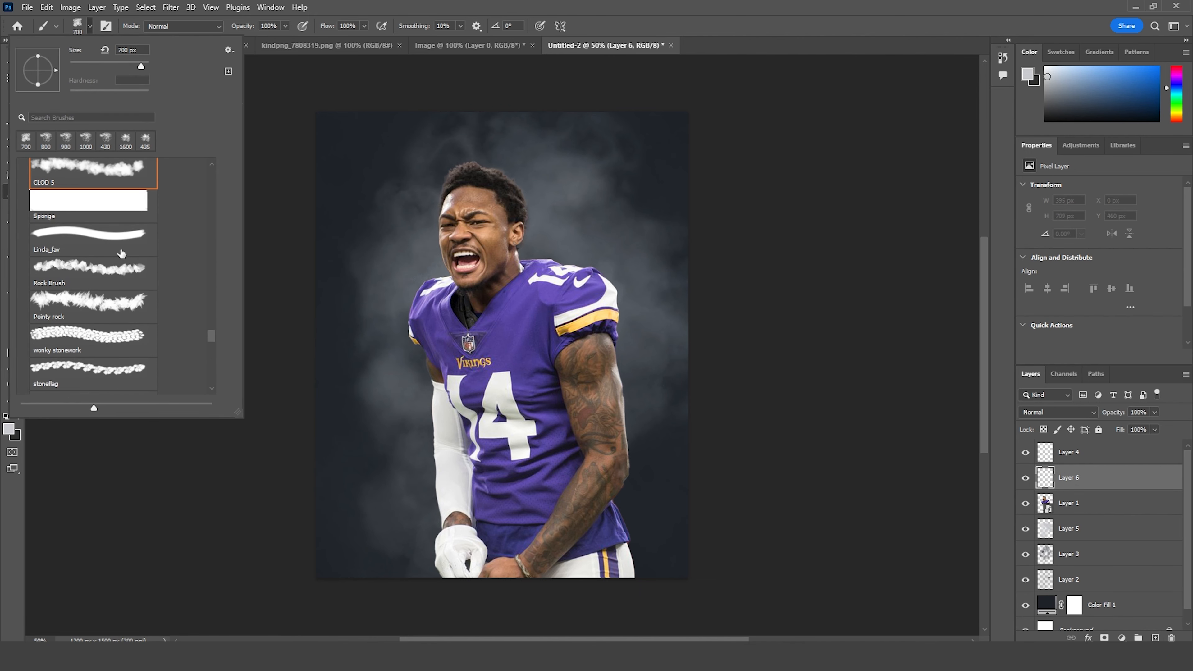
left_click(116, 237)
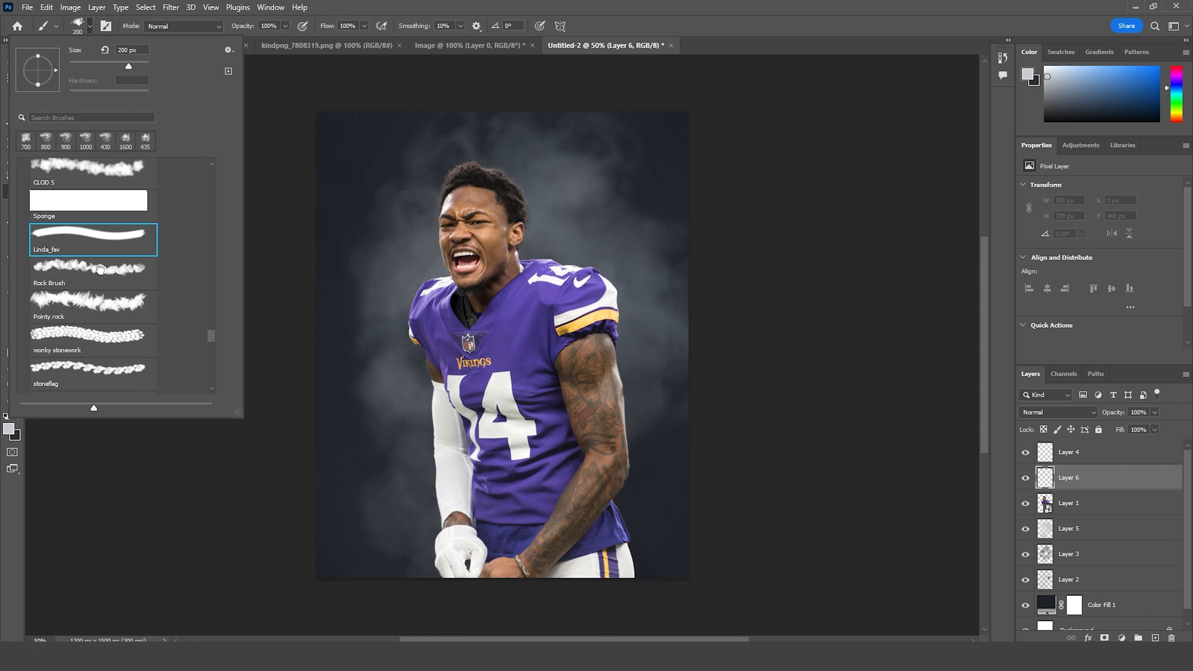
left_click(100, 269)
mouse_move(208, 334)
left_mouse_down()
mouse_move(206, 258)
mouse_move(203, 319)
left_mouse_up()
left_click(129, 308)
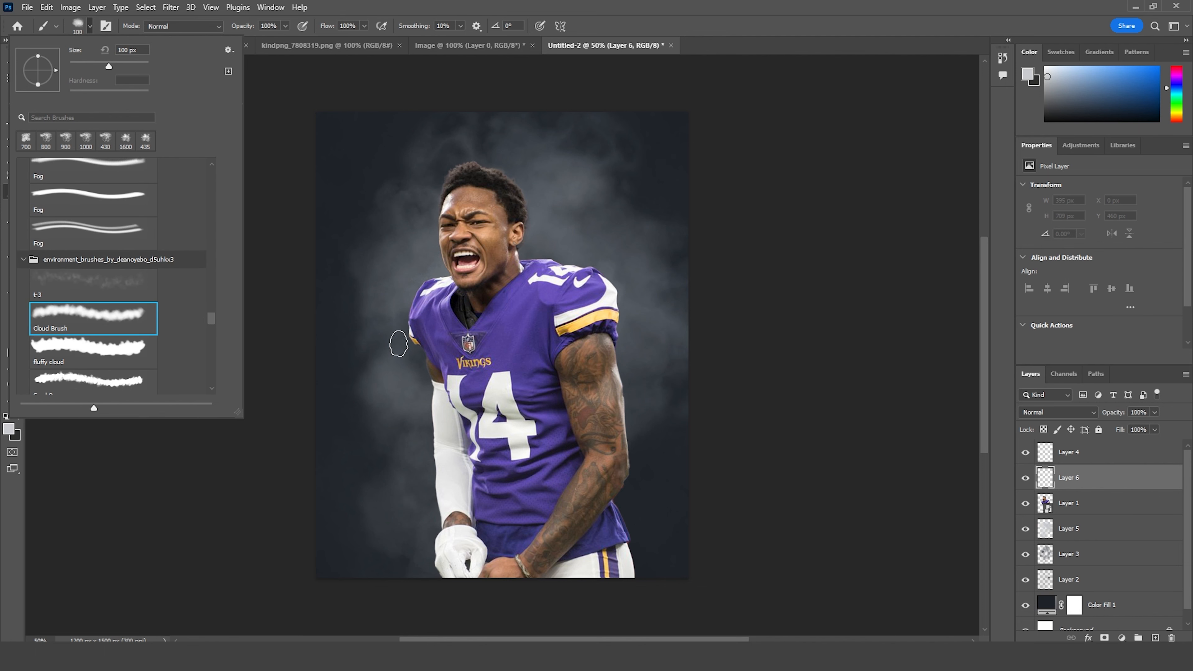
left_click(88, 283)
Step: Stamp faint light grey haze over the player and across the canvas on Layer 6, using brush sizes between 1300 and 2000 px
left_click(325, 363)
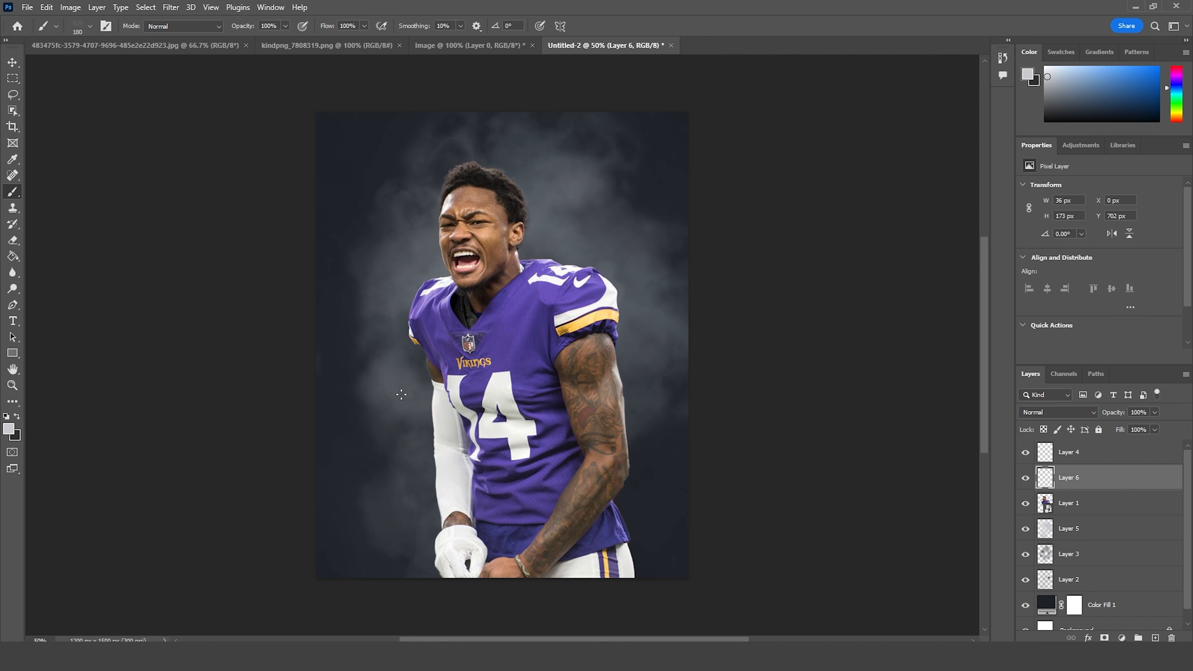
key("ctrl+z")
left_click_drag(365, 380, 272, 368)
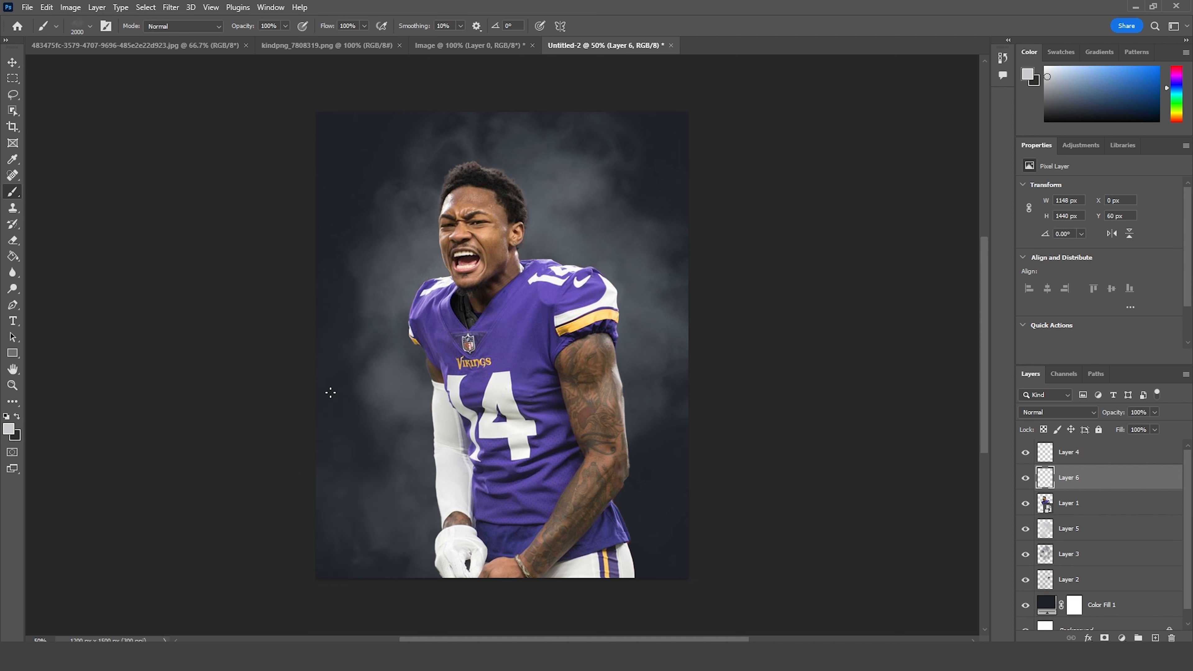
left_click(598, 325)
left_click(456, 327)
left_click(343, 340)
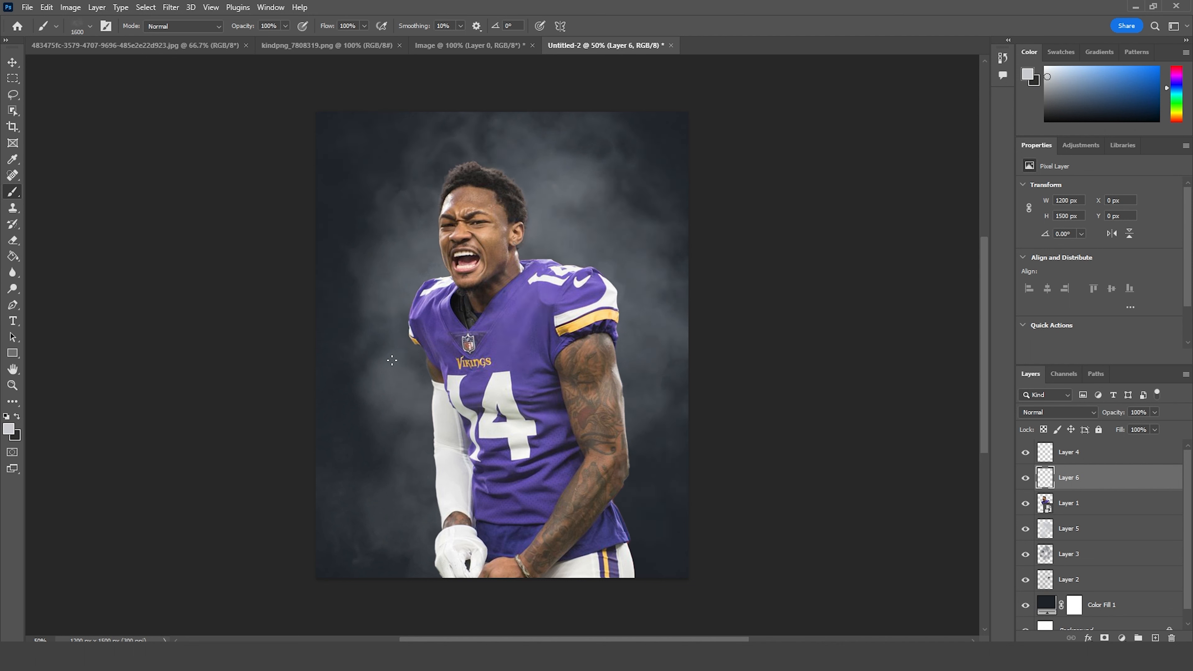
left_click(680, 520)
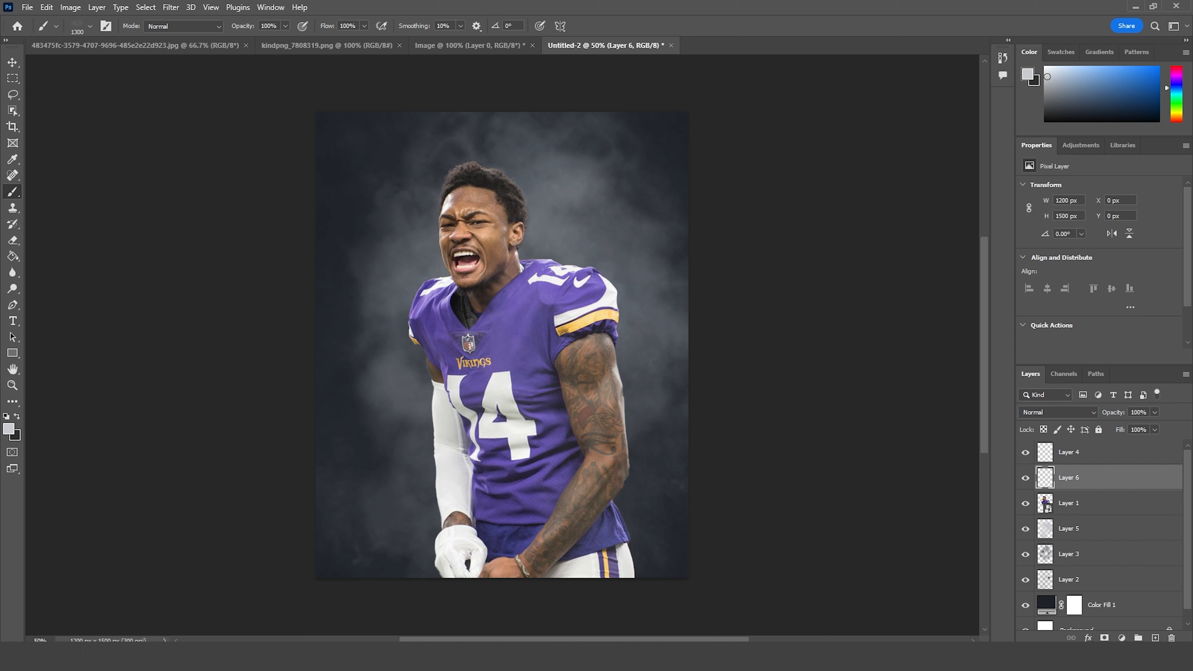
Step: Add an Exposure adjustment layer, place it at the top of the layer stack and set its exposure to -1.44
left_click(1053, 503)
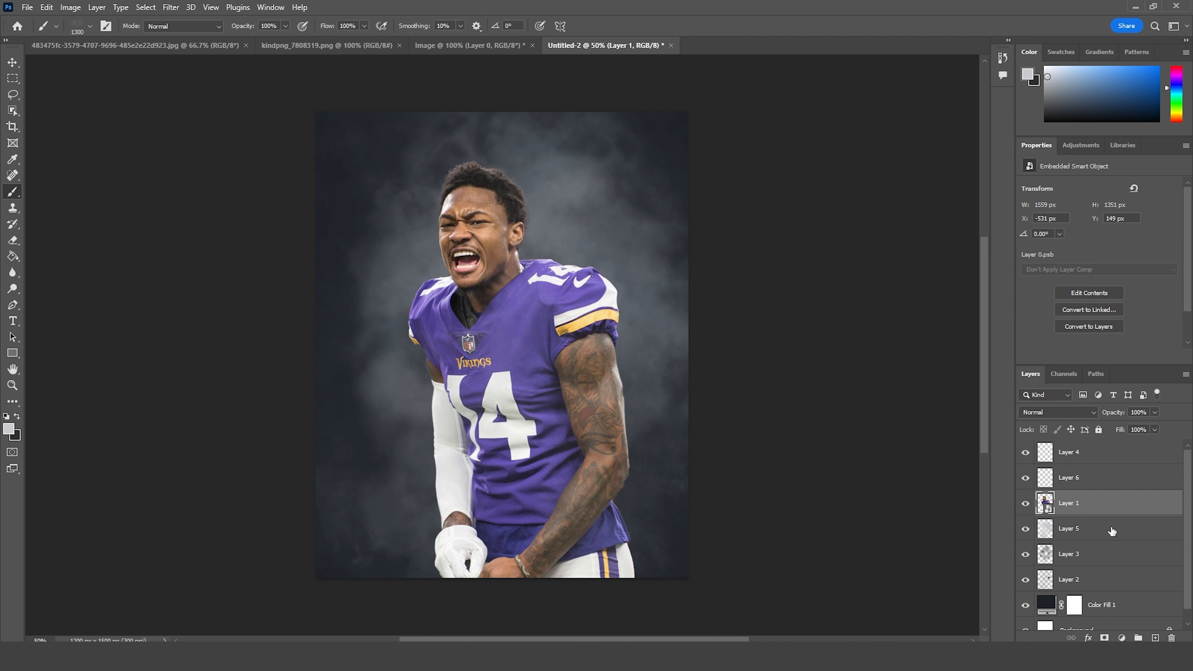
left_click(1123, 638)
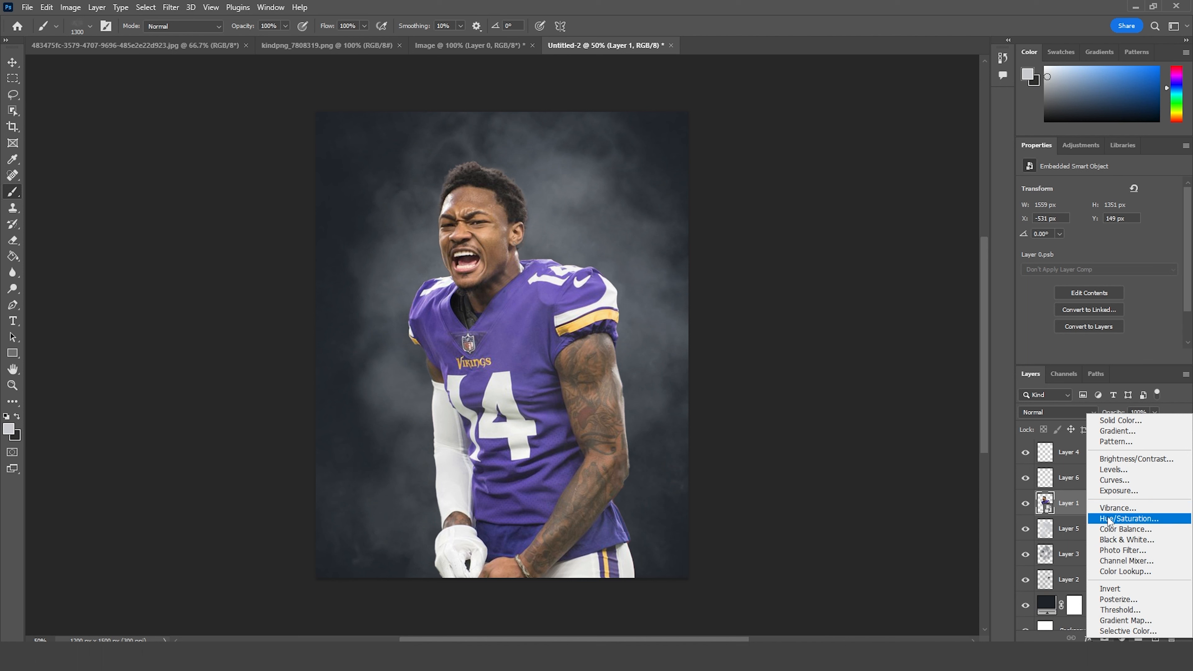
left_click(1114, 491)
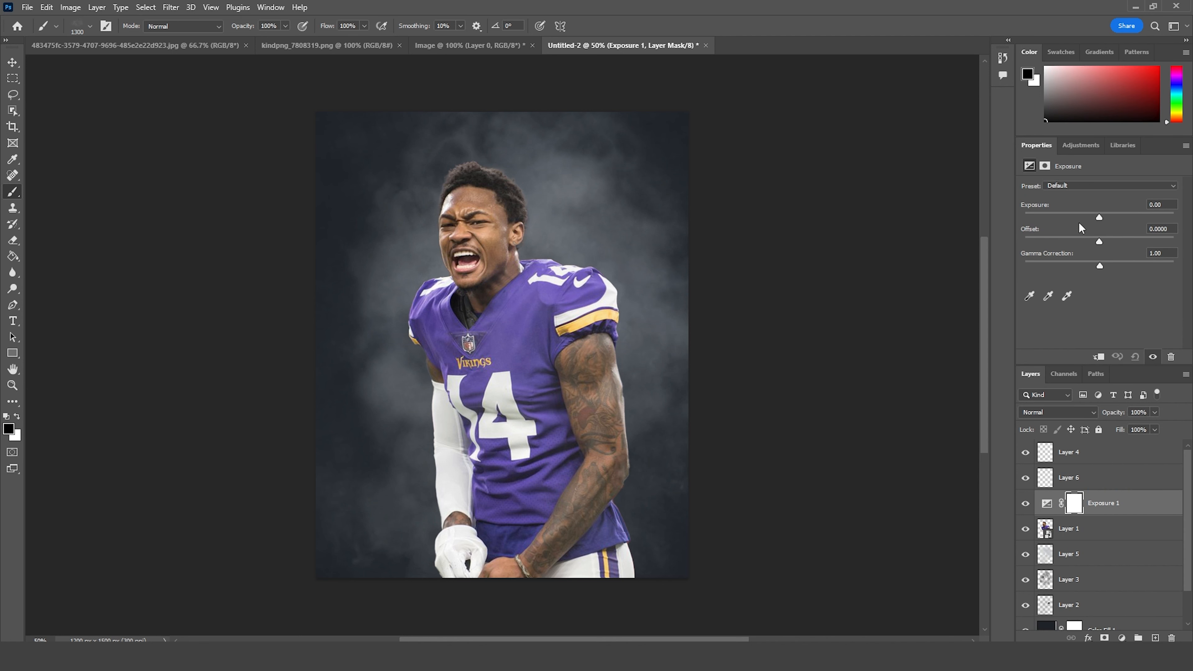
left_click_drag(1098, 216, 1086, 217)
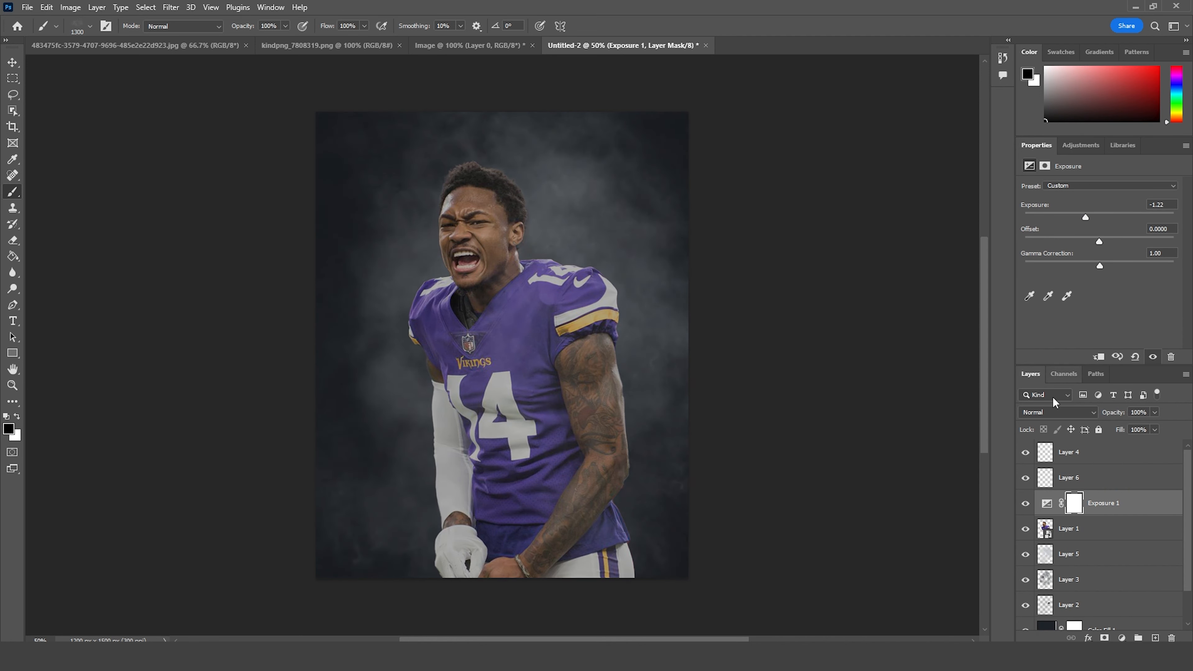
left_click_drag(1048, 505, 1046, 447)
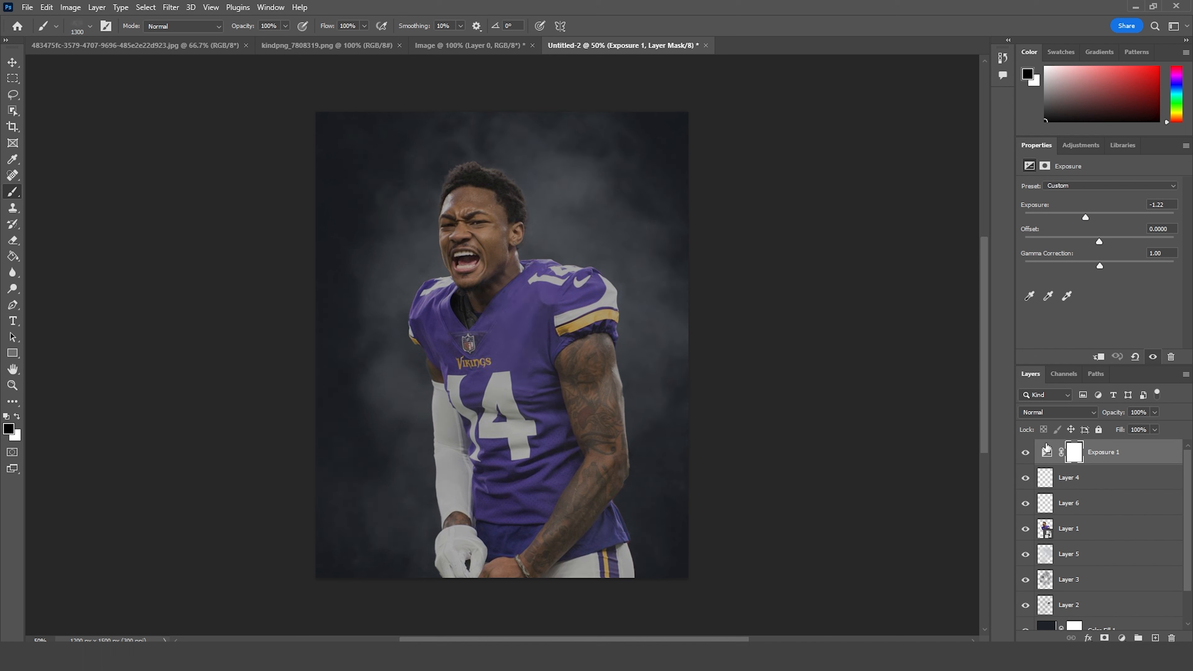
left_click_drag(1084, 222, 1081, 221)
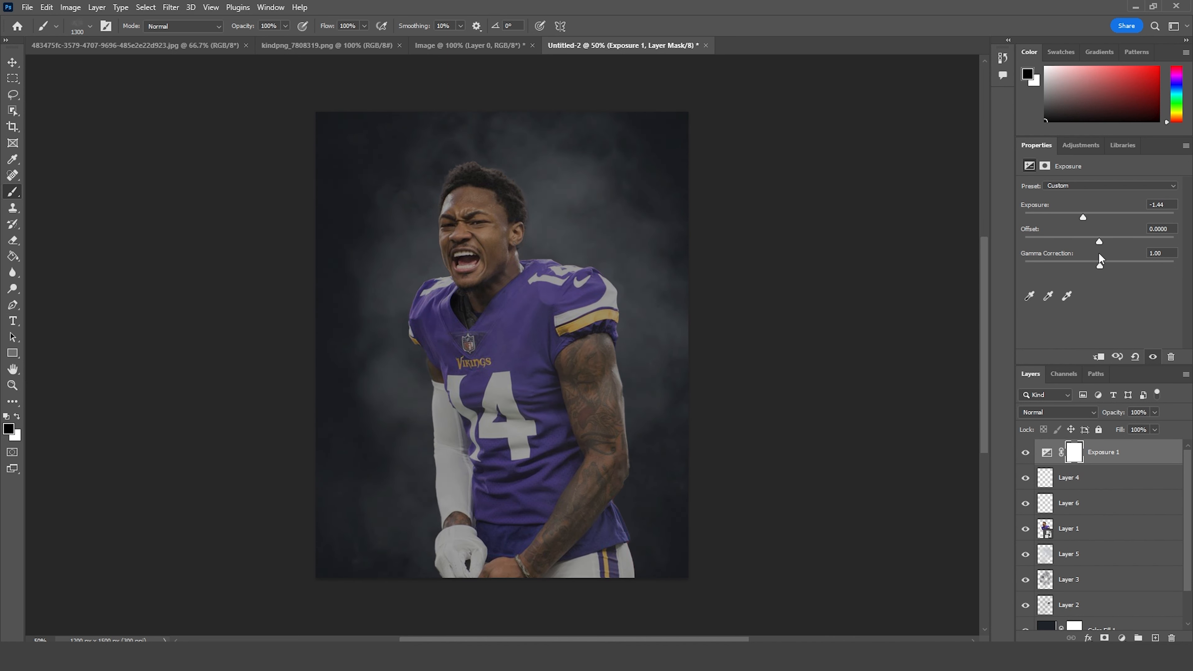
Step: Add an Exposure layer of about -1.72 clipped to the player layer and invert its mask to black
left_click(1048, 530)
left_click(1122, 638)
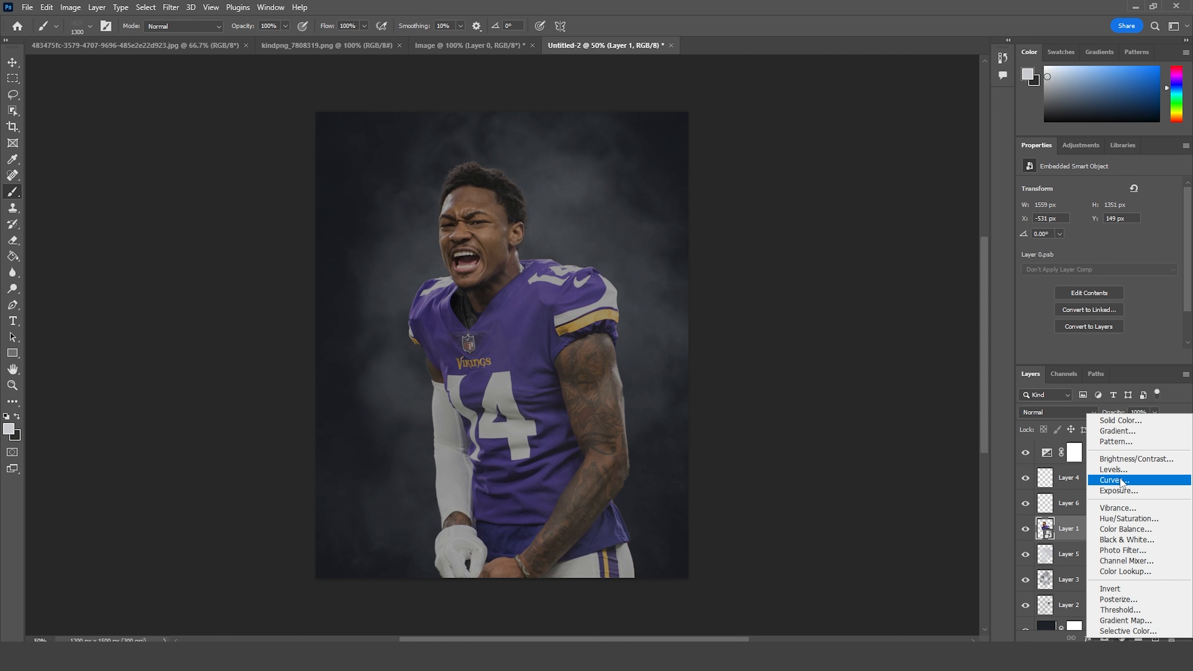
left_click(1119, 490)
left_click_drag(1098, 215, 1079, 216)
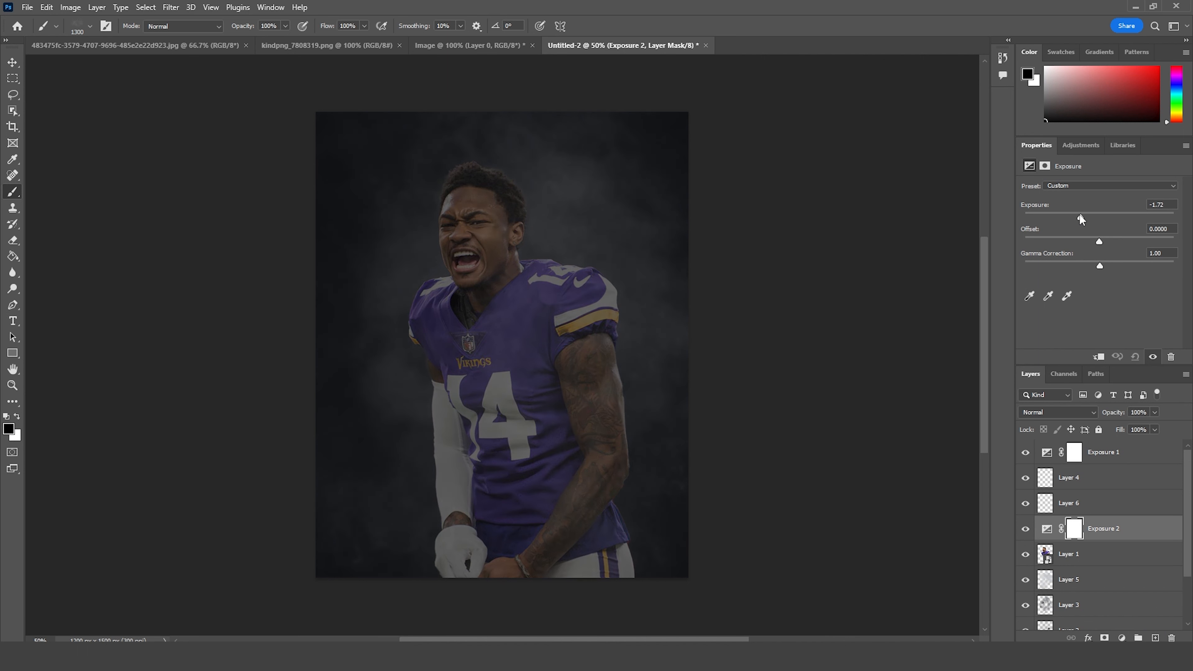
left_click(1099, 357)
left_click(1084, 530)
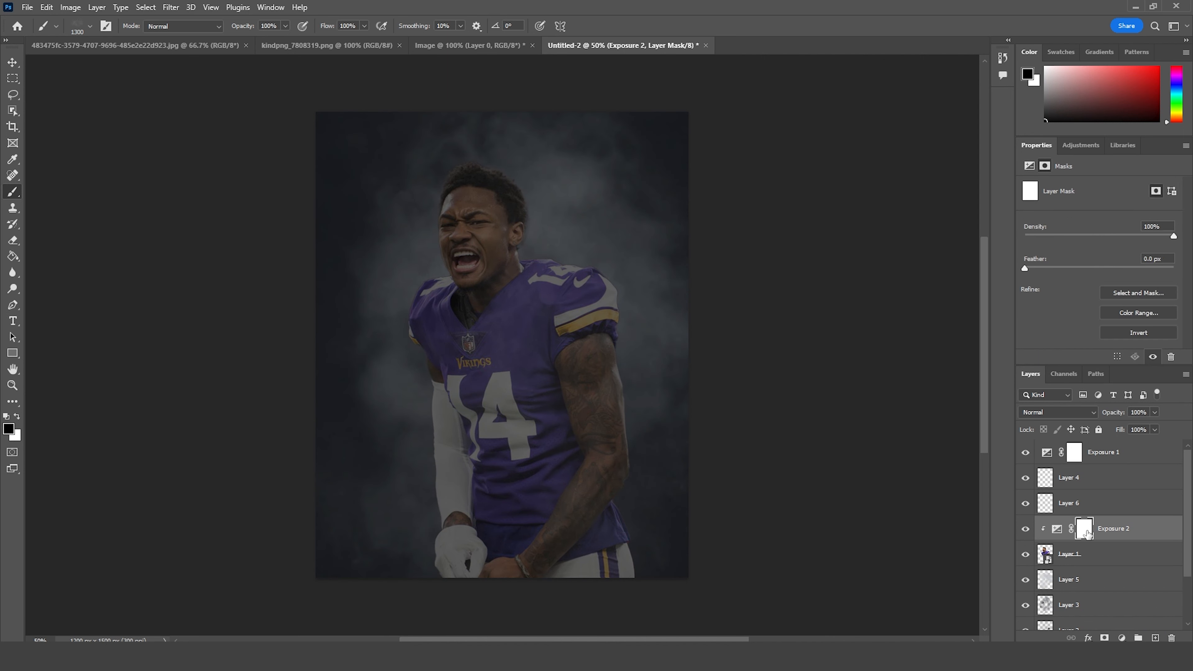
key("ctrl+i")
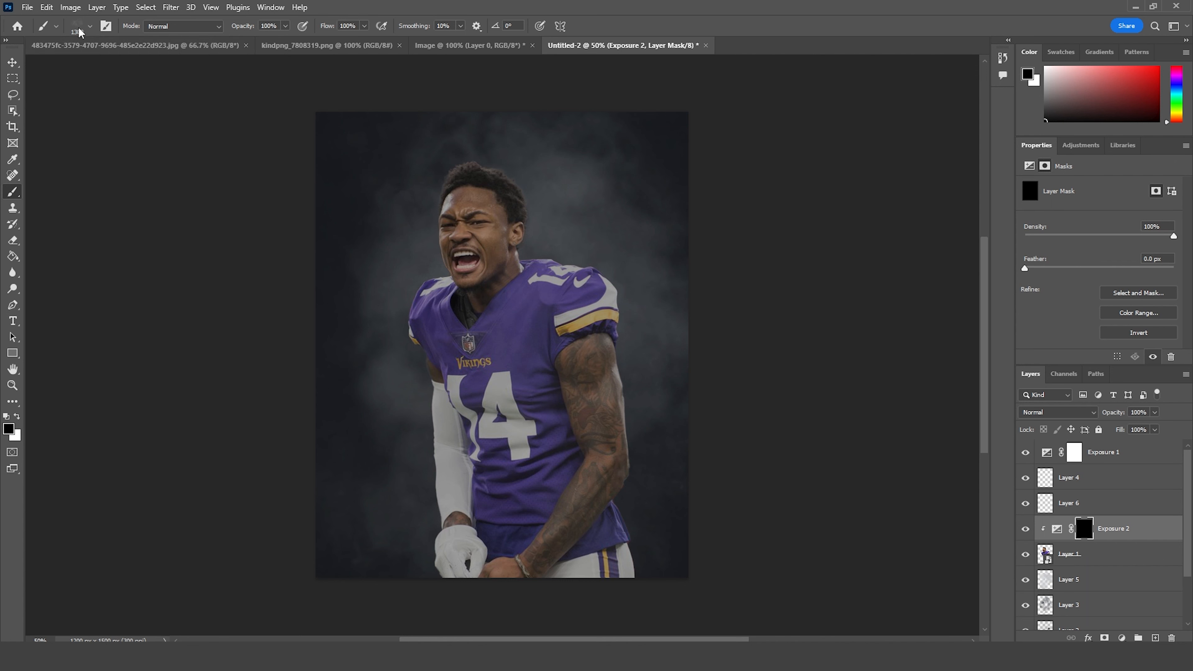
Step: Choose a soft round brush for masking and reduce its size to 80 px
left_click(89, 26)
left_click_drag(208, 319, 199, 164)
double_click(110, 193)
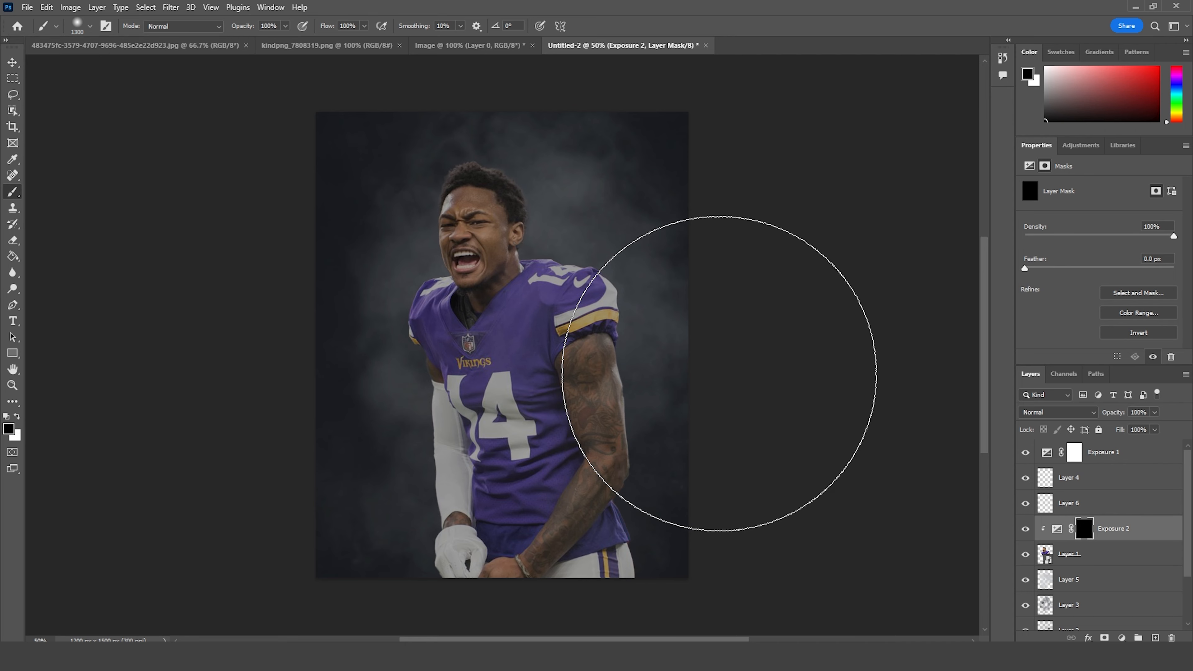
key("ctrl+plus")
key("ctrl+plus")
key("bracketleft")
key("bracketleft")
key("bracketleft")
key("bracketleft")
key("bracketleft")
key("bracketleft")
key("bracketleft")
key("bracketleft")
key("bracketleft")
key("bracketleft")
key("bracketleft")
key("bracketleft")
key("bracketleft")
key("bracketleft")
key("bracketleft")
key("bracketleft")
key("bracketleft")
key("bracketleft")
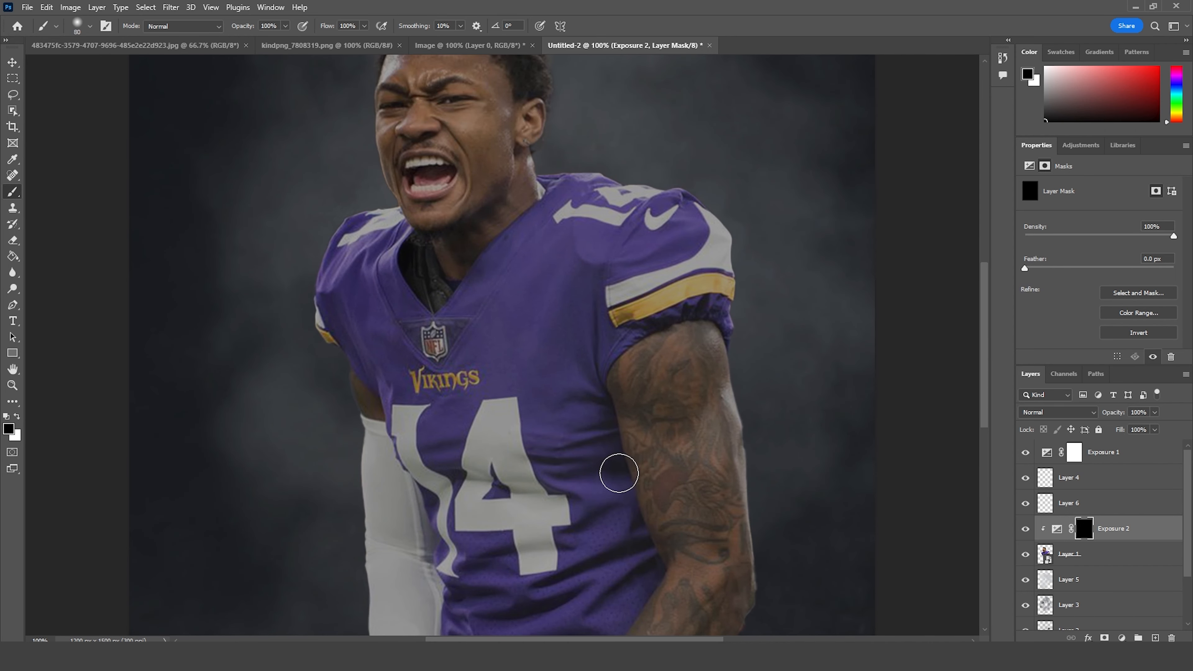
Step: Paint white on the Exposure 2 mask to shade the jersey side beside the tattooed arm and the underside of the sleeve
left_click(18, 417)
left_click_drag(588, 482, 606, 493)
key("bracketleft")
key("bracketleft")
key("bracketleft")
key("bracketleft")
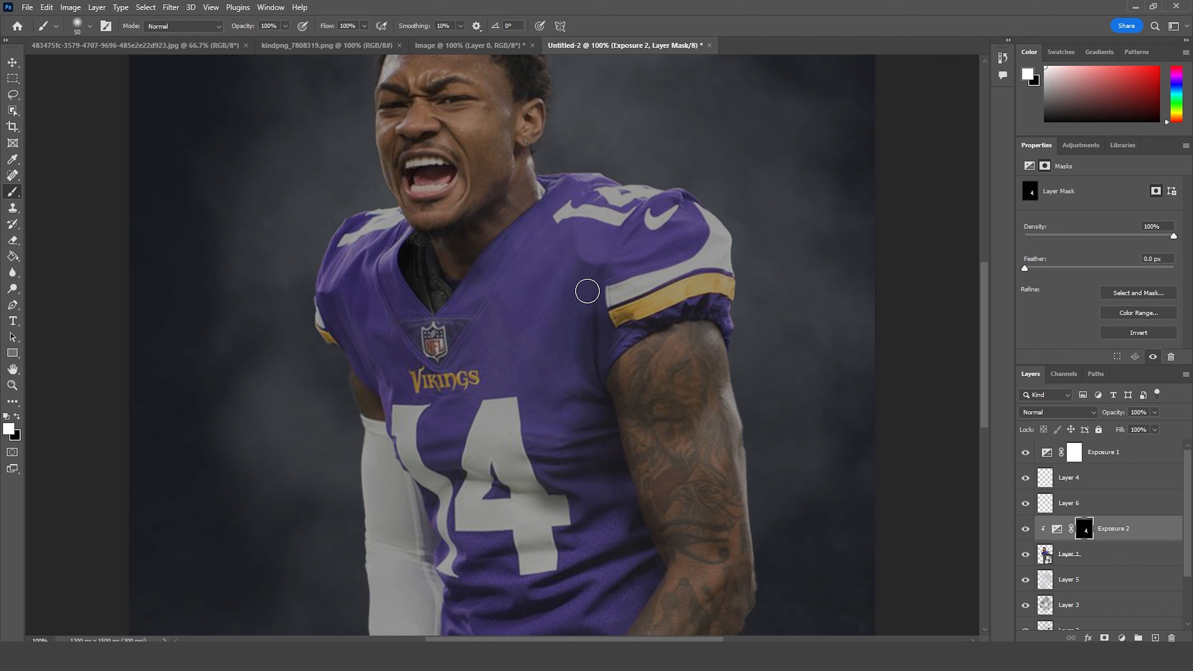
left_click_drag(648, 310, 647, 313)
key("bracketleft")
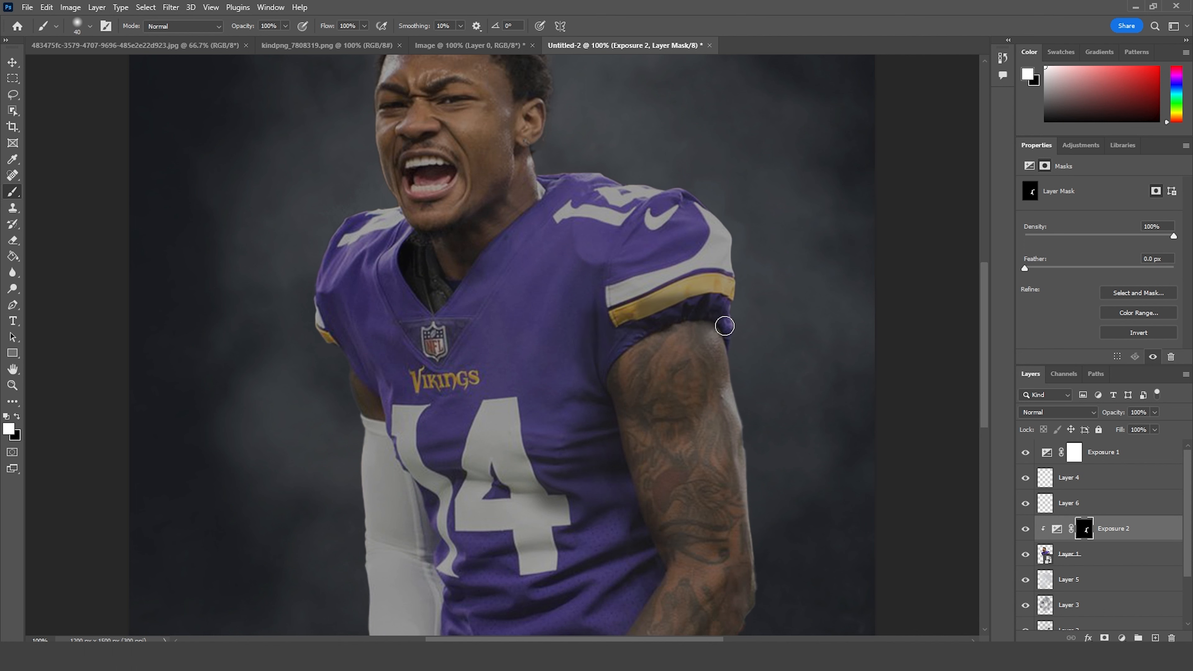
Step: Paint white on the Exposure 2 mask to shade the sleeve cuff and the tattooed arm, varying the brush size
key("bracketright")
key("bracketright")
key("bracketright")
left_click_drag(615, 389, 643, 420)
left_click_drag(730, 356, 677, 428)
mouse_move(679, 475)
left_mouse_down()
mouse_move(688, 509)
mouse_move(707, 315)
left_mouse_up()
left_click_drag(736, 327, 662, 541)
key("]")
key("]")
key("]")
key("]")
key("]")
key("]")
mouse_move(748, 443)
left_mouse_down()
mouse_move(656, 573)
mouse_move(631, 398)
left_mouse_up()
Step: Shade the jersey's chest, collar area and number folds on the Exposure 2 mask with a smaller brush
key("[")
key("[")
key("[")
key("[")
key("[")
key("[")
key("[")
left_click_drag(615, 301, 541, 325)
mouse_move(416, 256)
left_mouse_down()
mouse_move(506, 288)
mouse_move(455, 315)
left_mouse_up()
left_click_drag(499, 360, 672, 545)
key("bracketleft")
left_click_drag(564, 352, 517, 259)
Step: Extend the mask shading over the neck, upper chest and shoulder, alternating between larger and smaller brush sizes
key("bracketright")
left_click_drag(575, 215, 584, 191)
left_click_drag(615, 234, 708, 166)
key("bracketright")
key("bracketright")
key("bracketright")
key("bracketright")
key("bracketright")
left_click_drag(624, 318, 752, 160)
key("bracketleft")
key("bracketleft")
key("bracketleft")
key("bracketleft")
key("bracketleft")
key("bracketleft")
left_click_drag(722, 112, 703, 143)
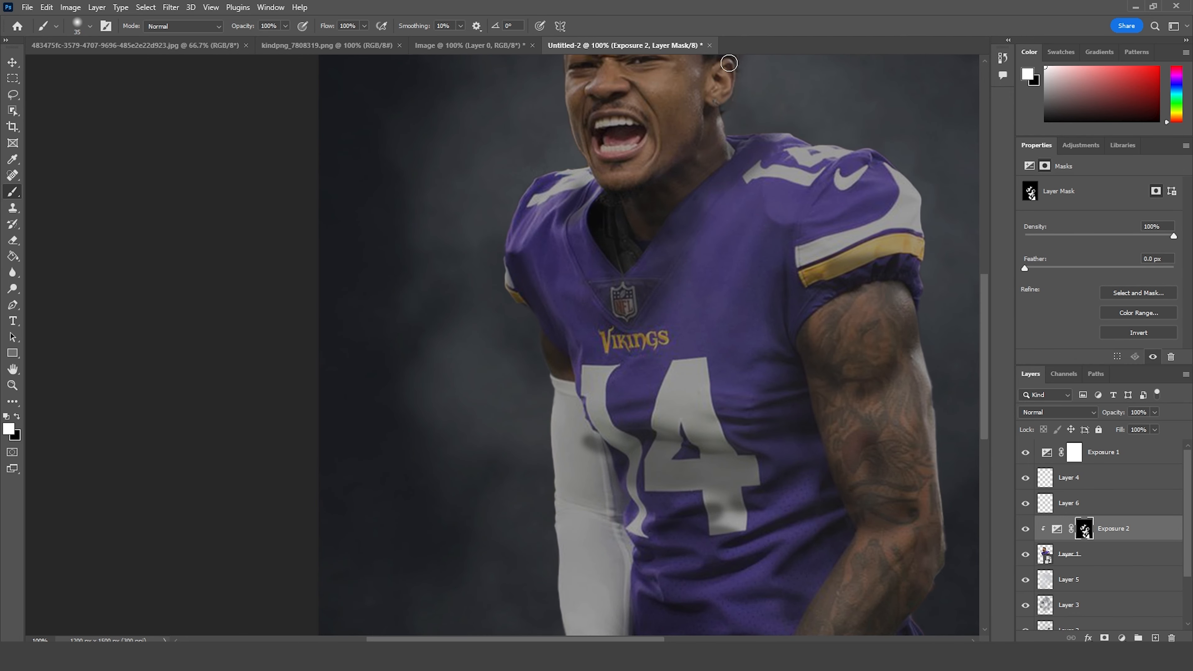
Step: Shade the neck and the skin around the open mouth on the Exposure 2 mask with a 15 px brush
left_click_drag(730, 64, 760, 159)
left_click_drag(610, 245, 608, 199)
key("bracketleft")
scroll(662, 248, "up", 2)
left_click_drag(552, 355, 565, 373)
left_click_drag(693, 205, 553, 240)
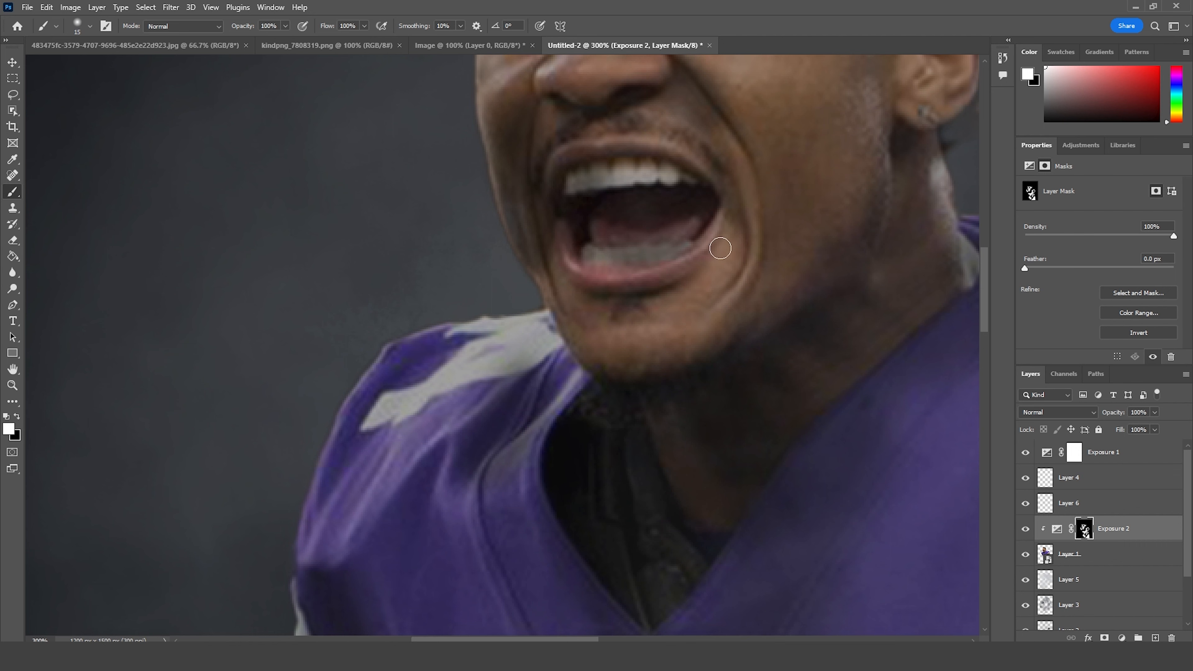
mouse_move(719, 243)
left_mouse_down()
mouse_move(720, 278)
mouse_move(725, 252)
left_mouse_up()
Step: Set the brush opacity to 42% and paint soft shadows on the face in the Exposure 2 mask
left_click(286, 26)
left_click(252, 46)
key("space")
left_click_drag(671, 155, 673, 359)
key("bracketleft")
key("bracketleft")
key("bracketleft")
left_click_drag(635, 207, 561, 245)
left_click_drag(500, 109, 716, 119)
Step: Build up soft shadows on the cheek and side of the face at varying brush sizes
key("bracketright")
key("bracketright")
left_click_drag(912, 250, 888, 224)
left_click_drag(905, 184, 766, 218)
key("bracketleft")
key("bracketleft")
key("bracketleft")
mouse_move(797, 293)
left_mouse_down()
mouse_move(825, 270)
mouse_move(836, 295)
left_mouse_up()
Step: Continue the head shading with a larger brush and touch up the Exposure 2 mask with black
left_click_drag(757, 161, 743, 301)
key("bracketright")
key("bracketright")
key("bracketright")
key("bracketright")
left_click_drag(357, 240, 351, 266)
left_click_drag(360, 453, 549, 155)
left_click_drag(699, 399, 543, 373)
mouse_move(721, 329)
left_mouse_down()
mouse_move(622, 343)
mouse_move(728, 331)
left_mouse_up()
key("x")
left_click_drag(563, 114, 556, 162)
Step: Compare the player's shading before and after by toggling the visibility of the Exposure 2 layer
scroll(812, 432, "down", 5)
key("ctrl+minus")
key("ctrl+minus")
key("ctrl+minus")
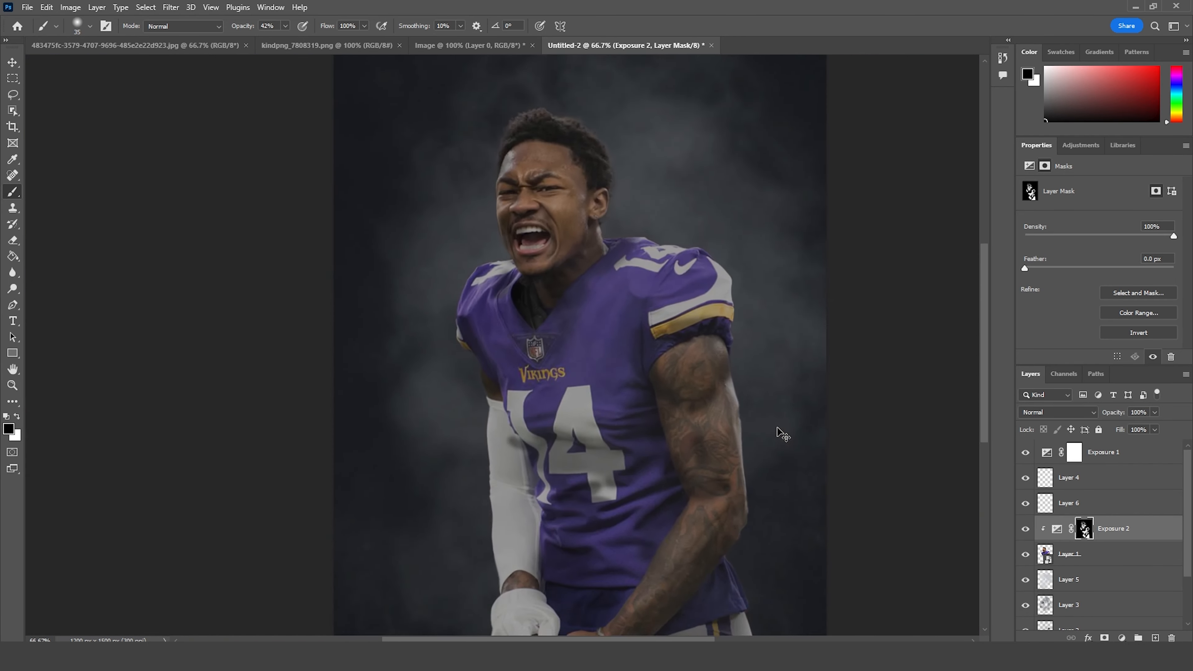
key("ctrl+minus")
key("ctrl+plus")
left_click_drag(581, 513, 706, 430)
left_click(1025, 529)
left_click(1025, 528)
left_click_drag(694, 317, 707, 429)
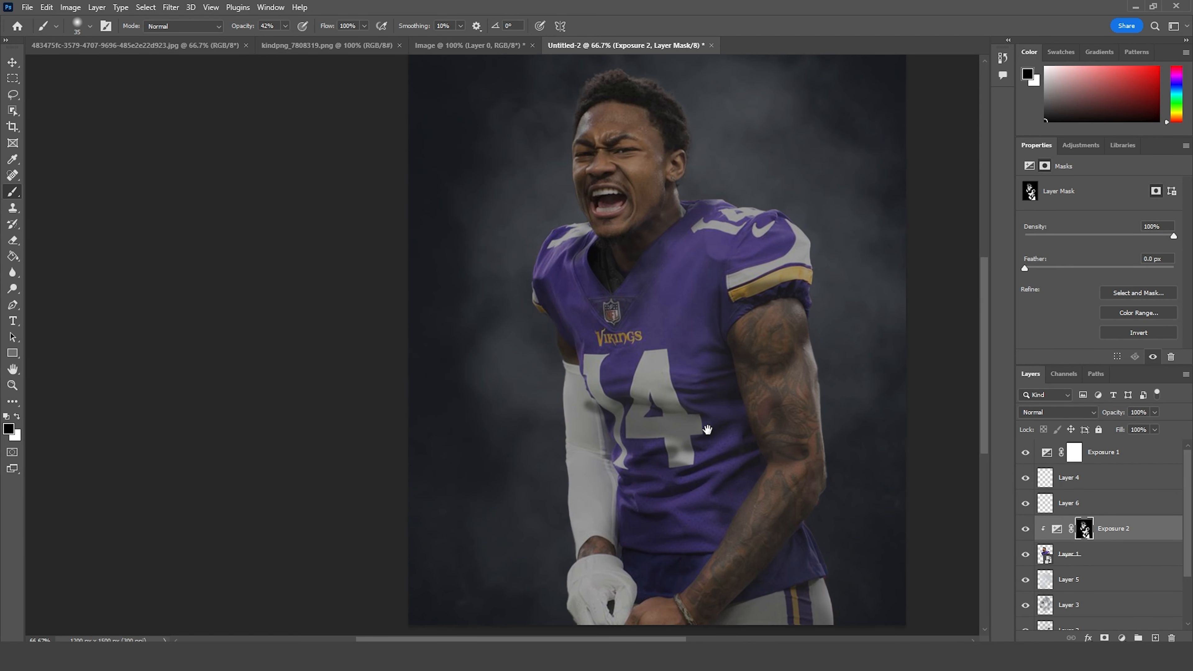
Step: Add a light orange Solid Color fill layer above Exposure 2
left_click(1121, 638)
left_click(1141, 418)
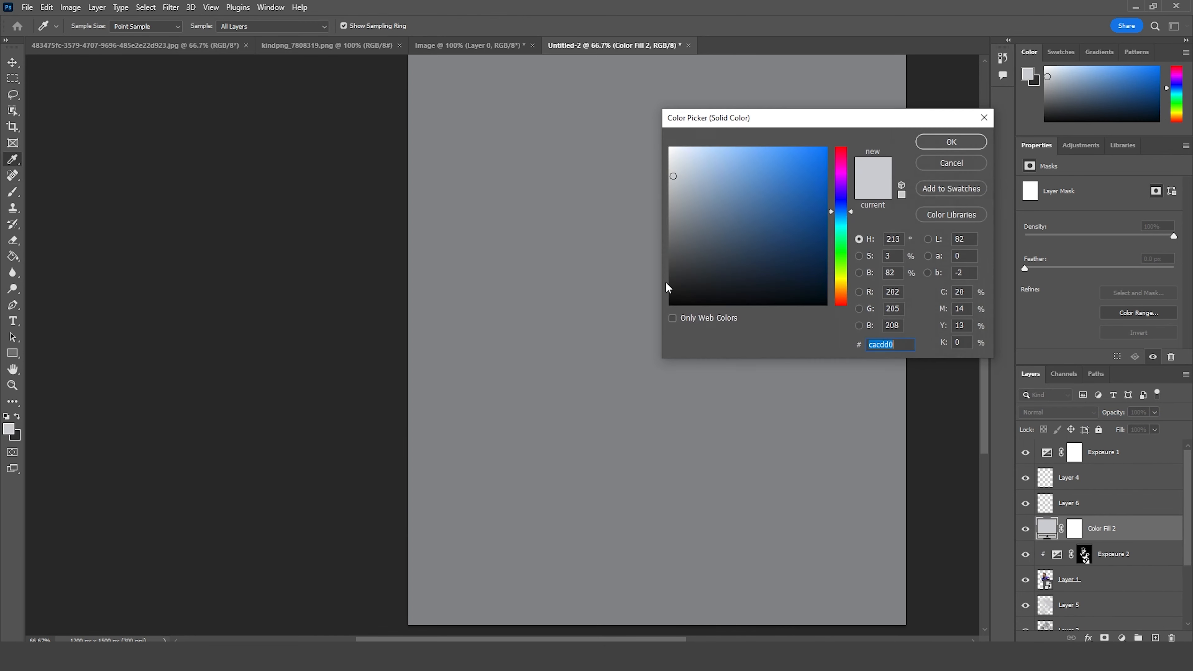
left_click_drag(844, 284, 842, 293)
left_click_drag(728, 171, 746, 144)
left_click(951, 141)
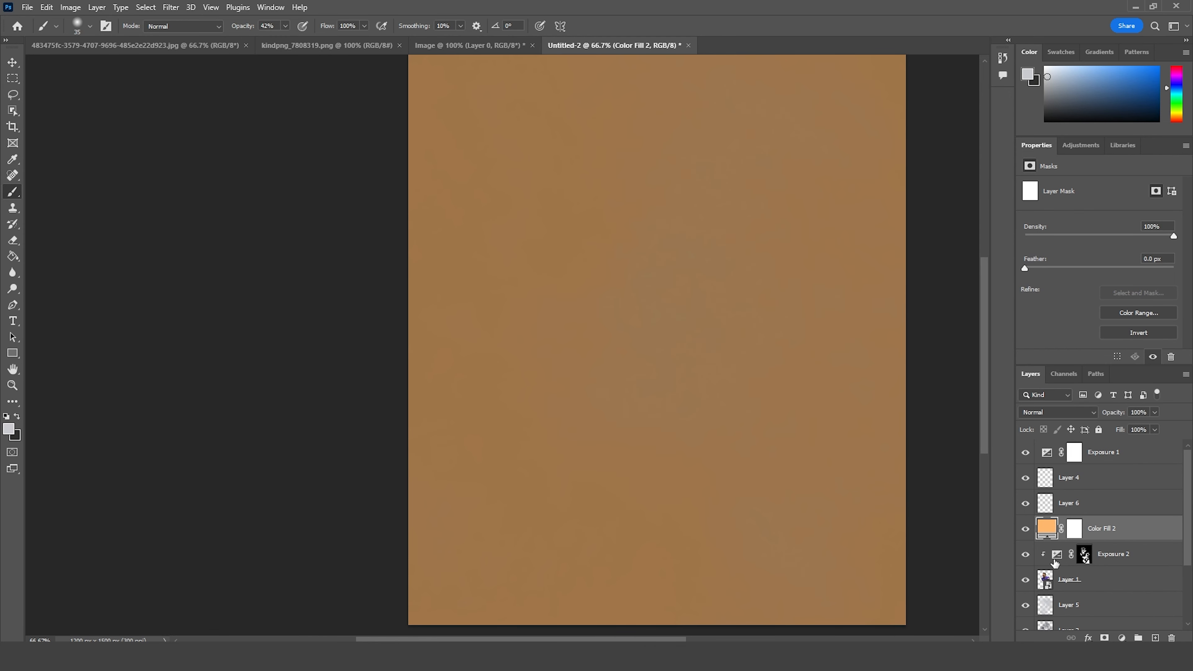
Step: Clip the orange fill layer to the player and invert its mask to black
left_click(1053, 538, "alt")
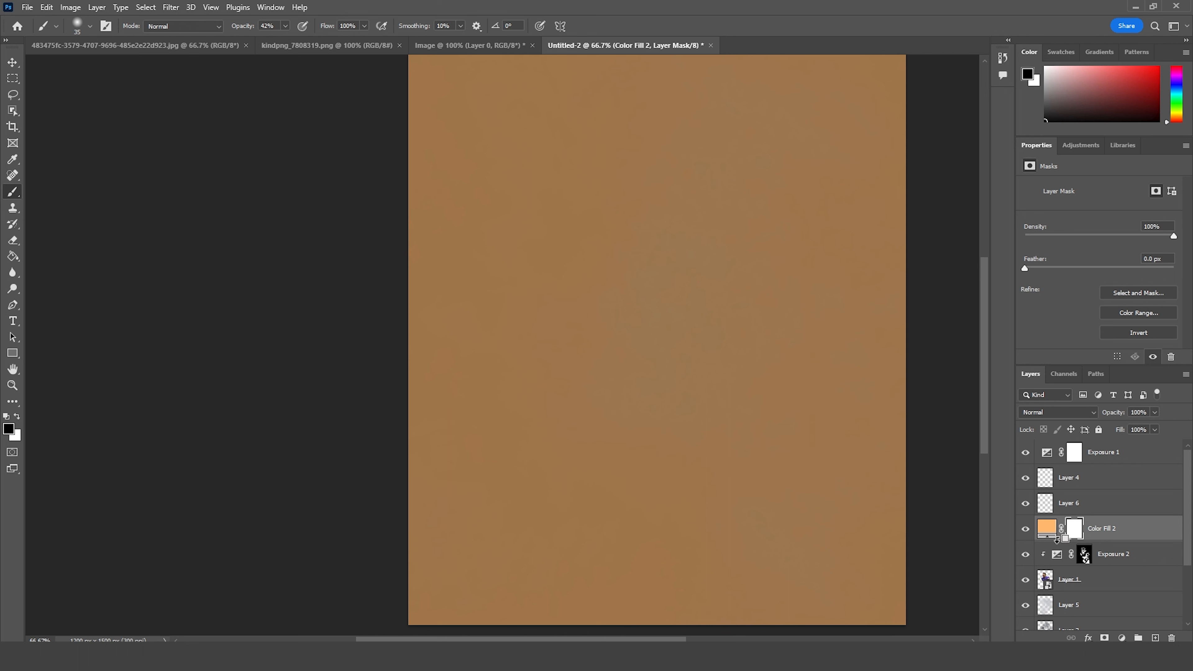
left_click(1057, 539, "alt")
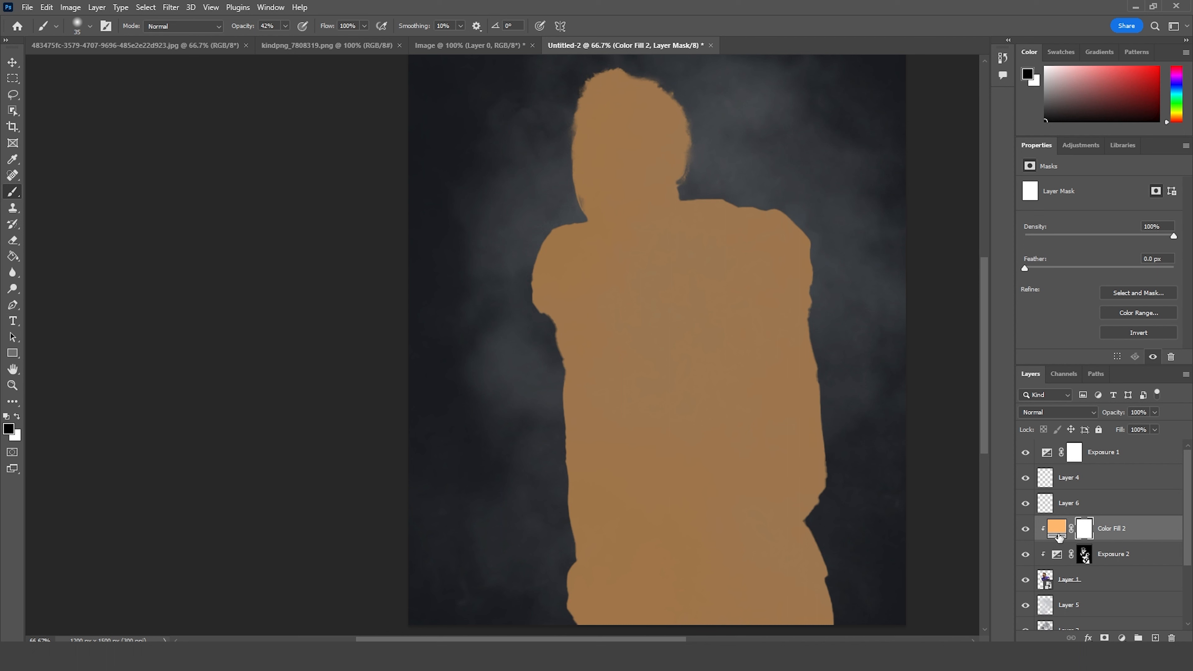
key("ctrl+i")
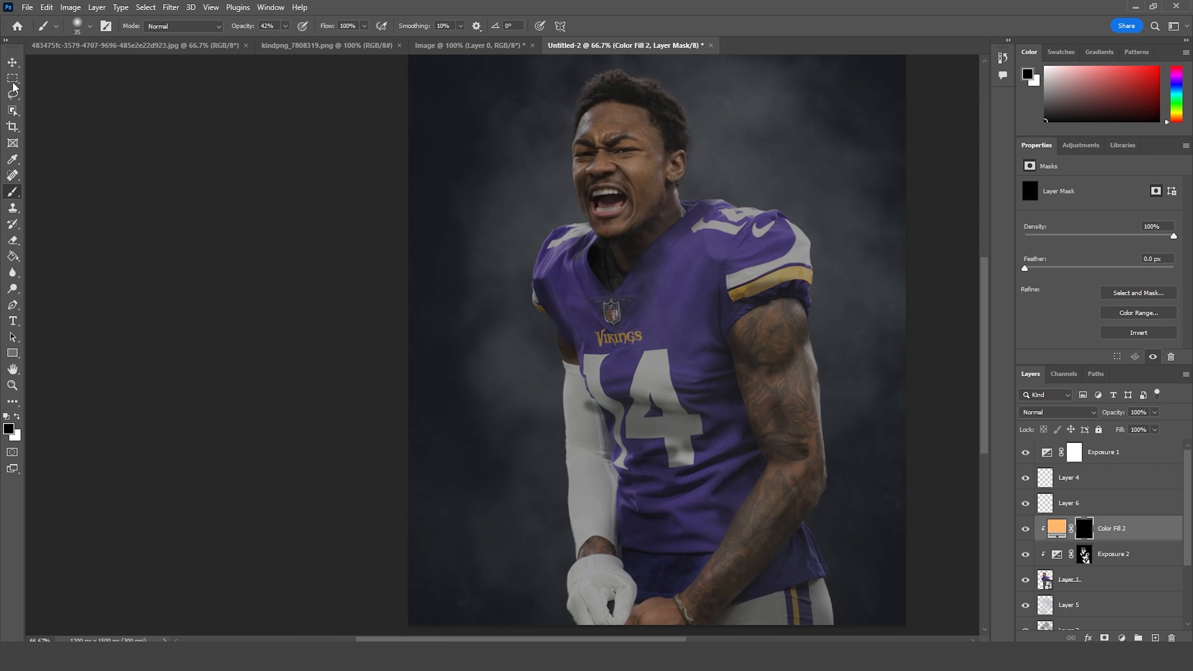
Step: Paint a thin orange rim light in white on the Color Fill 2 mask along the tattooed arm's outer edge at 42% brush opacity
left_click(18, 417)
key("ctrl+plus")
key("ctrl+plus")
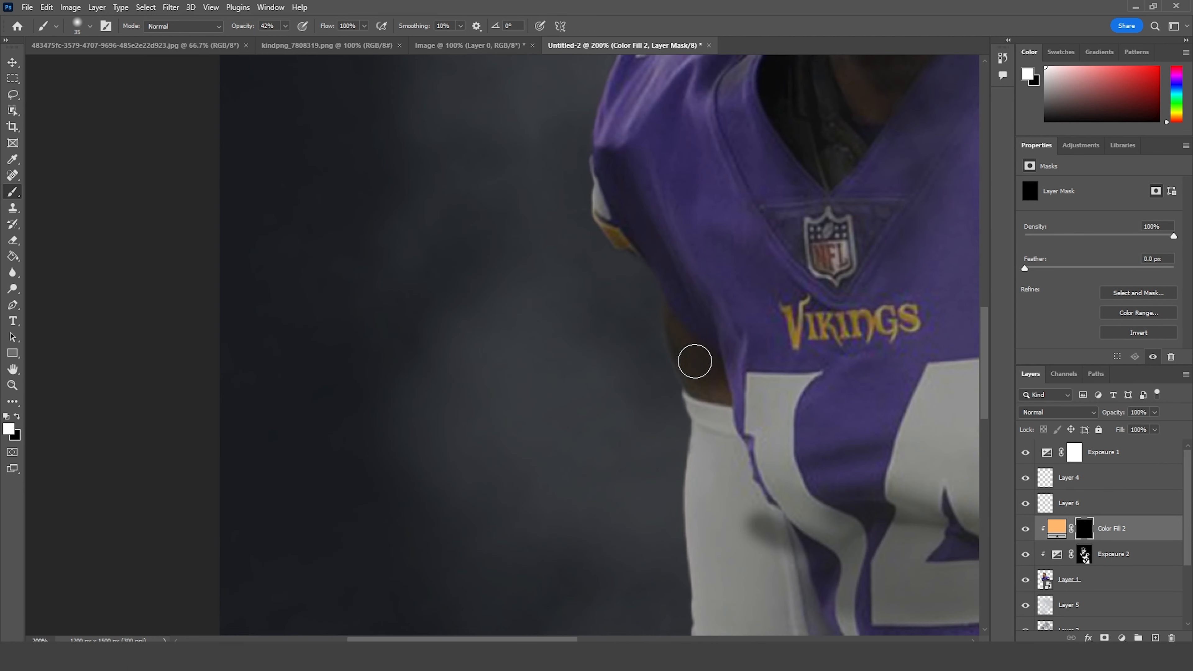
left_click_drag(647, 397, 343, 363)
left_click_drag(426, 323, 484, 344)
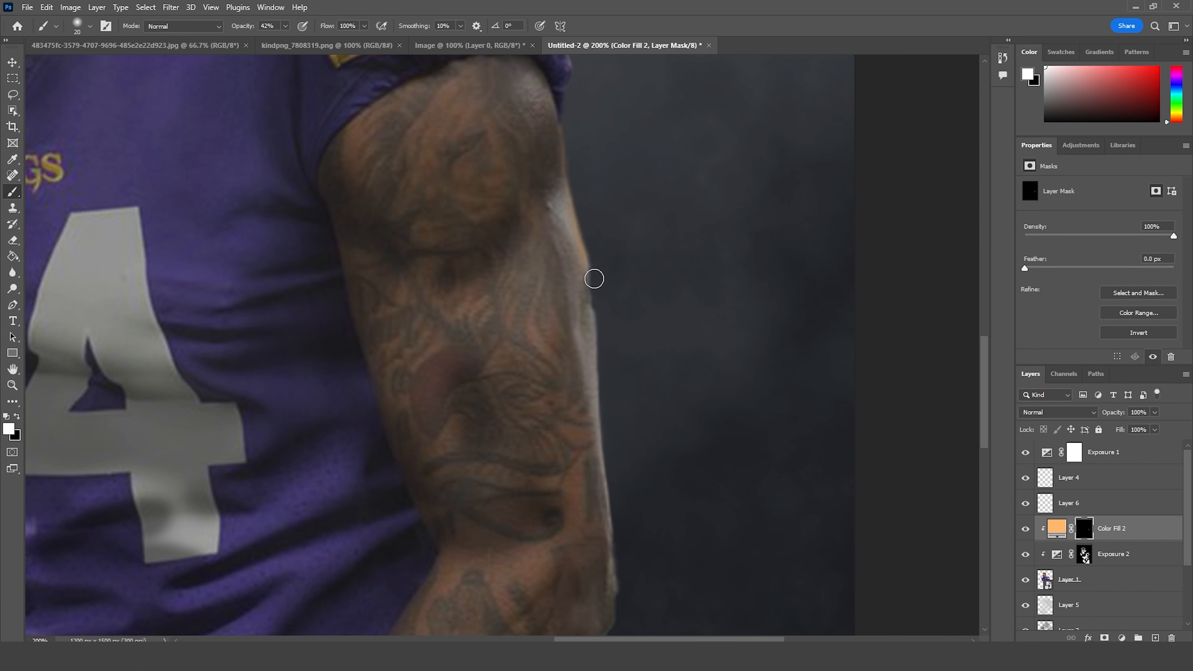
left_click_drag(619, 435, 664, 157)
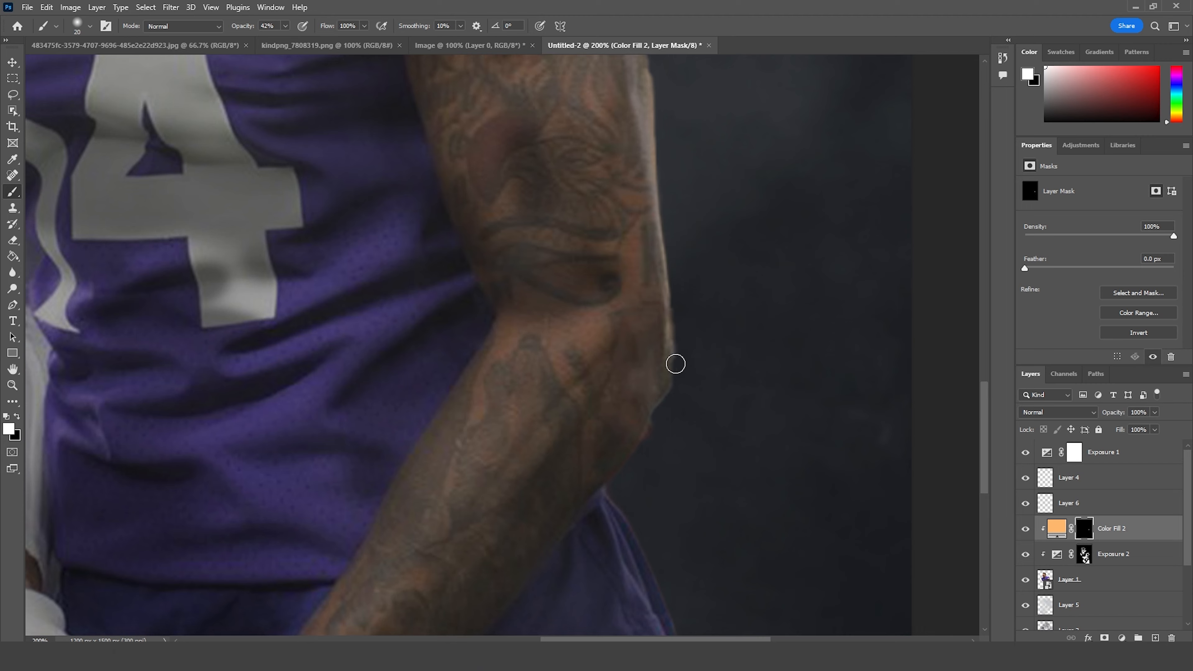
mouse_move(615, 491)
left_mouse_down()
mouse_move(751, 306)
mouse_move(714, 330)
mouse_move(713, 291)
left_mouse_up()
mouse_move(701, 301)
left_mouse_down()
mouse_move(754, 379)
mouse_move(792, 594)
left_mouse_up()
left_click_drag(633, 421, 786, 374)
left_click_drag(858, 219, 576, 519)
left_click_drag(612, 256, 639, 368)
Step: Adjust the brush opacity and spread softer orange light over the player's arm and shoulder with a larger brush
left_click(285, 26)
left_click(274, 40)
left_click_drag(883, 219, 681, 473)
key("bracketright")
key("bracketright")
key("bracketright")
key("bracketright")
key("bracketright")
key("bracketright")
left_click_drag(808, 363, 765, 411)
key("bracketleft")
left_click_drag(842, 199, 794, 220)
mouse_move(820, 99)
left_mouse_down()
mouse_move(791, 259)
mouse_move(794, 411)
left_mouse_up()
left_click_drag(865, 254, 809, 384)
left_click_drag(877, 156, 826, 304)
left_click_drag(862, 374, 839, 564)
mouse_move(780, 324)
left_mouse_down()
mouse_move(684, 264)
mouse_move(704, 340)
left_mouse_up()
left_click_drag(773, 228, 775, 367)
left_click_drag(680, 320, 826, 242)
left_click_drag(774, 213, 852, 407)
Step: Set the brush opacity to 62% and paint orange rim light along the other shoulder and sleeve edge with a smaller brush
left_click(285, 26)
left_click(328, 38)
key("bracketleft")
key("bracketleft")
key("bracketleft")
key("bracketleft")
key("bracketleft")
mouse_move(541, 181)
left_mouse_down()
mouse_move(844, 253)
mouse_move(940, 387)
mouse_move(787, 247)
left_mouse_up()
left_click_drag(224, 331, 533, 371)
left_click_drag(556, 333, 522, 342)
left_click_drag(435, 409, 588, 233)
mouse_move(607, 193)
left_mouse_down()
mouse_move(589, 213)
mouse_move(563, 353)
left_mouse_up()
mouse_move(613, 441)
left_mouse_down()
mouse_move(543, 174)
mouse_move(576, 239)
left_mouse_up()
left_click_drag(583, 230, 570, 372)
key("bracketright")
key("bracketright")
key("bracketright")
key("bracketright")
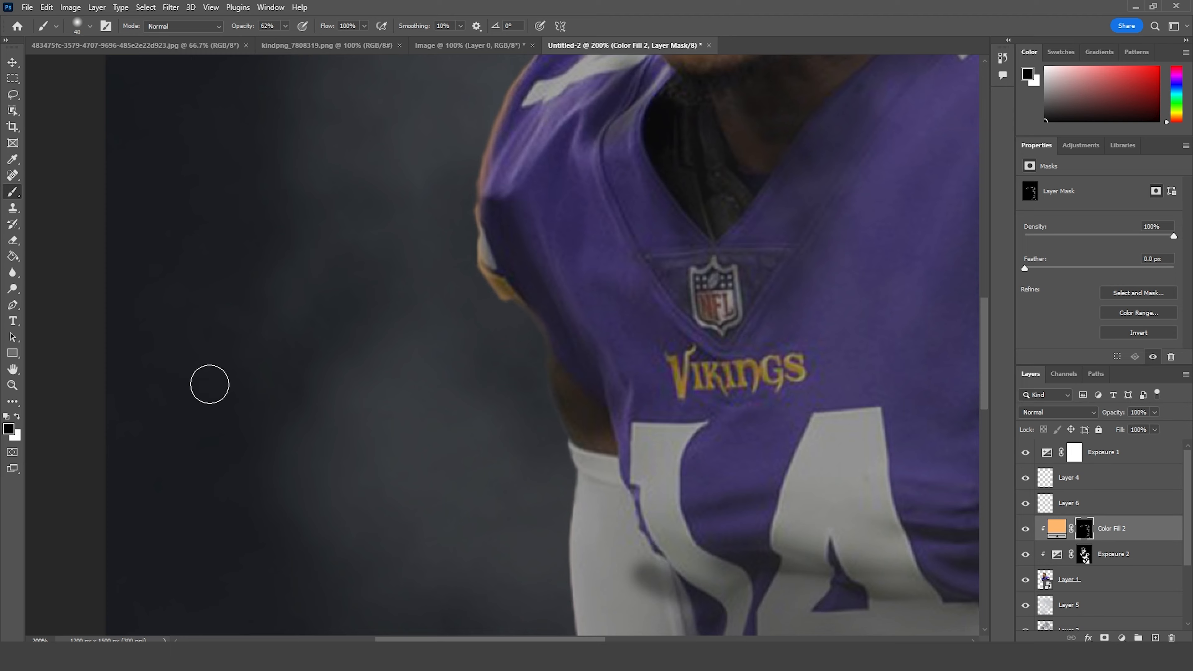
Step: Change the Color Fill 2 colour to a paler peach
scroll(543, 184, "up", 8)
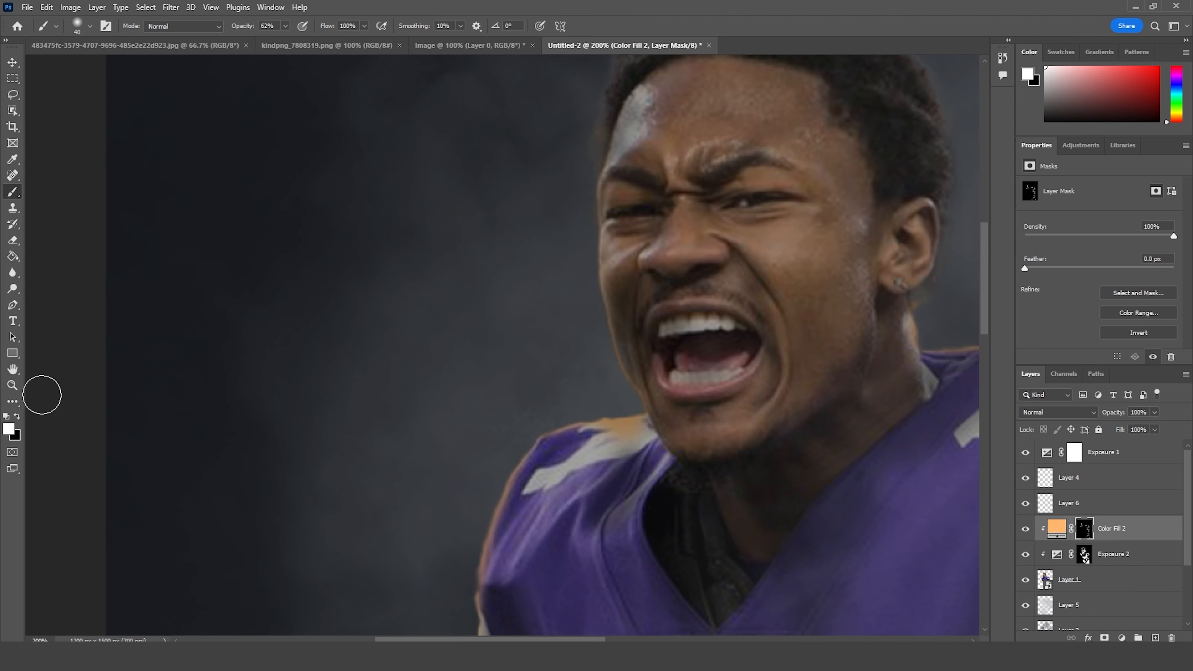
double_click(1056, 528)
left_click_drag(724, 149, 711, 147)
left_click(951, 142)
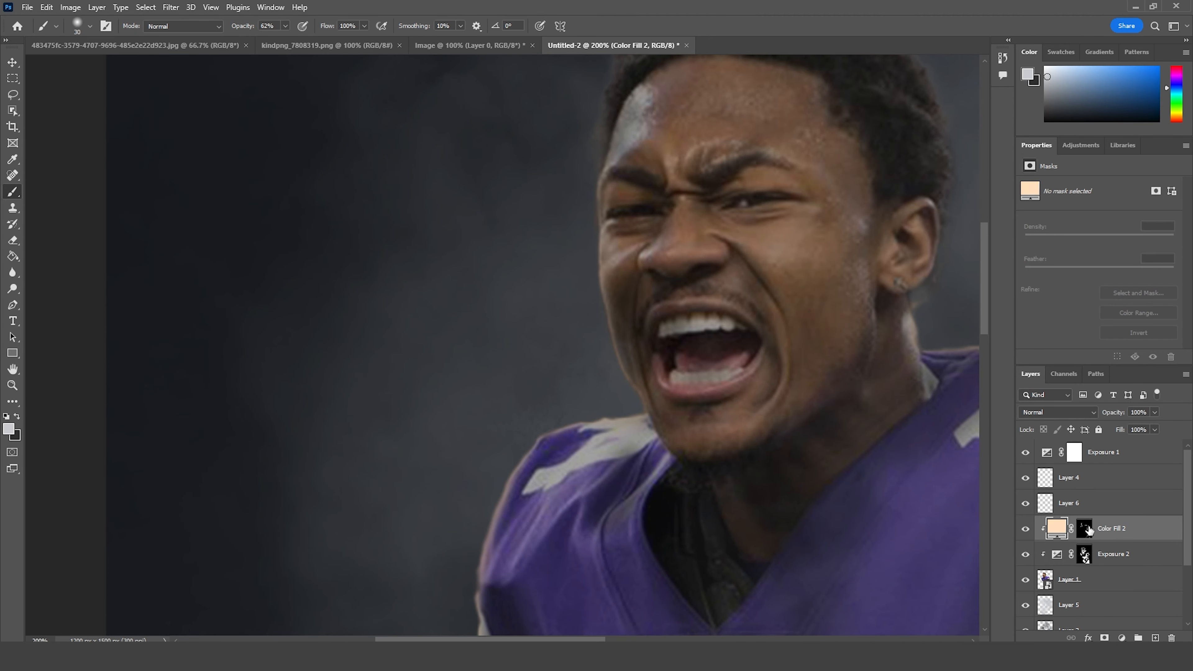
Step: Paint highlights on the player's cheeks in white on the Color Fill 2 mask with a small brush at 28% opacity
left_click(1084, 529)
left_click(285, 26)
left_click(17, 417)
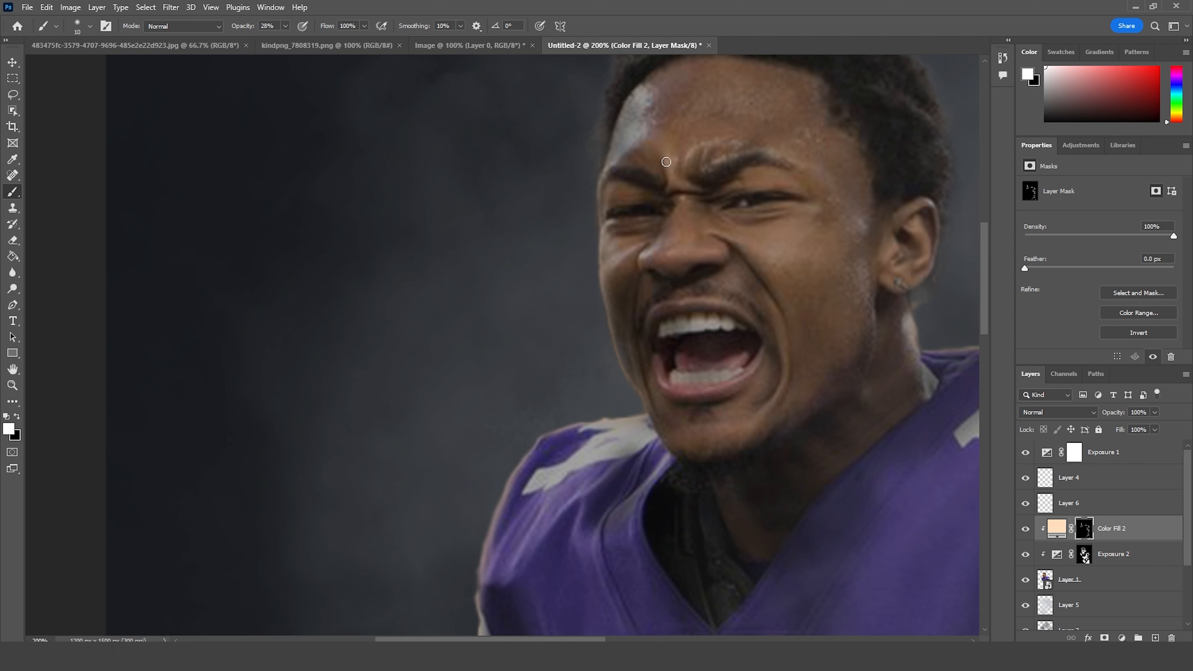
key("bracketleft")
key("bracketleft")
key("bracketleft")
mouse_move(636, 270)
left_mouse_down()
mouse_move(708, 263)
mouse_move(789, 366)
mouse_move(762, 412)
left_mouse_up()
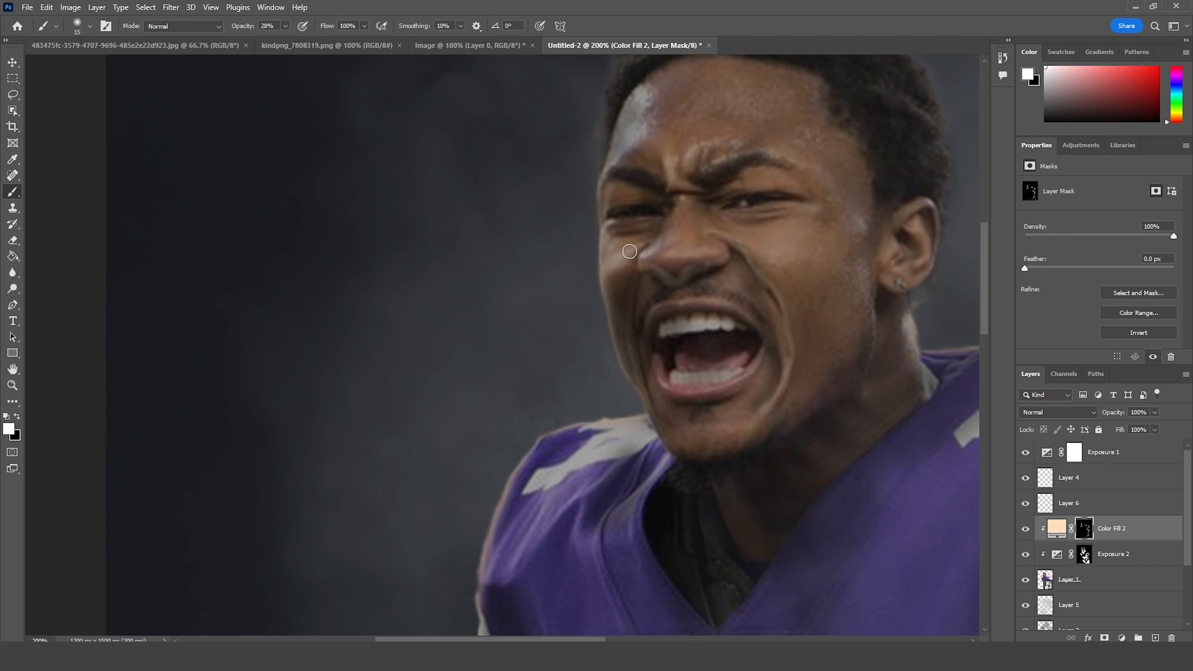
left_click_drag(808, 259, 839, 217)
Step: Add light along the ear and side of the neck on the fill mask, adjusting the brush size to fit each area
key("bracketleft")
key("bracketleft")
key("bracketleft")
key("bracketleft")
key("bracketleft")
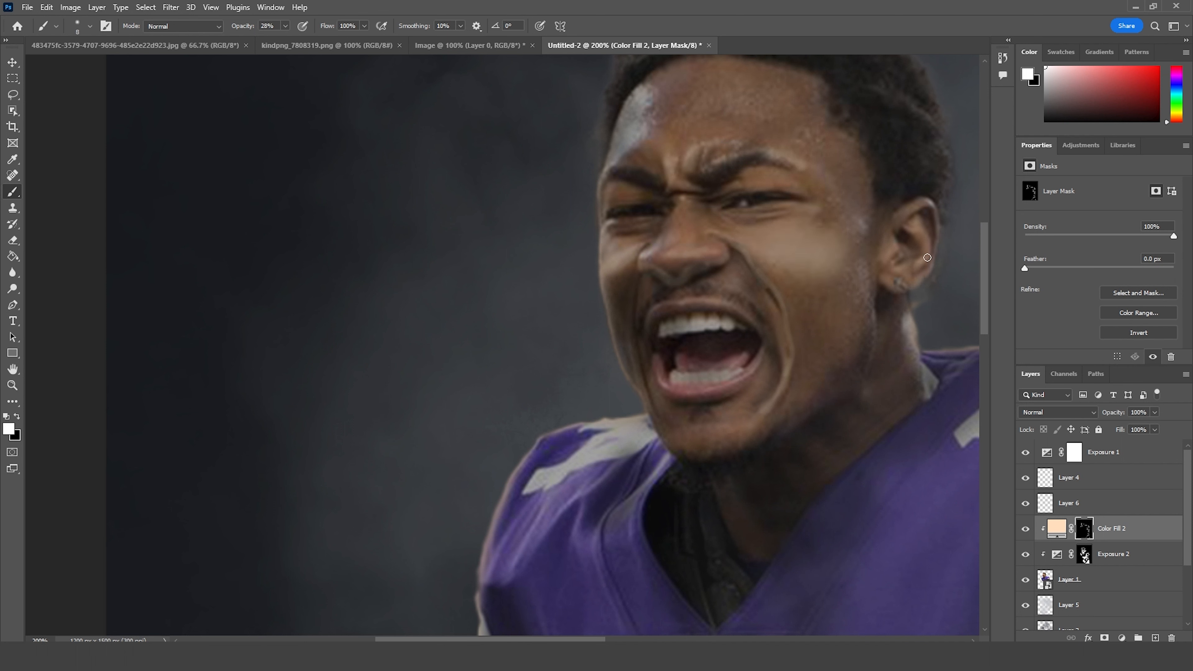
key("bracketright")
key("bracketright")
key("bracketright")
key("bracketright")
key("bracketright")
left_click_drag(903, 317, 933, 390)
Step: Paint highlights along the jawline and chin, trimming the excess with black on the fill mask
key("bracketleft")
key("bracketleft")
key("bracketleft")
mouse_move(872, 306)
left_mouse_down()
mouse_move(832, 398)
mouse_move(765, 436)
left_mouse_up()
key("bracketright")
key("bracketright")
key("bracketright")
key("bracketright")
key("bracketright")
key("x")
key("bracketleft")
key("bracketleft")
mouse_move(838, 390)
left_mouse_down()
mouse_move(837, 379)
mouse_move(829, 412)
left_mouse_up()
key("x")
mouse_move(731, 428)
left_mouse_down()
mouse_move(682, 426)
mouse_move(690, 421)
left_mouse_up()
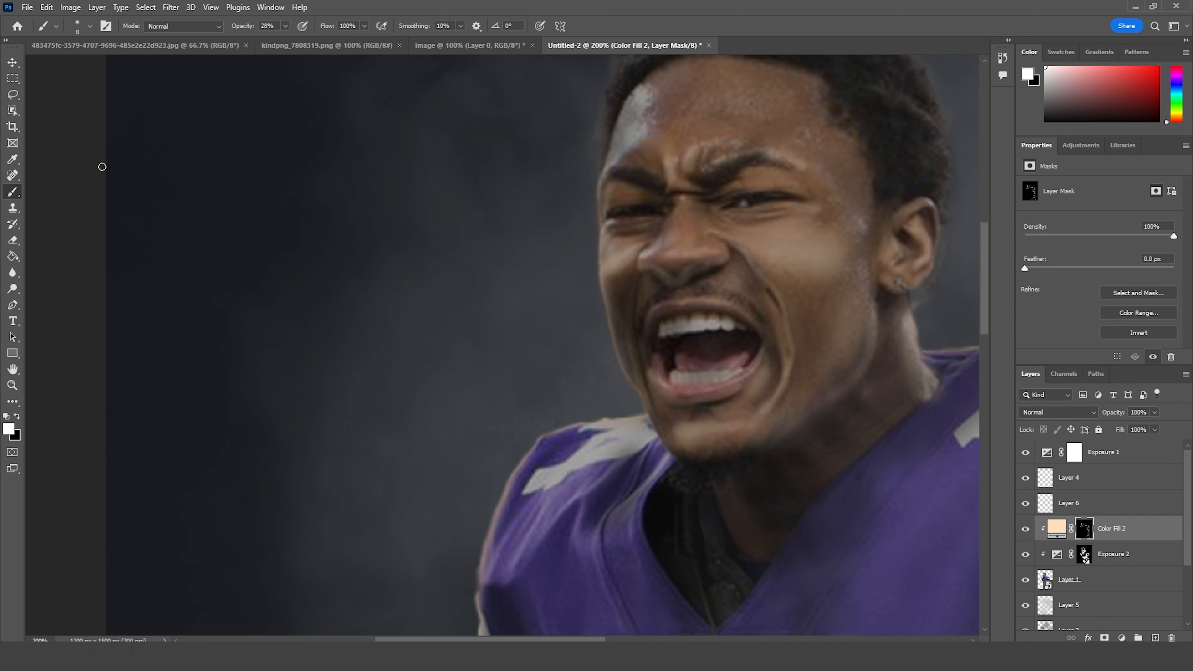
Step: Soften the facial highlights on the fill mask with a larger black brush at 6% opacity
key("x")
key("bracketleft")
key("x")
key("bracketleft")
key("bracketleft")
key("bracketleft")
key("x")
key("bracketright")
key("bracketright")
key("bracketright")
key("bracketright")
key("bracketright")
key("bracketright")
key("bracketright")
key("bracketright")
key("bracketright")
key("0")
key("6")
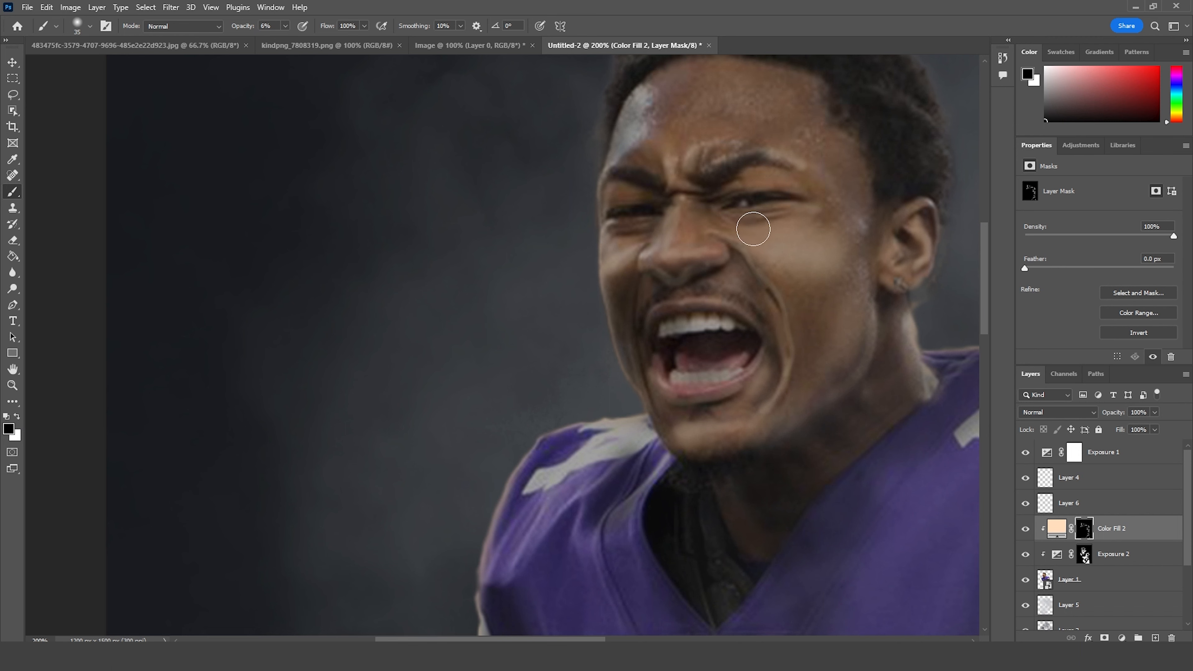
key("ctrl+minus")
key("ctrl+plus")
Step: Paint broad peach light along the tattooed arm and forearm with a larger white brush at 21% opacity
mouse_move(666, 508)
left_mouse_down()
mouse_move(517, 266)
mouse_move(391, 259)
left_mouse_up()
key("x")
key("bracketright")
key("bracketright")
key("bracketright")
key("bracketright")
key("bracketright")
key("2")
key("1")
mouse_move(864, 172)
left_mouse_down()
mouse_move(957, 208)
mouse_move(959, 238)
left_mouse_up()
left_click_drag(967, 217, 718, 168)
Step: Reduce the excess peach light on the forearm and elbow by painting black on the fill mask
scroll(754, 160, "down", 12)
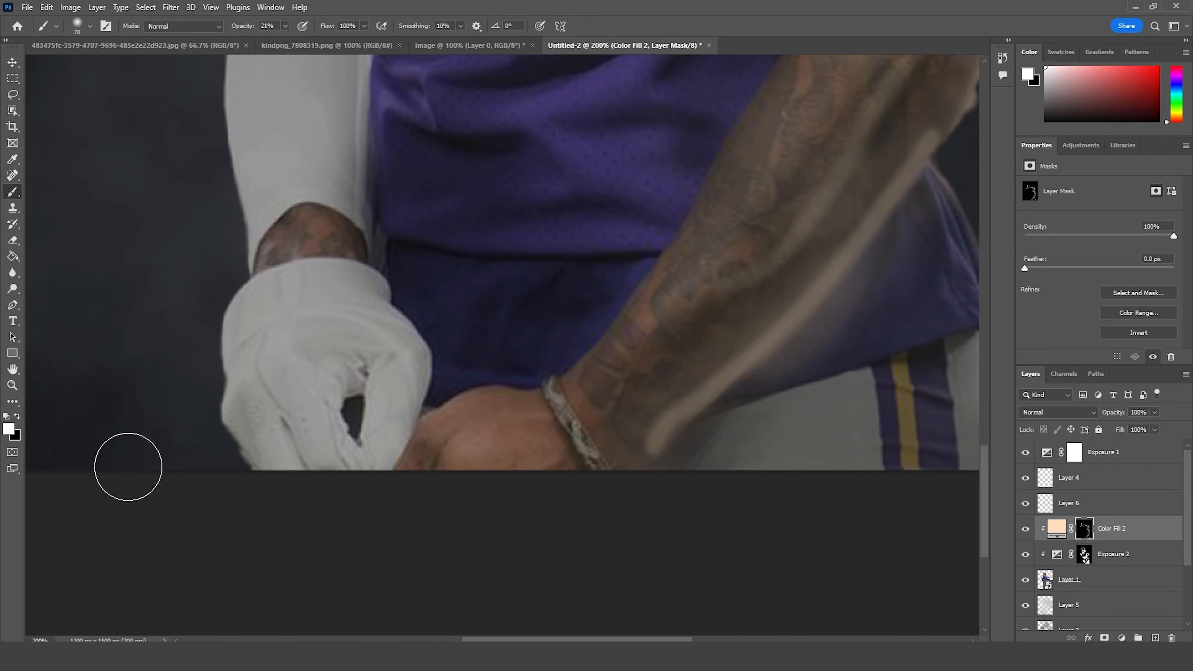
key("x")
mouse_move(657, 411)
left_mouse_down()
mouse_move(940, 112)
mouse_move(941, 139)
left_mouse_up()
left_click_drag(551, 336, 397, 634)
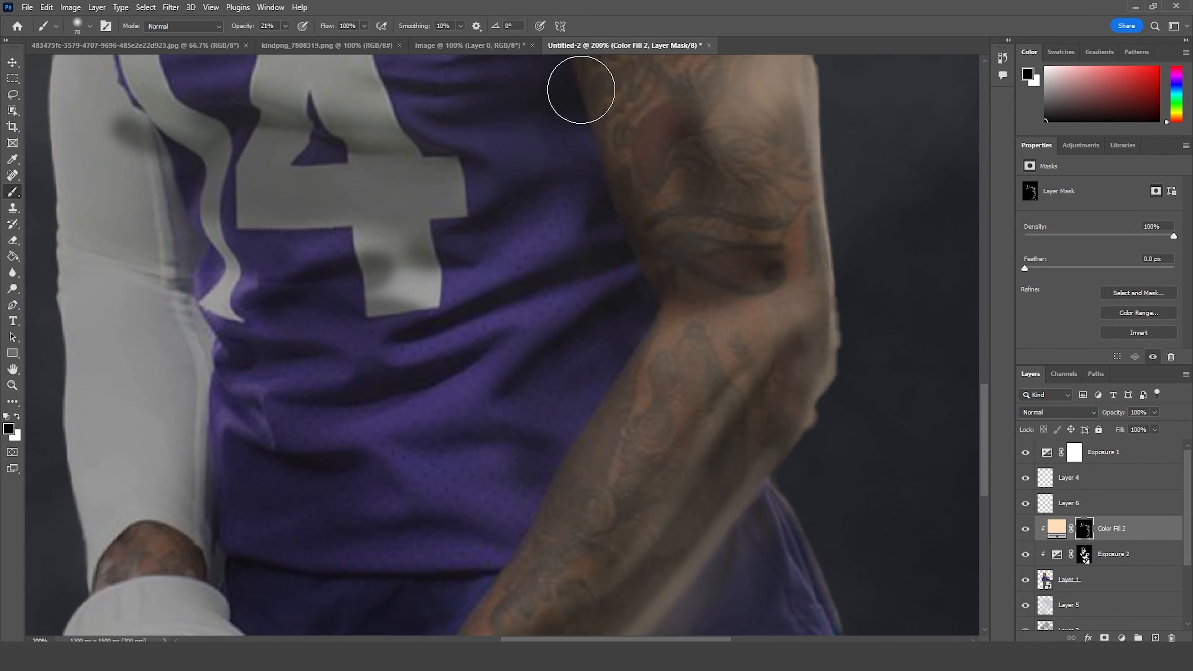
left_click_drag(673, 214, 935, 275)
Step: Paint highlights along the jersey's fabric folds in white with a much smaller brush
key("x")
key("[")
key("[")
key("[")
key("[")
key("[")
key("[")
key("[")
key("[")
key("[")
left_click_drag(533, 444, 618, 421)
left_click_drag(477, 374, 606, 406)
mouse_move(549, 325)
left_mouse_down()
mouse_move(618, 369)
mouse_move(722, 402)
left_mouse_up()
left_click_drag(628, 430, 707, 358)
Step: Paint thin white highlights along the jersey's shoulder seams on the fill mask with a very small brush at 21% opacity
key("bracketleft")
key("bracketleft")
key("bracketleft")
key("bracketleft")
key("bracketleft")
scroll(743, 235, "up", 8)
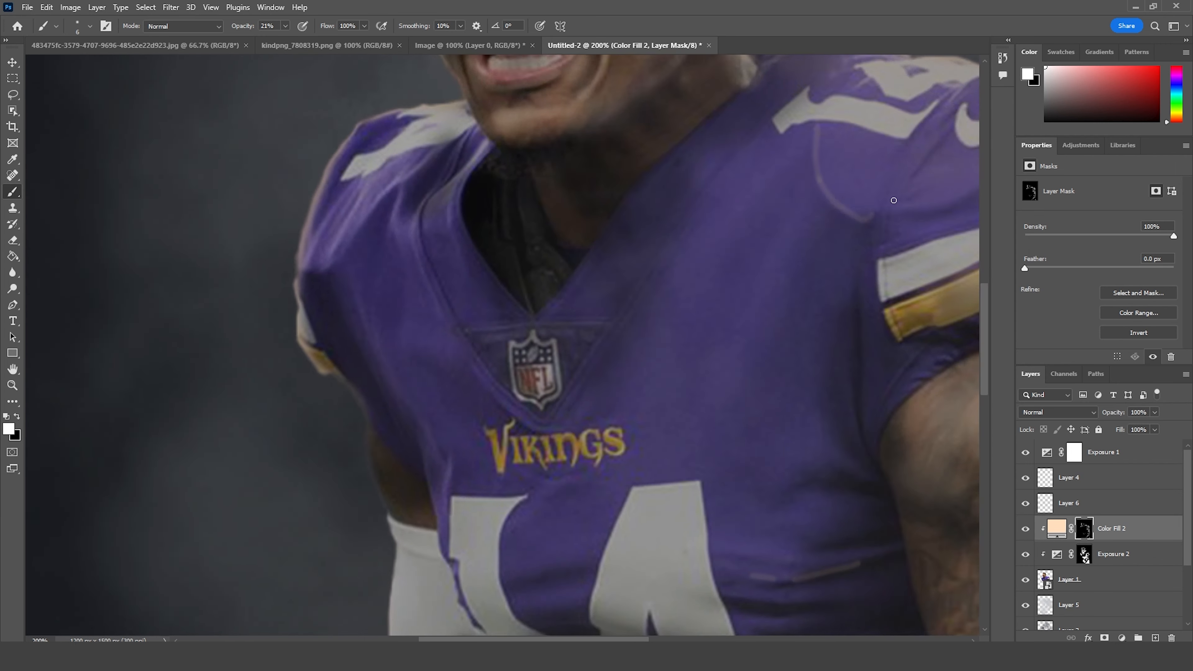
left_click_drag(894, 200, 745, 300)
left_click_drag(780, 223, 831, 181)
left_click_drag(820, 295, 742, 309)
left_click_drag(743, 308, 928, 244)
Step: Trace thin white highlights along the jersey's collar, chest panel seams and opposite shoulder on the fill mask
left_click_drag(365, 277, 397, 226)
left_click_drag(362, 303, 489, 178)
left_click_drag(351, 278, 380, 240)
mouse_move(347, 309)
left_mouse_down()
mouse_move(378, 302)
mouse_move(473, 491)
left_mouse_up()
left_click_drag(479, 501, 462, 396)
left_click_drag(434, 153, 472, 254)
left_click_drag(508, 297, 552, 341)
left_click_drag(591, 322, 497, 472)
left_click_drag(514, 447, 614, 311)
left_click_drag(640, 289, 699, 196)
left_click_drag(346, 312, 371, 432)
left_click_drag(246, 346, 232, 147)
Step: Paint thin highlights on the fabric folds beside the jersey number with a slightly larger white brush
key("bracketright")
mouse_move(719, 348)
left_mouse_down()
mouse_move(686, 375)
mouse_move(735, 417)
left_mouse_up()
left_click_drag(770, 485, 751, 357)
mouse_move(477, 320)
left_mouse_down()
mouse_move(414, 331)
mouse_move(488, 318)
left_mouse_up()
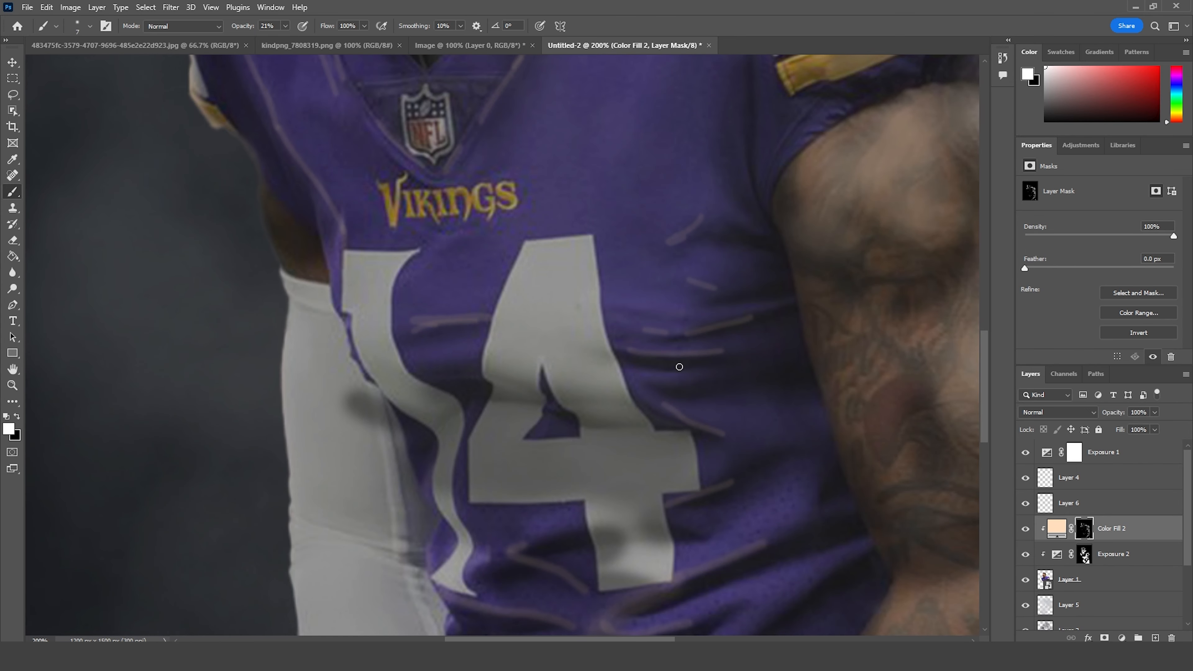
Step: Paint a broad soft highlight on the jersey between the number and the tattooed arm with a much larger white brush
key("bracketright")
key("bracketright")
key("bracketright")
key("bracketright")
key("bracketright")
key("bracketright")
key("bracketright")
key("bracketright")
key("bracketright")
key("bracketright")
left_click(16, 416)
left_click(285, 26)
left_click_drag(279, 43, 268, 43)
left_click(17, 417)
left_click(285, 26)
left_click_drag(281, 43, 295, 42)
left_click_drag(731, 480, 758, 422)
Step: Broaden the fold highlights around and below the jersey number with a smaller white brush
key("bracketleft")
key("bracketleft")
key("bracketleft")
left_click_drag(673, 499, 716, 485)
left_click_drag(516, 551, 572, 518)
key("bracketleft")
left_click_drag(660, 329, 705, 318)
mouse_move(474, 320)
left_mouse_down()
mouse_move(442, 322)
mouse_move(412, 357)
left_mouse_up()
Step: Soften the fold highlight beside the jersey number by painting black on the fill mask at 25% opacity
left_click(17, 417)
left_click(285, 26)
left_click_drag(281, 42, 283, 43)
left_click_drag(428, 310, 477, 321)
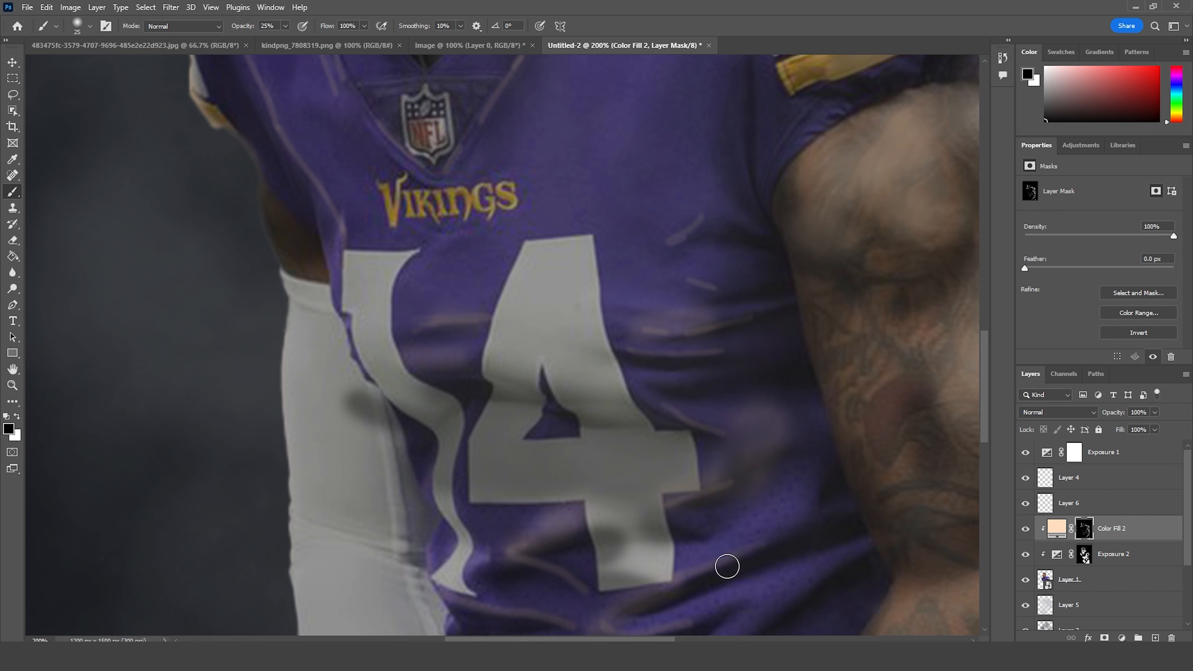
scroll(486, 402, "down", 4)
key("x")
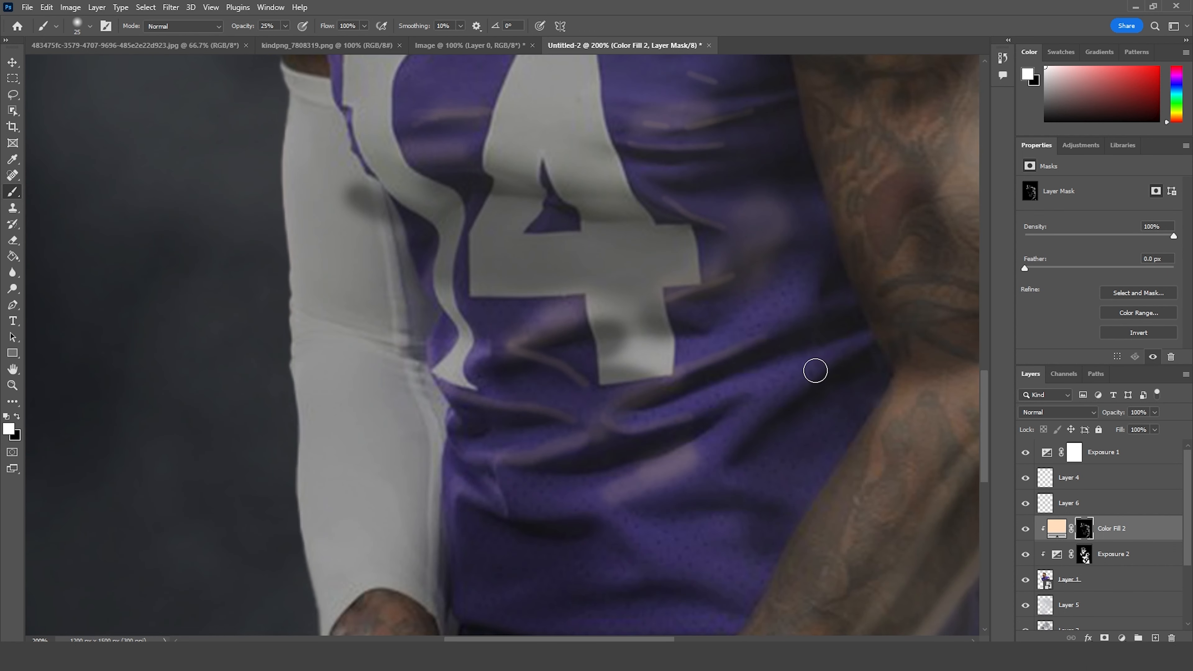
Step: Set the brush to black with a 70 px tip and 10% opacity
key("ctrl+minus")
key("ctrl+minus")
key("ctrl+plus")
key("bracketright")
key("bracketright")
key("1")
left_click(17, 418)
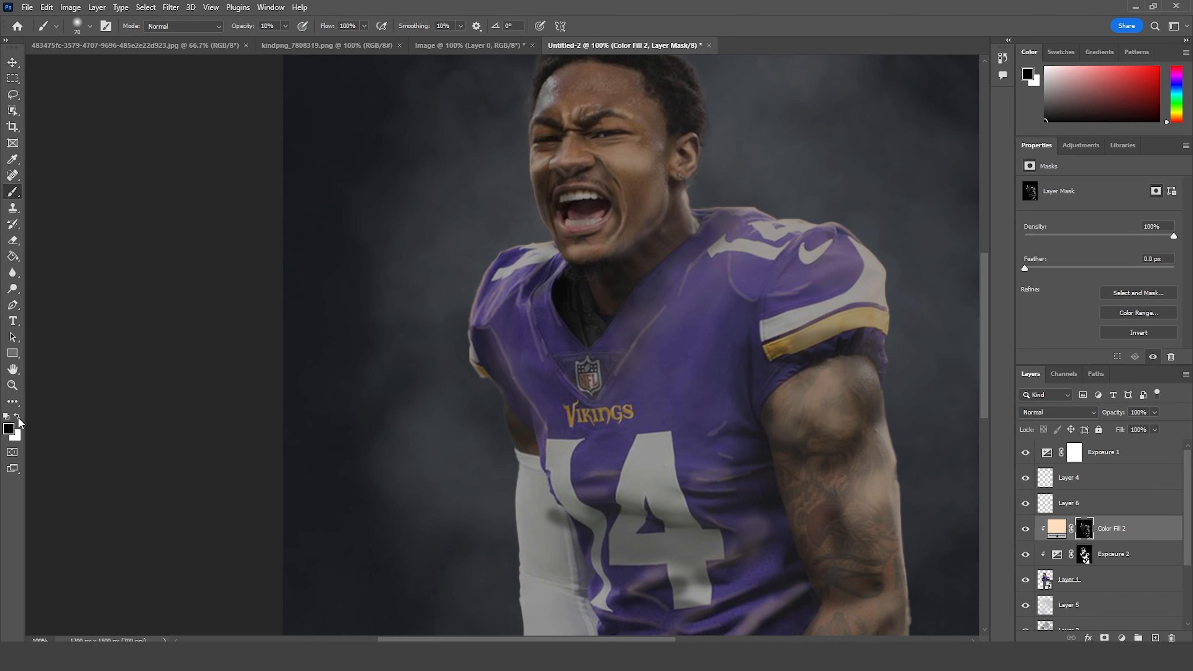
Step: Set the Color Fill 2 layer's blend mode to Screen
left_click(1058, 412)
left_click(1039, 441)
key("ctrl+minus")
key("ctrl+minus")
key("ctrl+plus")
key("ctrl+plus")
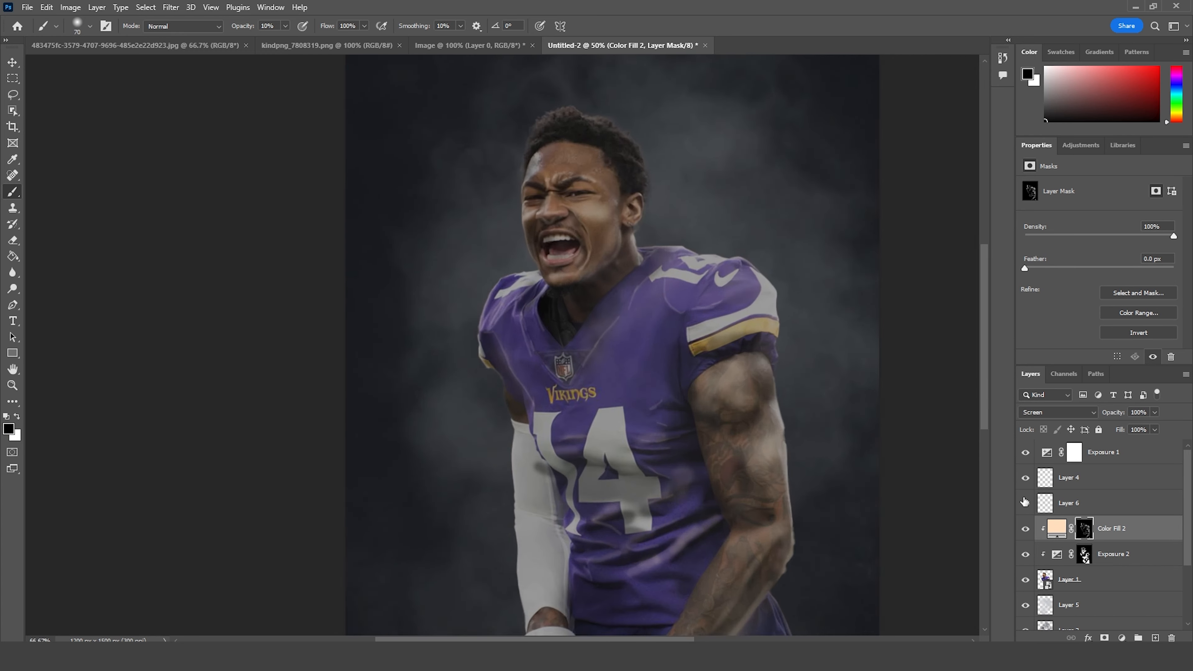
Step: Soften the forehead highlight on the fill mask with the 70 px black brush at 10% opacity
key("x")
key("bracketright")
key("bracketright")
left_click(16, 418)
key("bracketleft")
key("bracketleft")
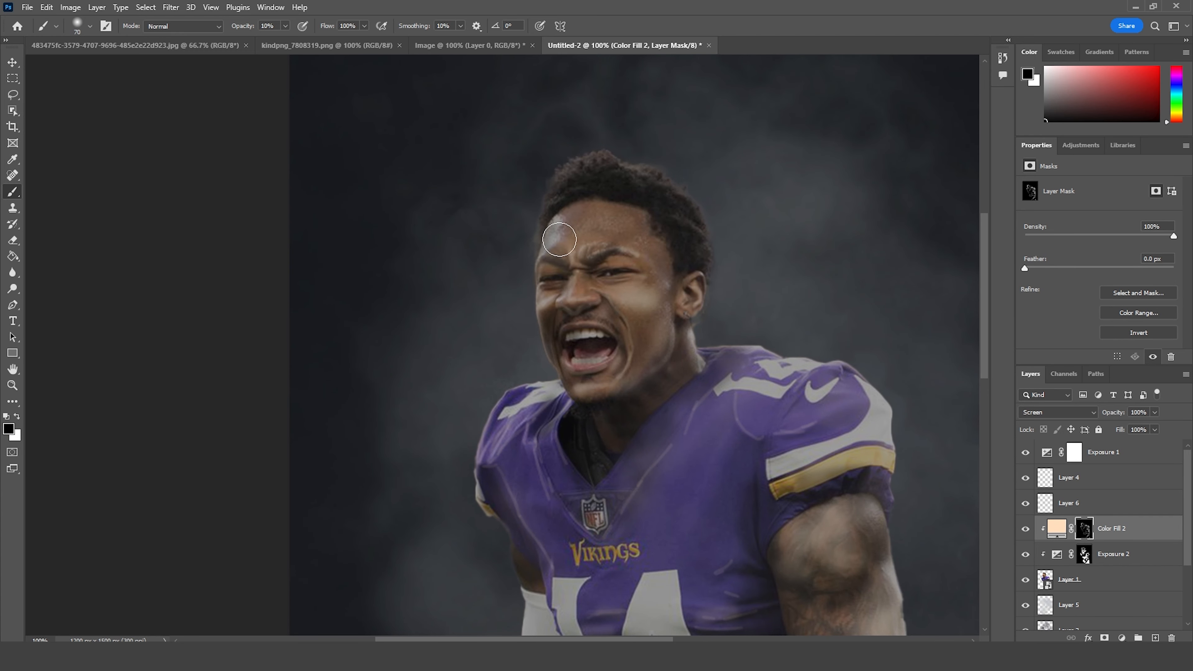
Step: Touch up the rim light along the player's outer edges with a 15 px white brush at 100% opacity
key("x")
key("bracketleft")
key("bracketleft")
key("bracketleft")
key("bracketleft")
key("bracketleft")
key("0")
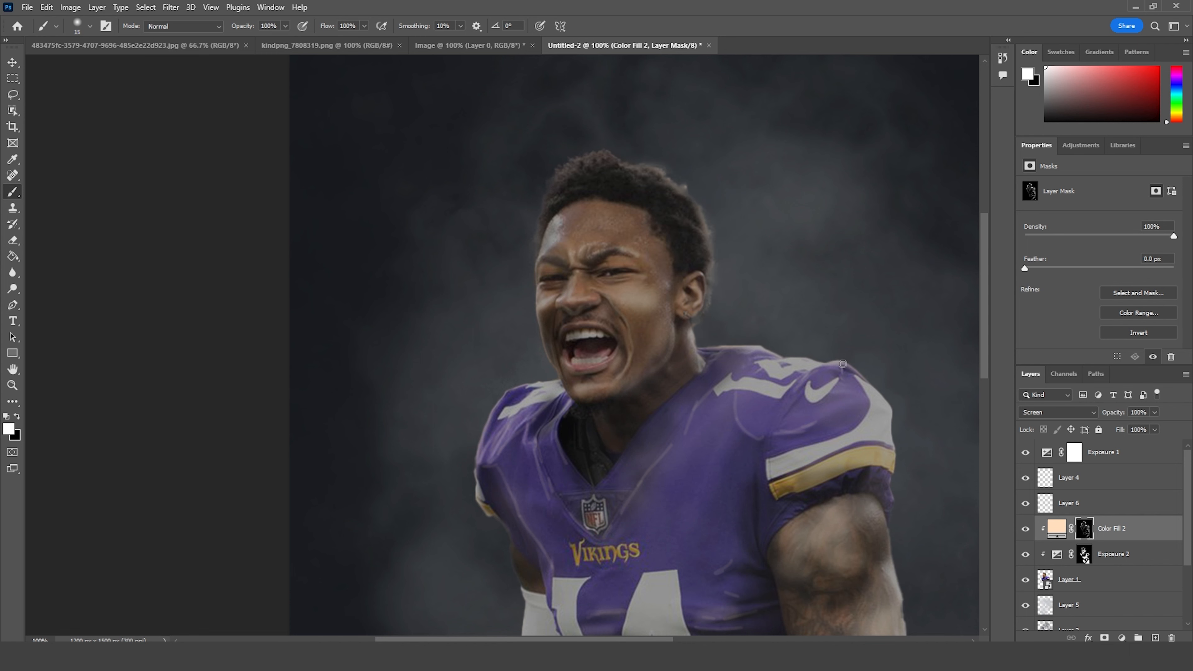
scroll(830, 360, "down", 10)
scroll(831, 360, "right", 4)
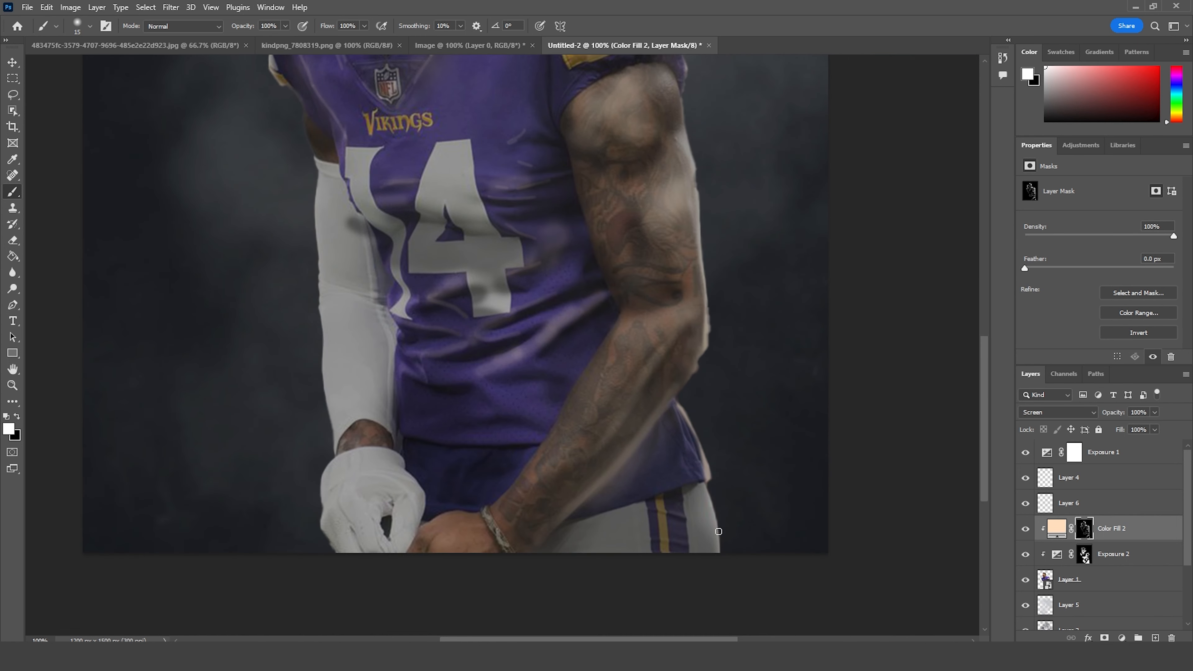
scroll(715, 503, "up", 5)
scroll(715, 502, "left", 4)
scroll(717, 192, "up", 2)
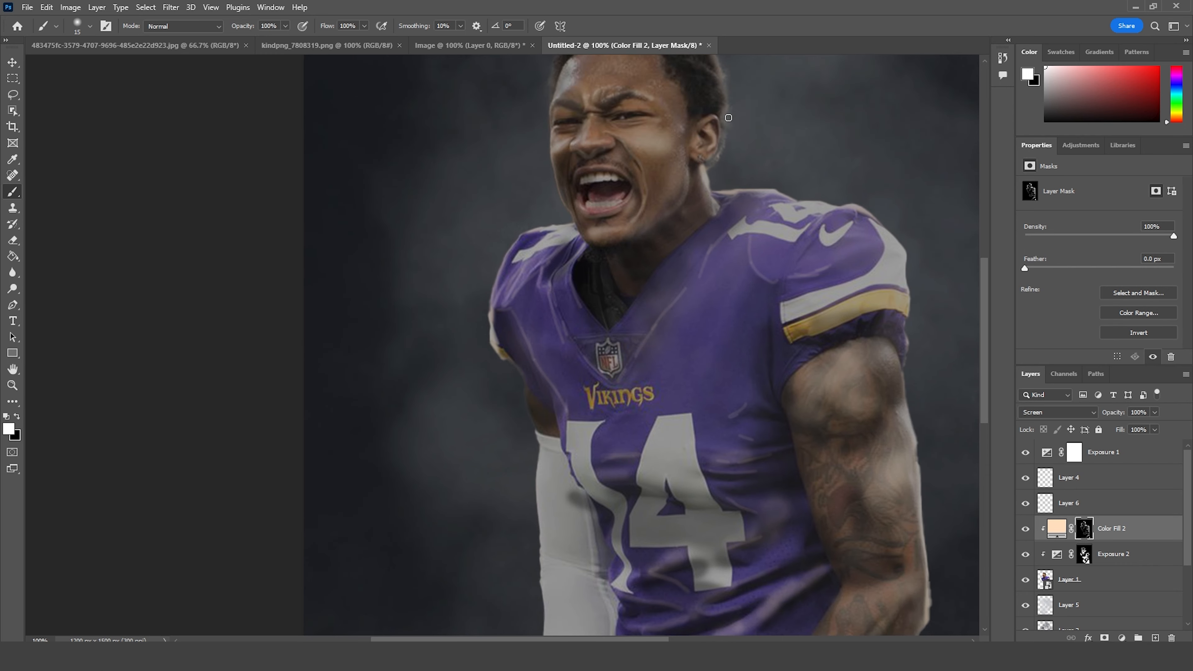
scroll(728, 137, "up", 2)
Step: Add soft highlights to the lower jersey folds with a white brush at 16% opacity
scroll(761, 137, "down", 8)
scroll(658, 235, "right", 1)
key("1")
key("6")
key("x")
key("x")
left_click_drag(557, 152, 560, 145)
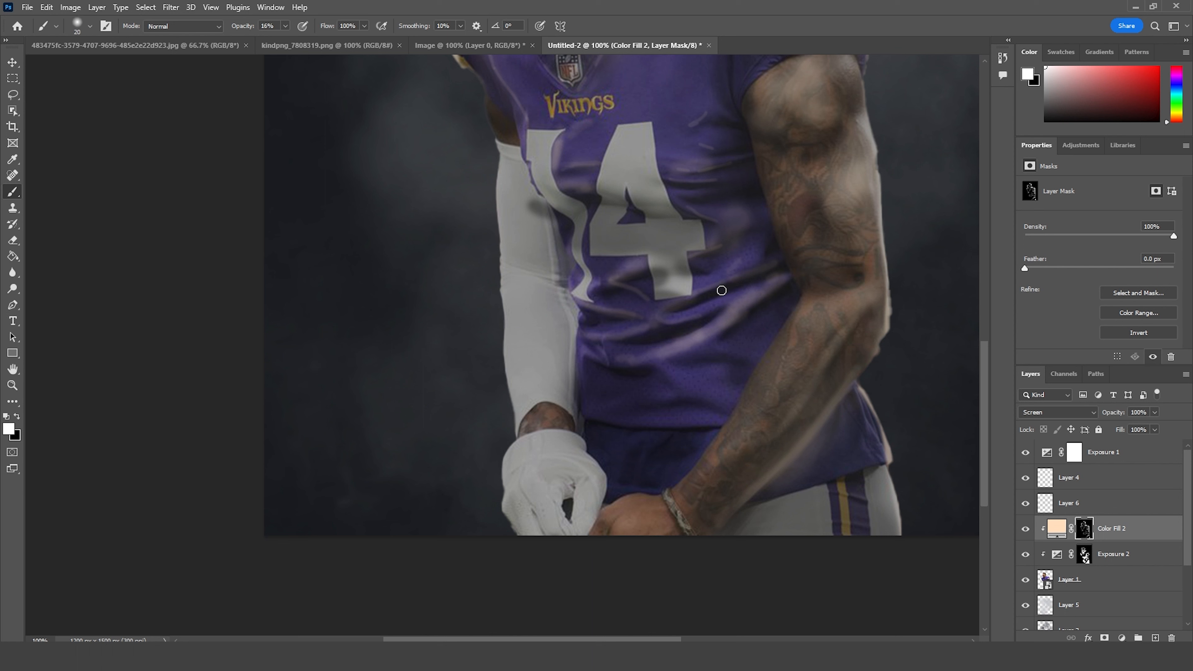
mouse_move(677, 276)
left_mouse_down()
mouse_move(745, 264)
mouse_move(747, 216)
mouse_move(735, 226)
mouse_move(808, 248)
left_mouse_up()
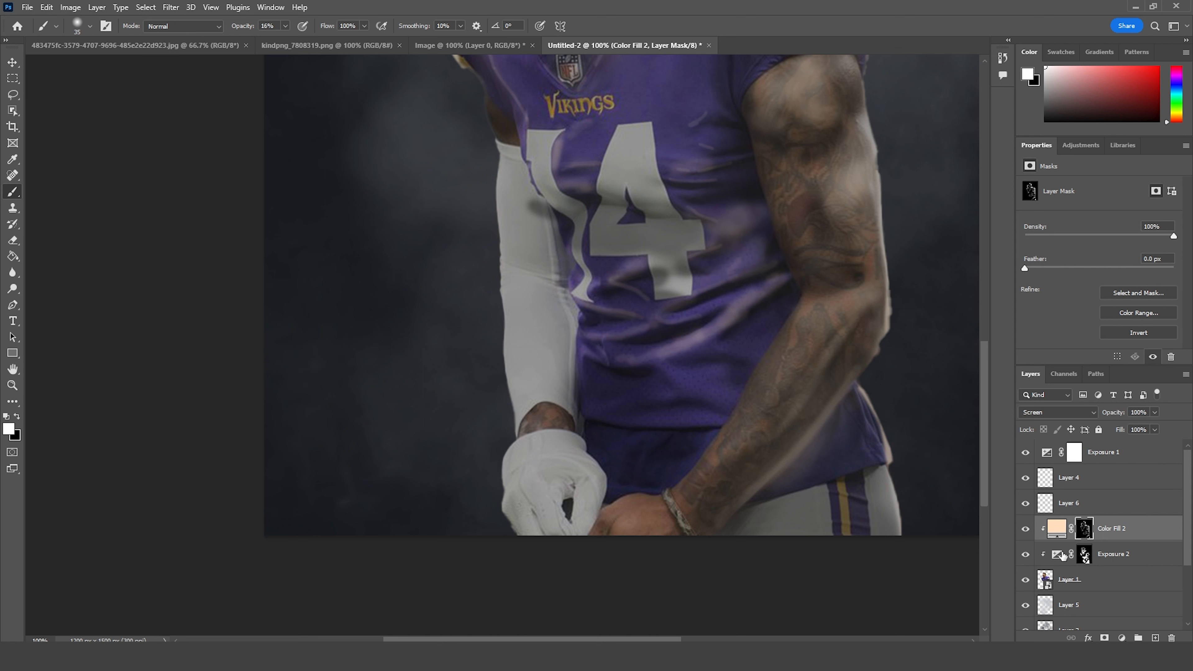
Step: Add a white solid color fill layer above Color Fill 2
left_click(1078, 554)
left_click(1058, 531)
left_click(1123, 638)
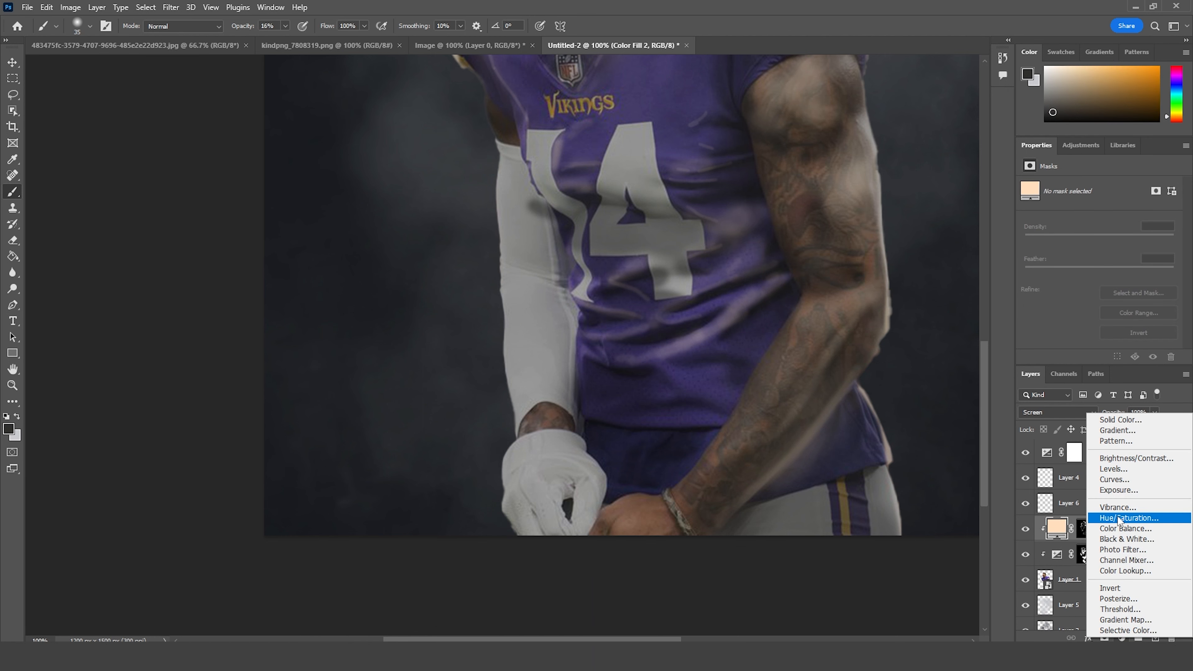
left_click(1121, 420)
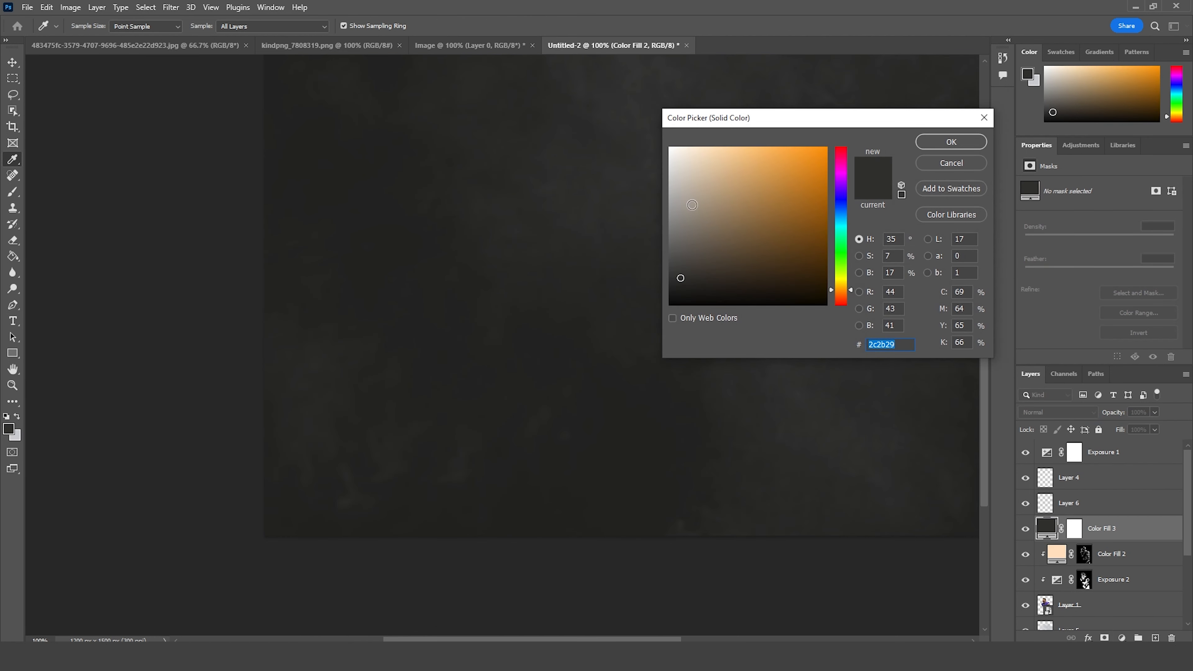
left_click(684, 180)
left_click(951, 141)
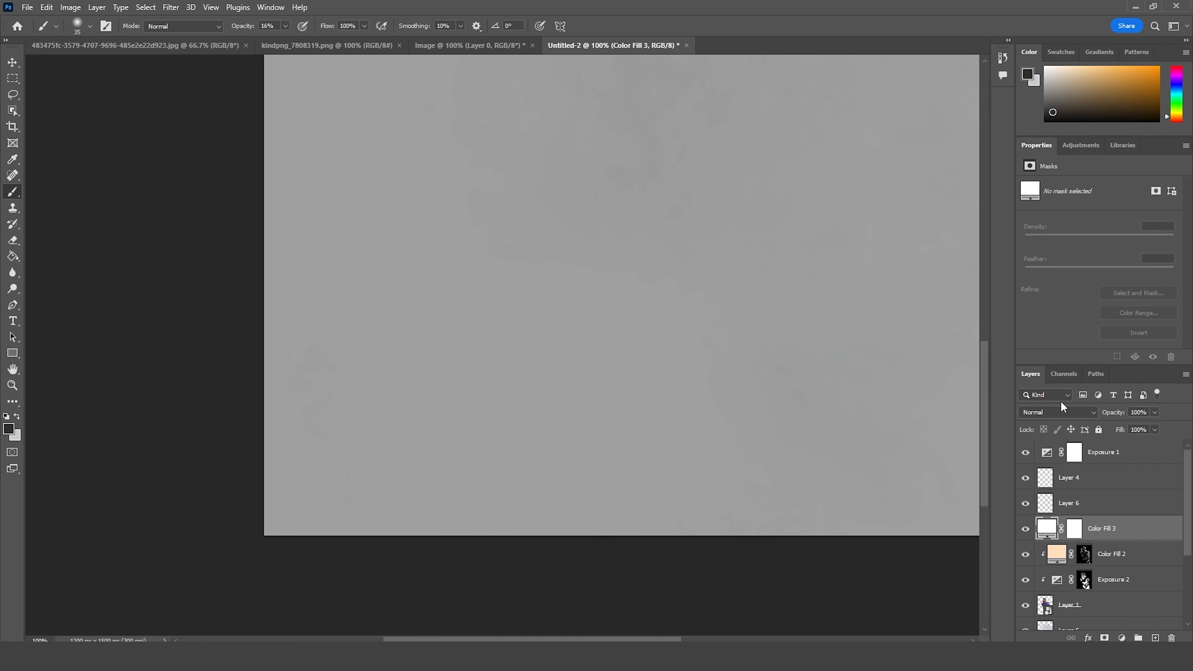
Step: Clip the white fill layer to the player and invert its mask to black
left_click(1054, 541, "alt")
left_click(1085, 532)
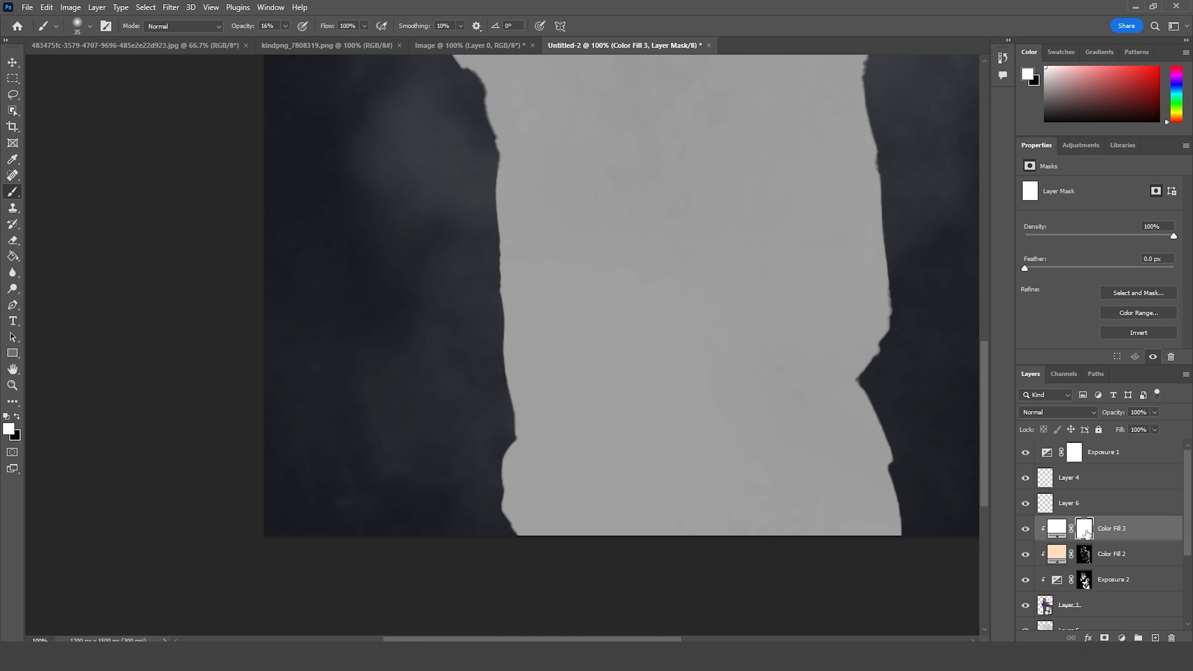
key("ctrl+i")
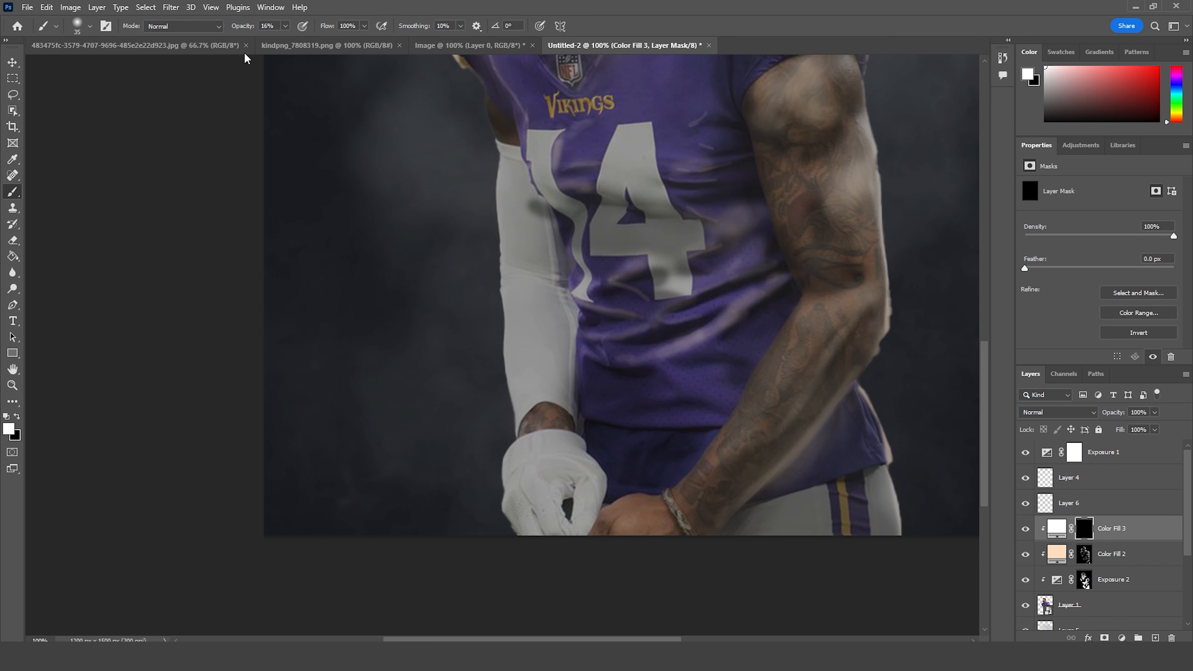
Step: Paint white rim light along the shoulder and head edges on the Color Fill 3 mask at 100% brush opacity
left_click(285, 26)
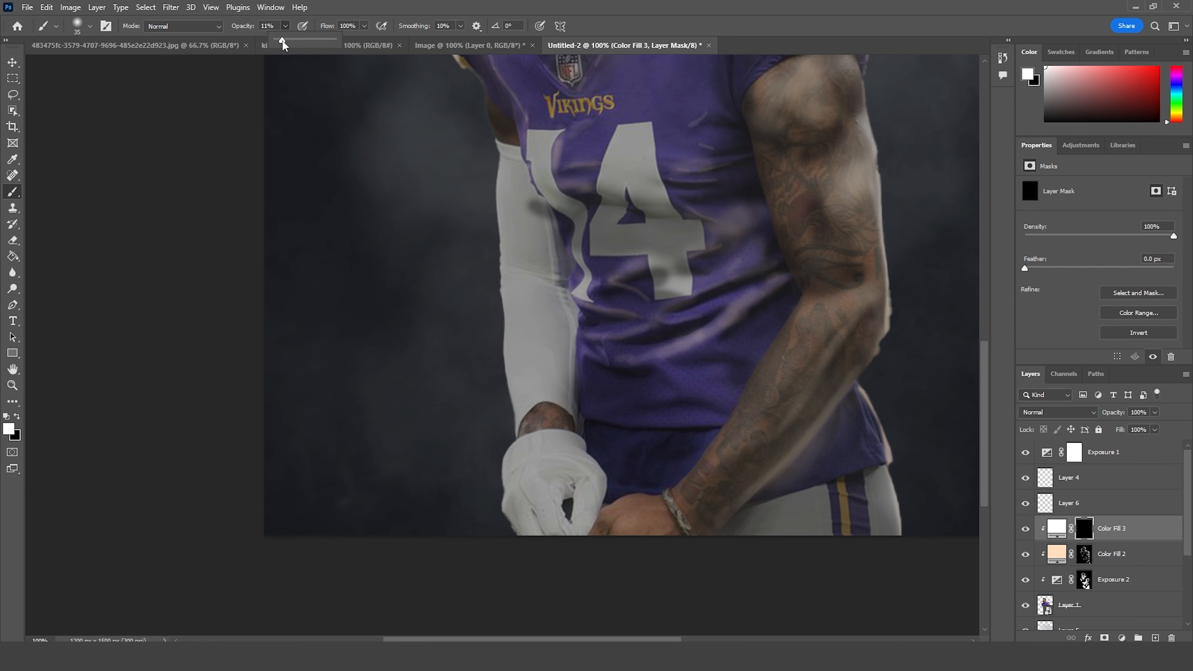
left_click_drag(282, 40, 333, 40)
left_click_drag(844, 212, 732, 453)
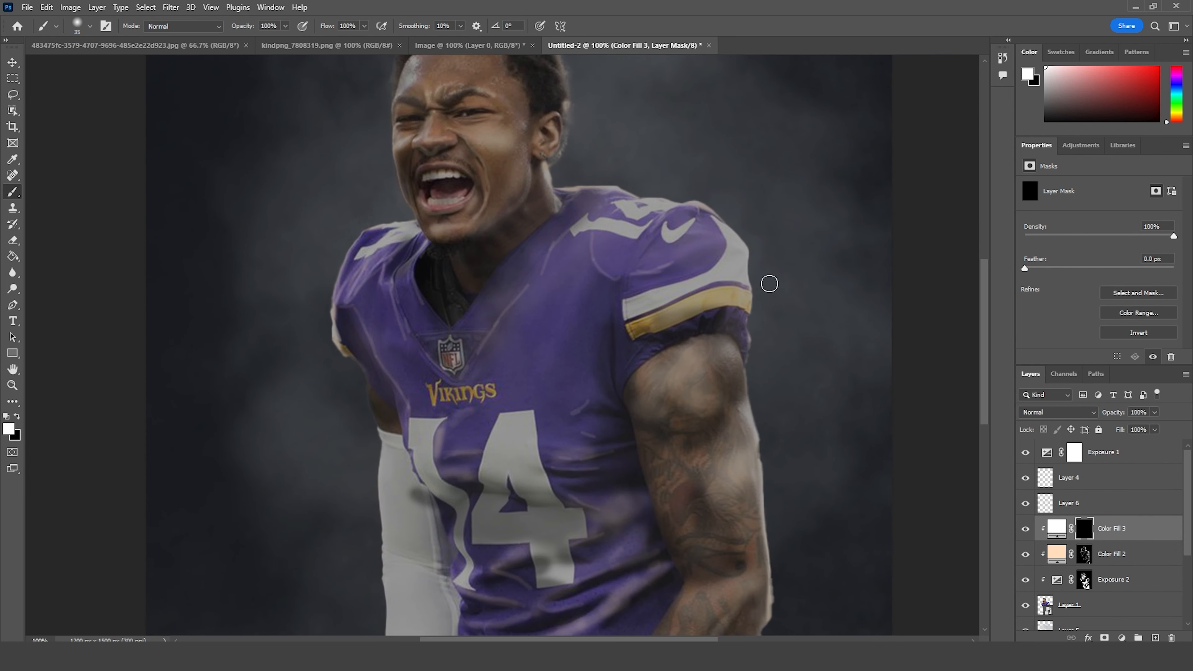
left_click(18, 417)
left_click(17, 417)
left_click_drag(568, 187, 656, 191)
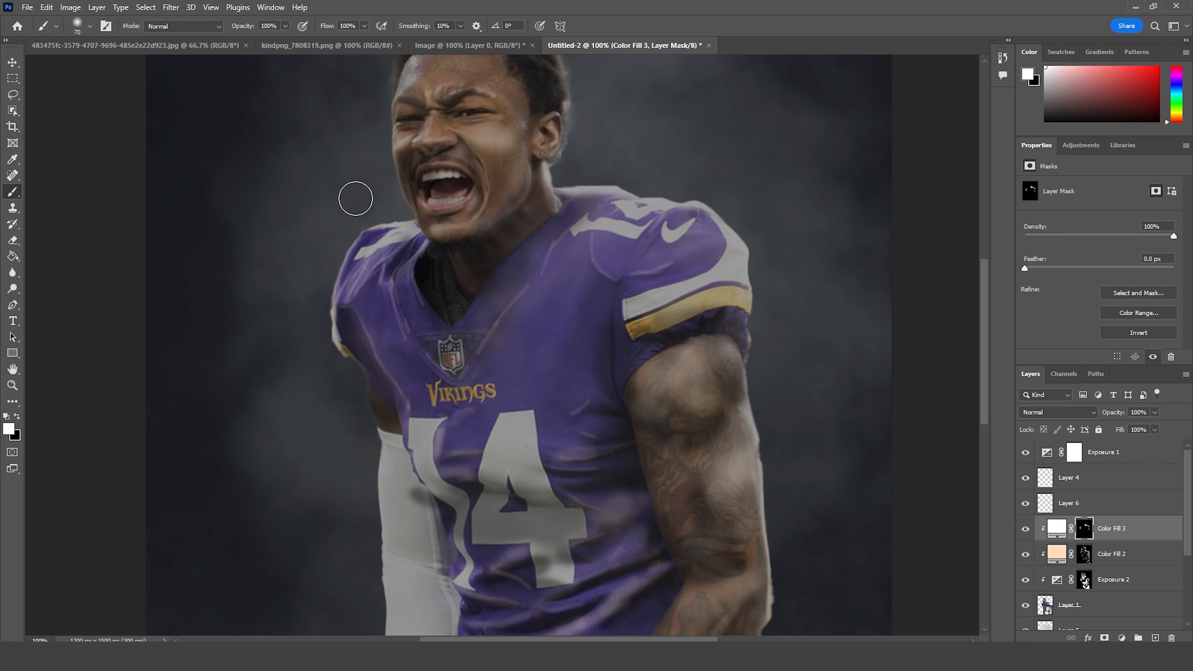
left_click_drag(354, 156, 437, 258)
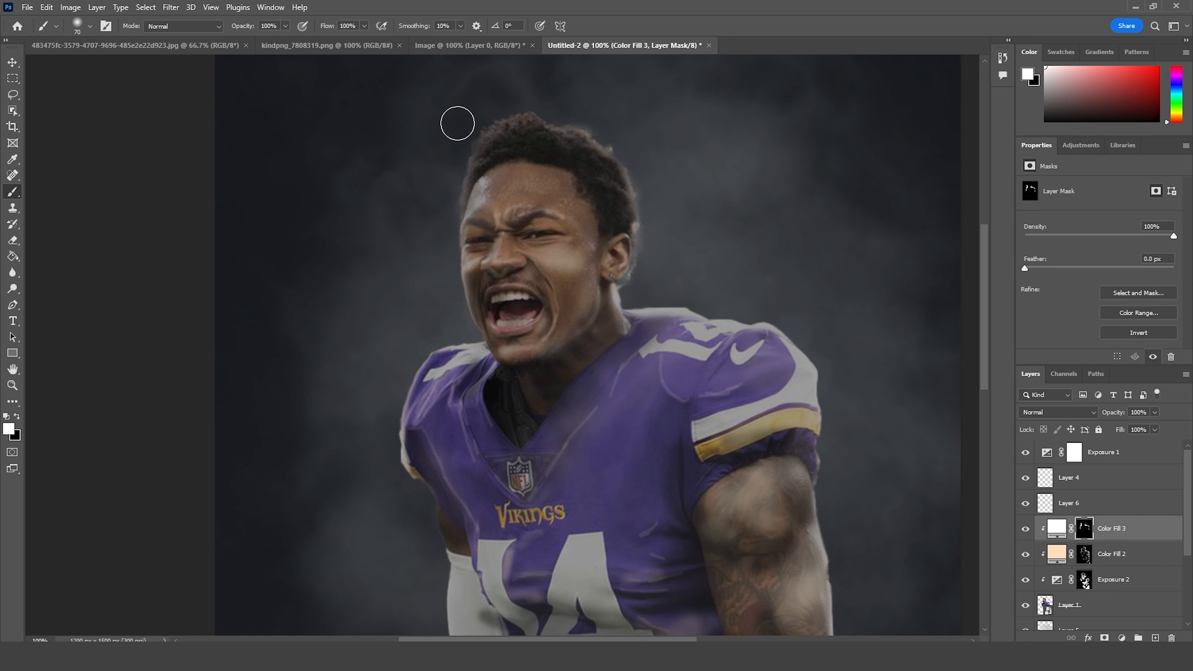
left_click_drag(475, 117, 453, 155)
key("ctrl+minus")
key("ctrl+minus")
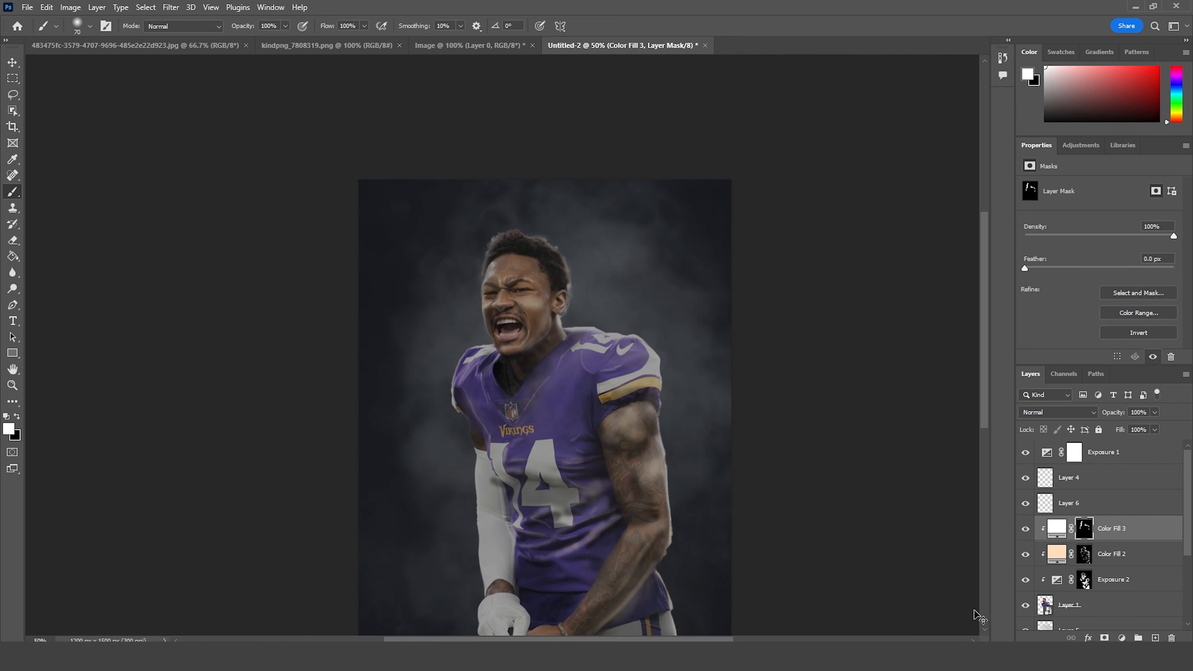
key("ctrl+plus")
left_click(1028, 530)
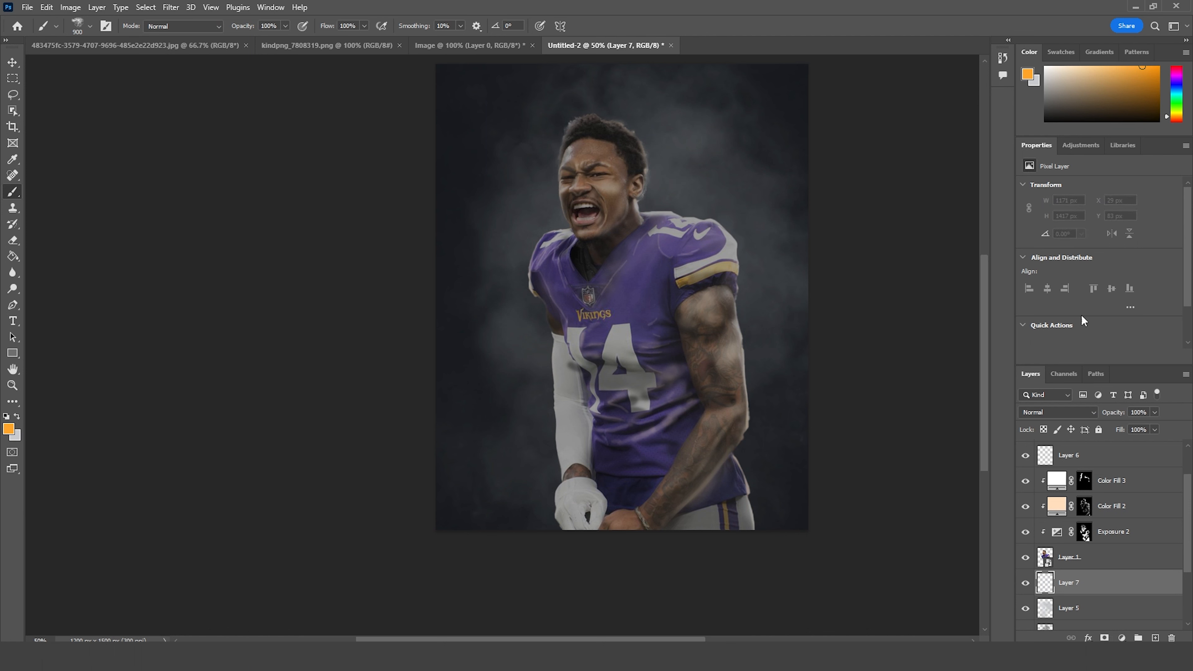
Step: Set Layer 7's blend mode to Screen and choose a light orange foreground color
left_click(1078, 415)
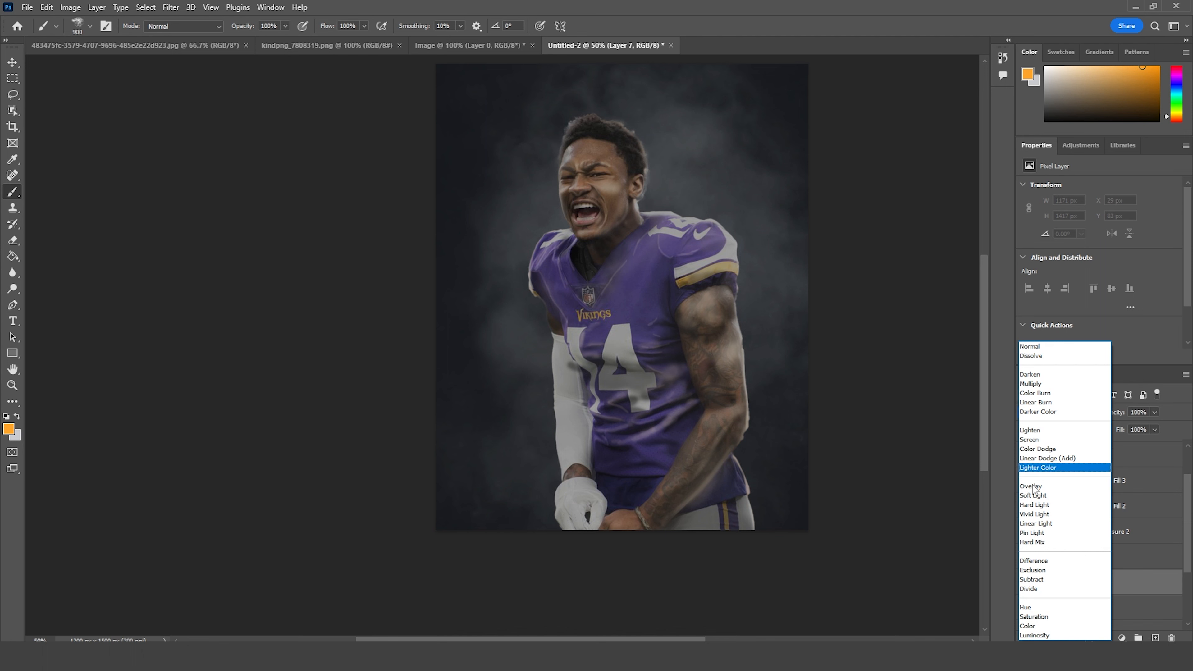
left_click(1029, 439)
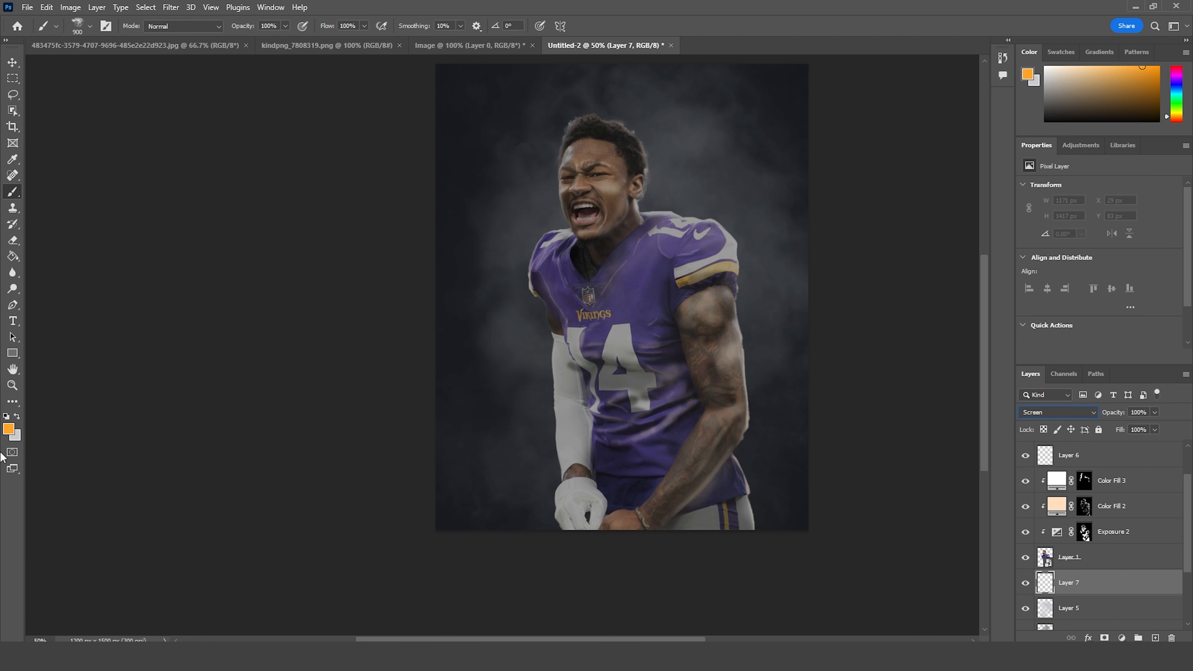
left_click(8, 432)
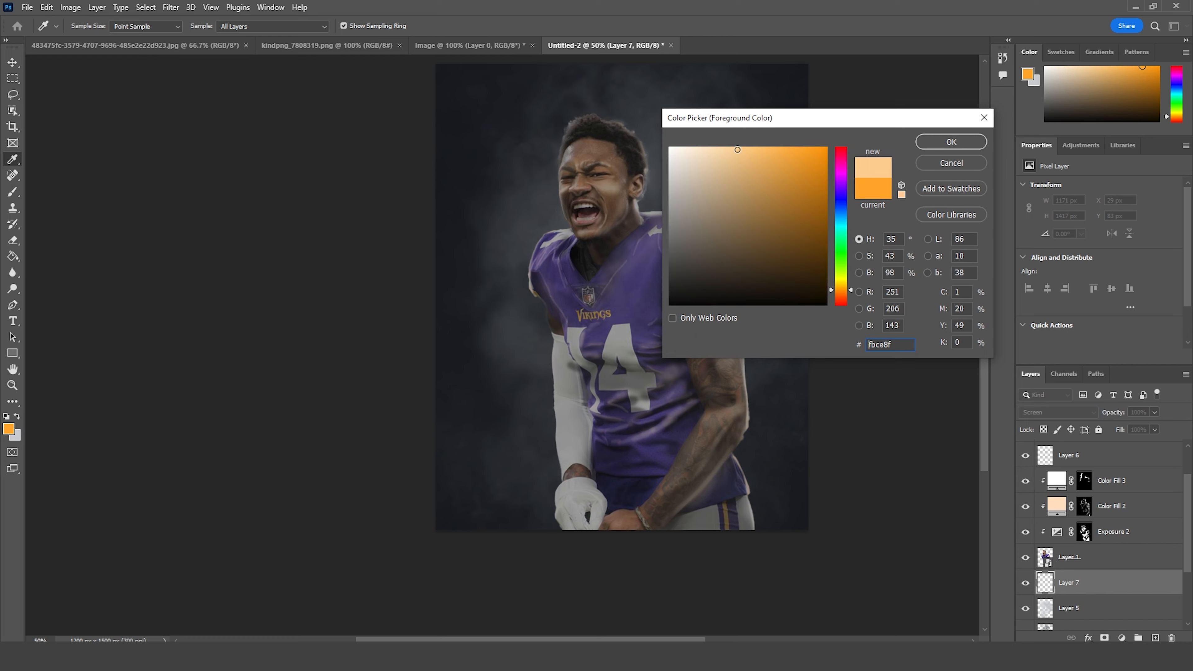
left_click(951, 142)
Step: Stamp light orange smoke behind the player's head, shoulders and sleeved arm on Layer 7 with the 900 px smoke brush
key("b")
left_click(752, 221)
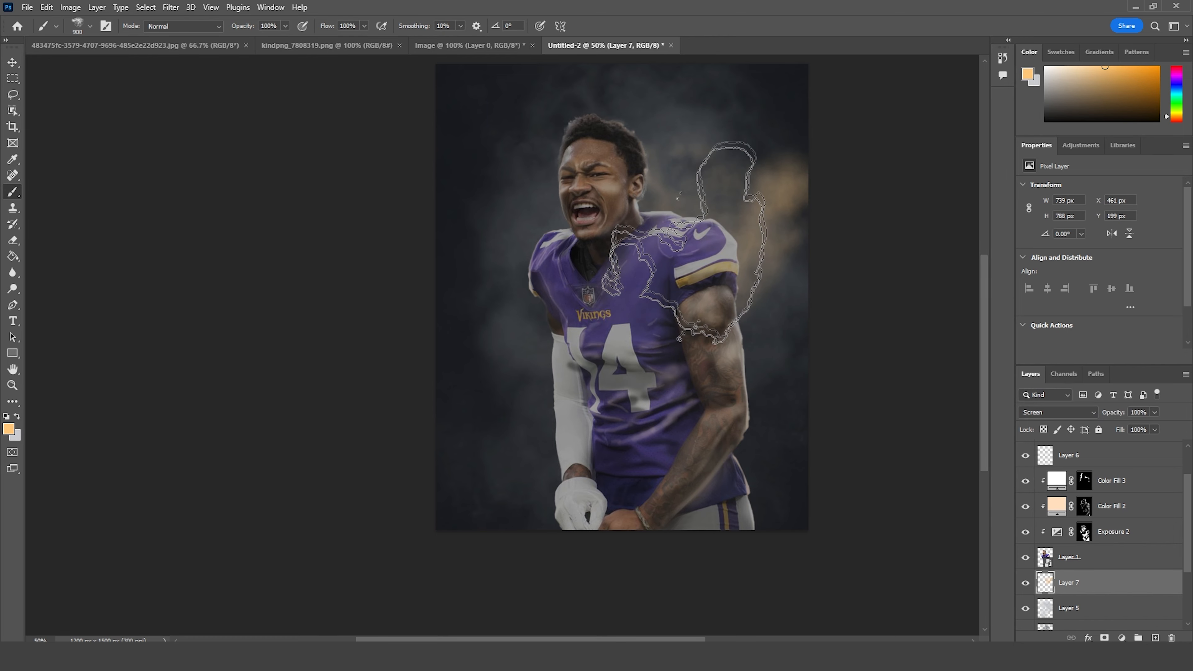
left_click(531, 306)
left_click(703, 267)
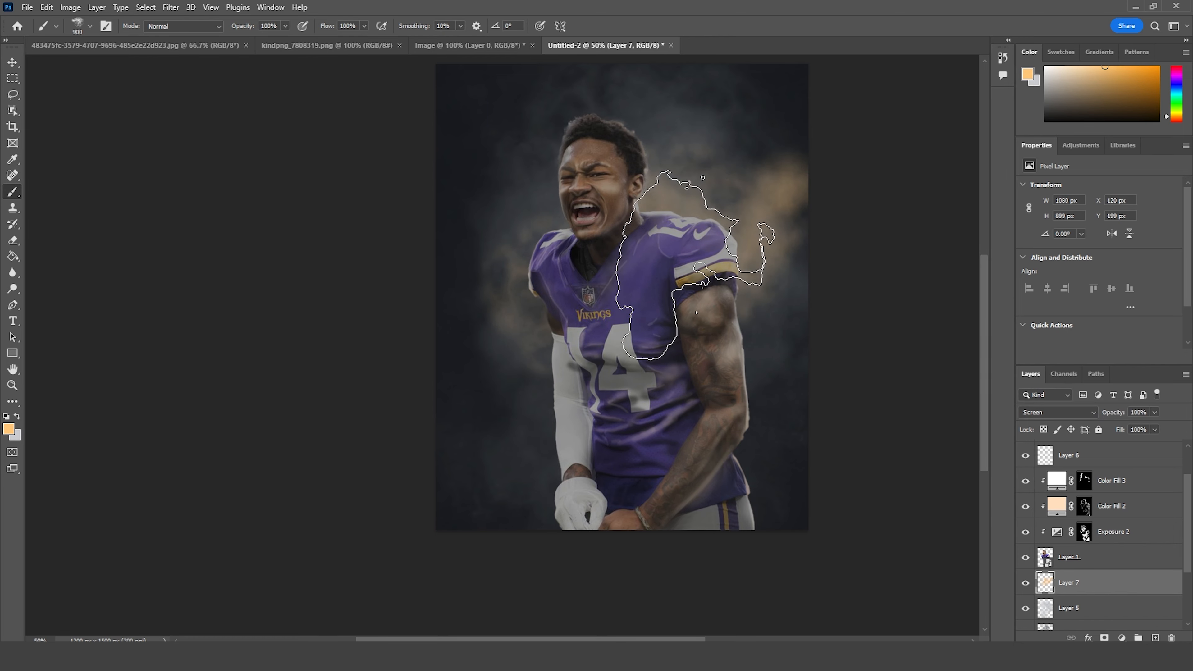
left_click(611, 246)
left_click(593, 305)
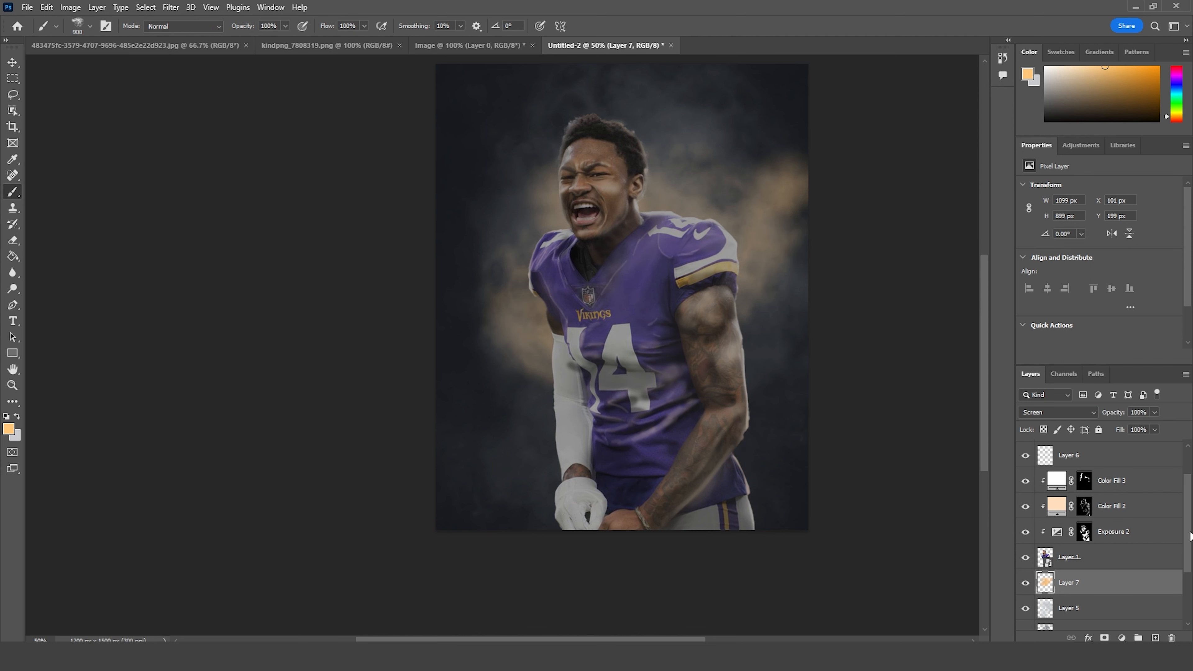
Step: Stamp light orange smoke over the tattooed arm on a new Screen-mode layer above Layer 4, undoing an extra lower-corner stamp
scroll(1183, 493, "up", 2)
left_click(1059, 473)
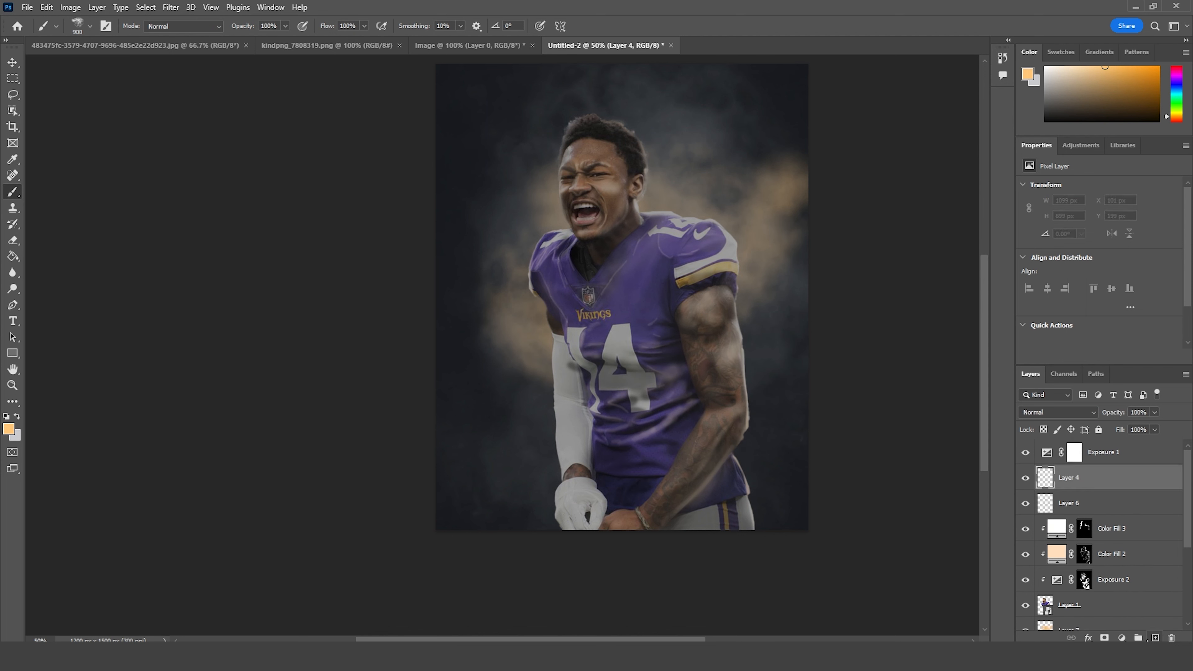
left_click(1155, 637)
left_click(761, 350)
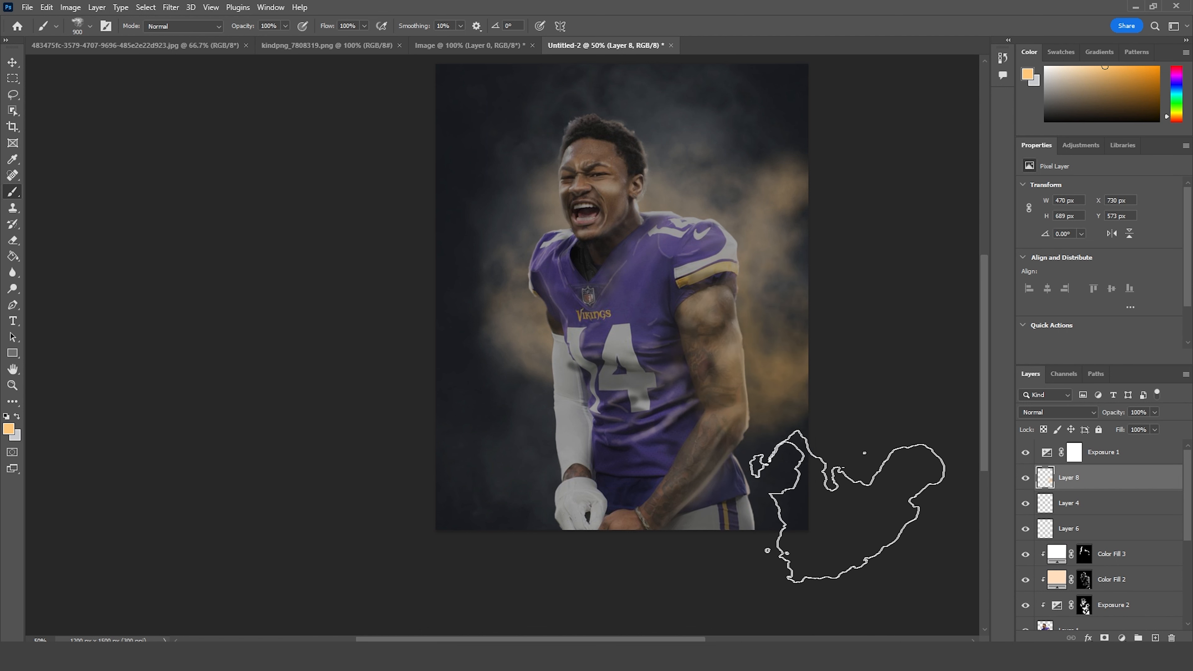
left_click(1055, 414)
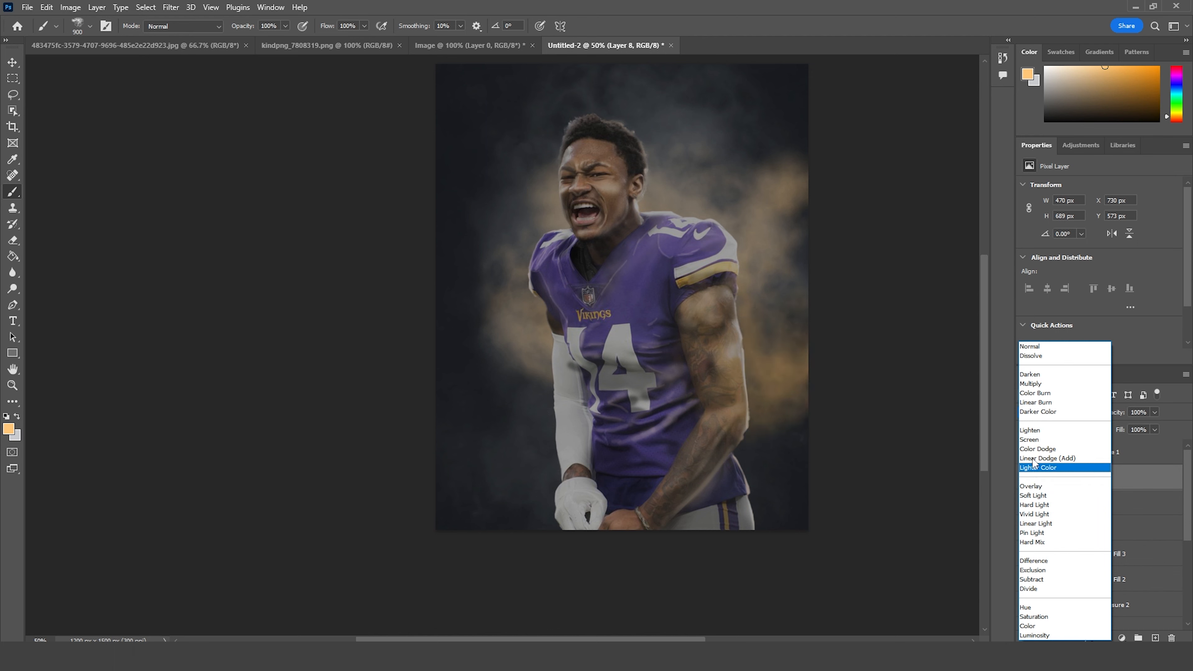
left_click(1031, 439)
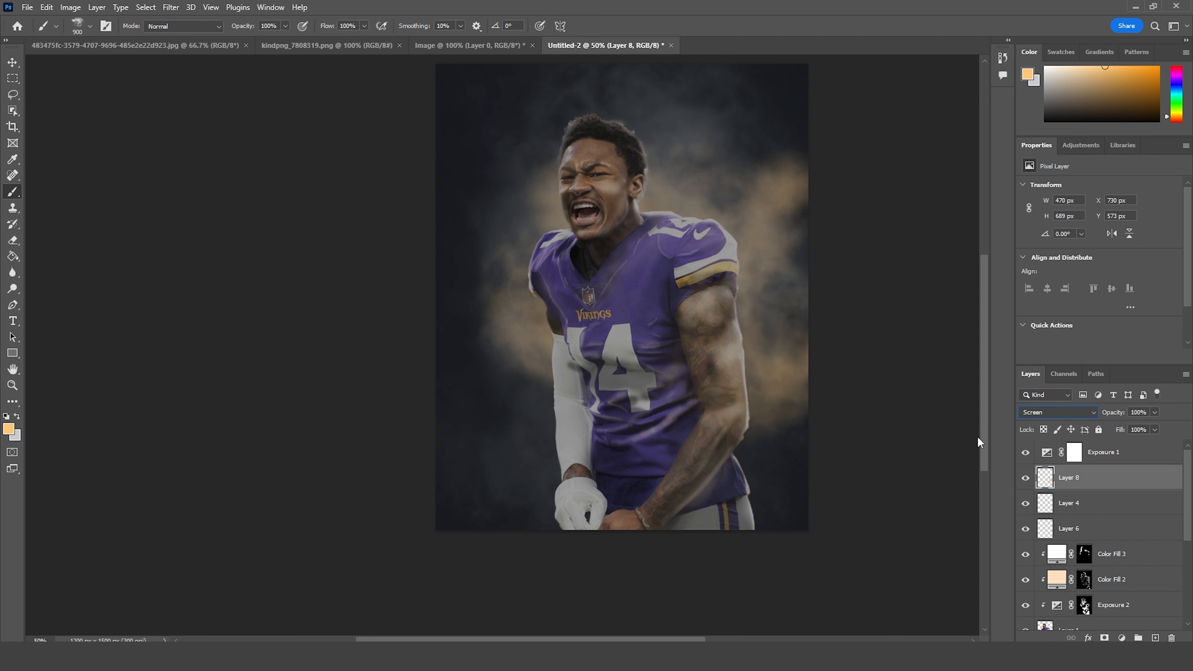
left_click(460, 497)
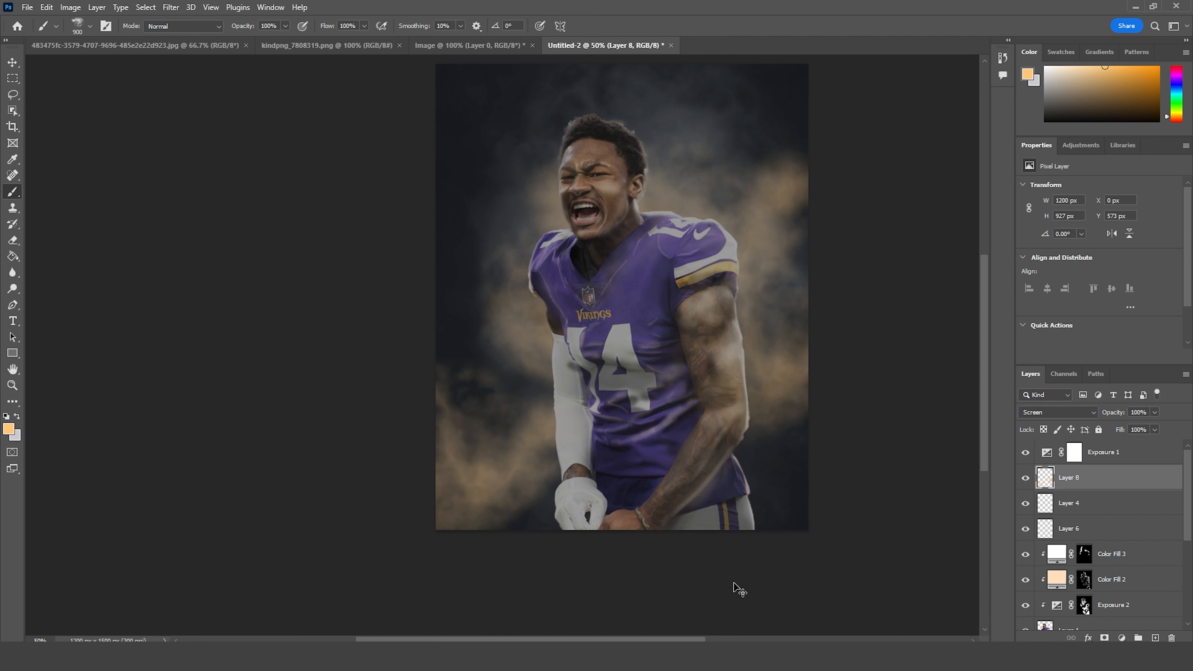
key("ctrl+z")
Step: Choose the pale cream foreground color ffefd8 and stamp smoke along the poster's bottom edge on Layer 8
left_click(8, 431)
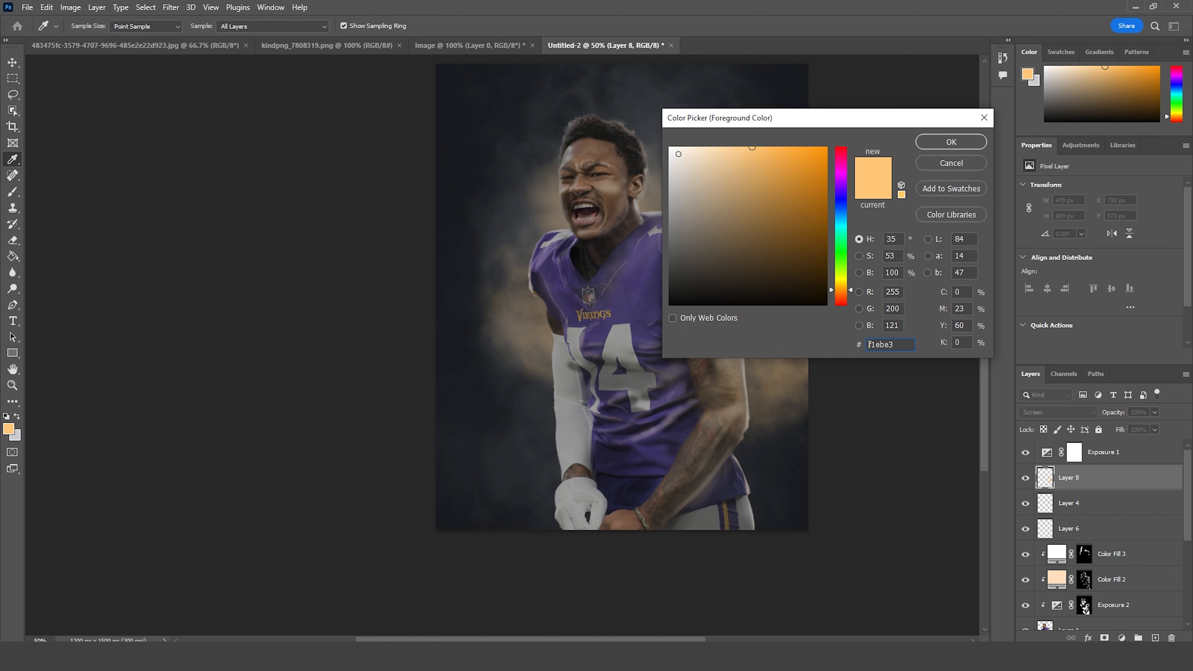
left_click(938, 148)
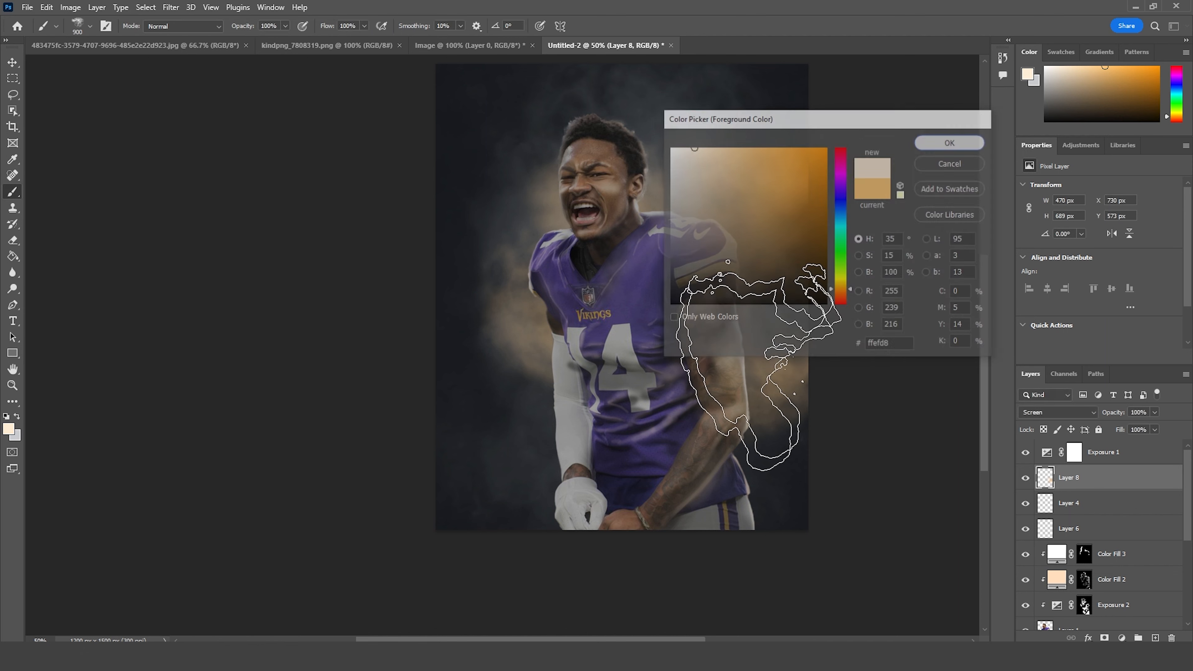
mouse_move(710, 628)
left_mouse_down()
mouse_move(592, 533)
mouse_move(735, 459)
mouse_move(722, 552)
mouse_move(564, 477)
mouse_move(435, 588)
mouse_move(533, 613)
left_mouse_up()
Step: Add a new layer above Layer 7 and stamp light orange smoke behind the player's head, back and arm
left_click_drag(1187, 531, 1187, 589)
left_click(1068, 499)
left_click(1155, 637)
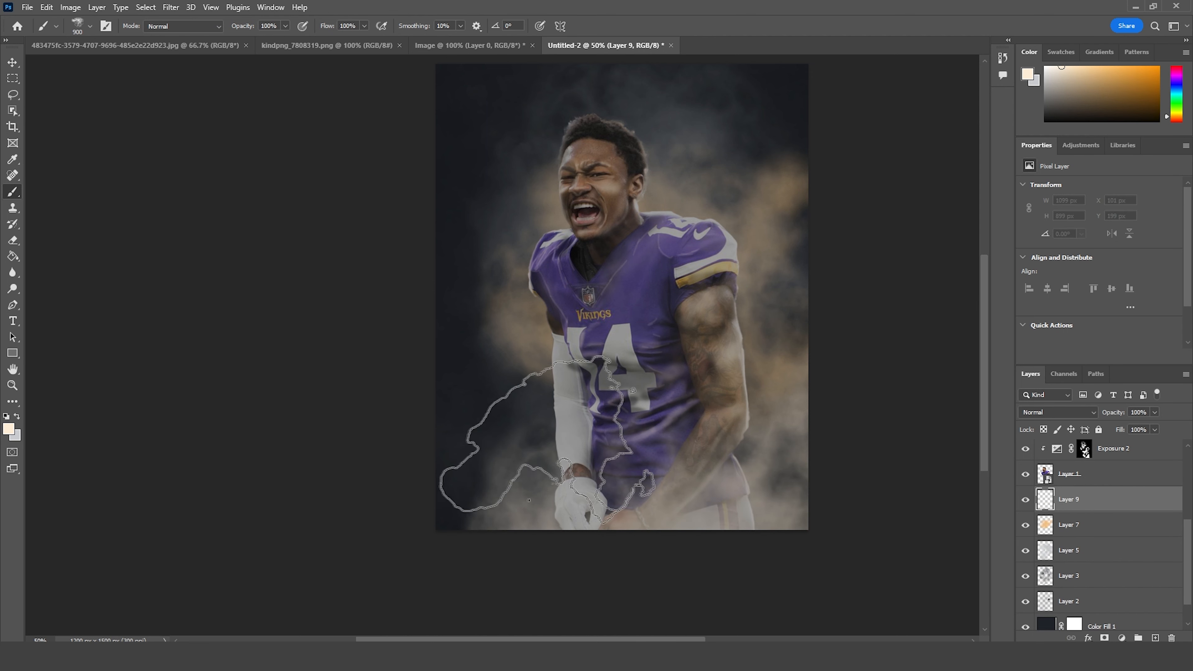
left_click(9, 428)
left_click(717, 150)
left_click(951, 141)
left_click(649, 155)
left_click(517, 423)
left_click_drag(709, 387, 681, 487)
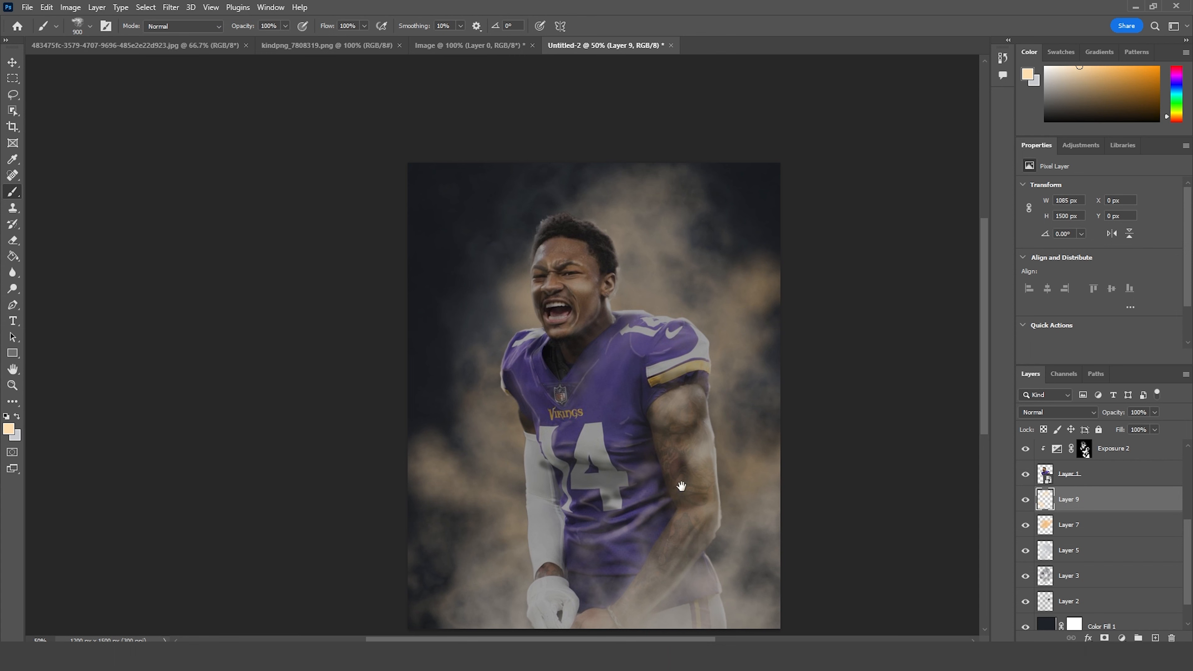
Step: Add a Color Lookup adjustment above Exposure 1 and load windymoodlut 2020.cube as its 3D LUT
scroll(1174, 517, "up", 3)
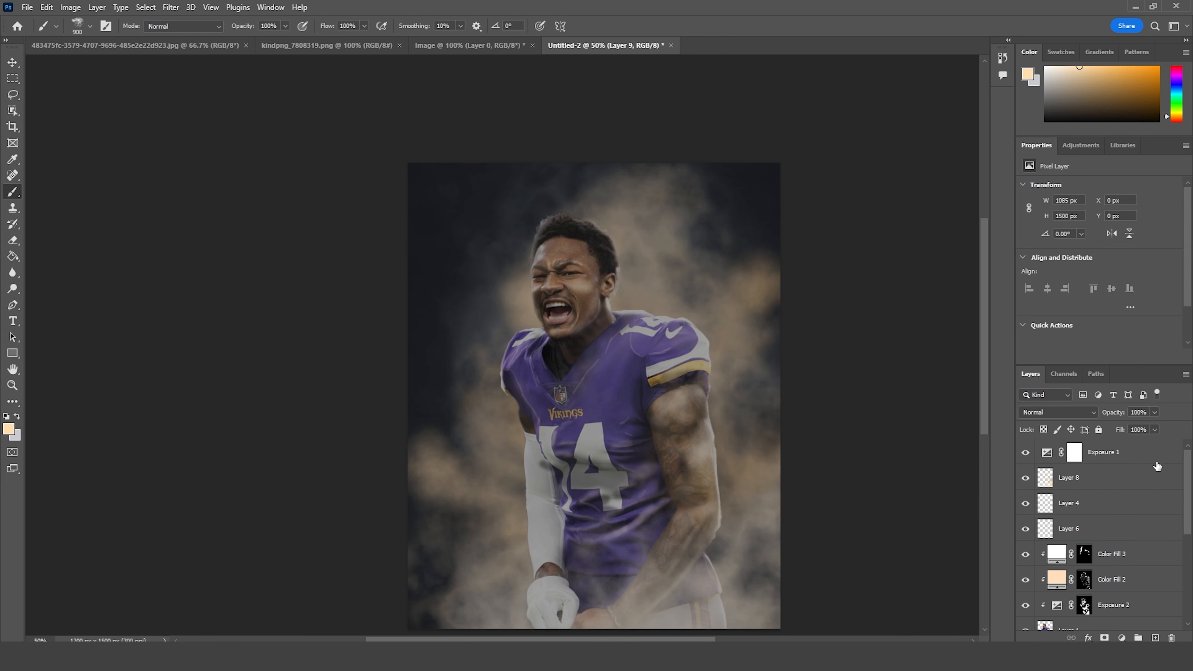
left_click(1046, 460)
left_click(1122, 638)
left_click(1128, 574)
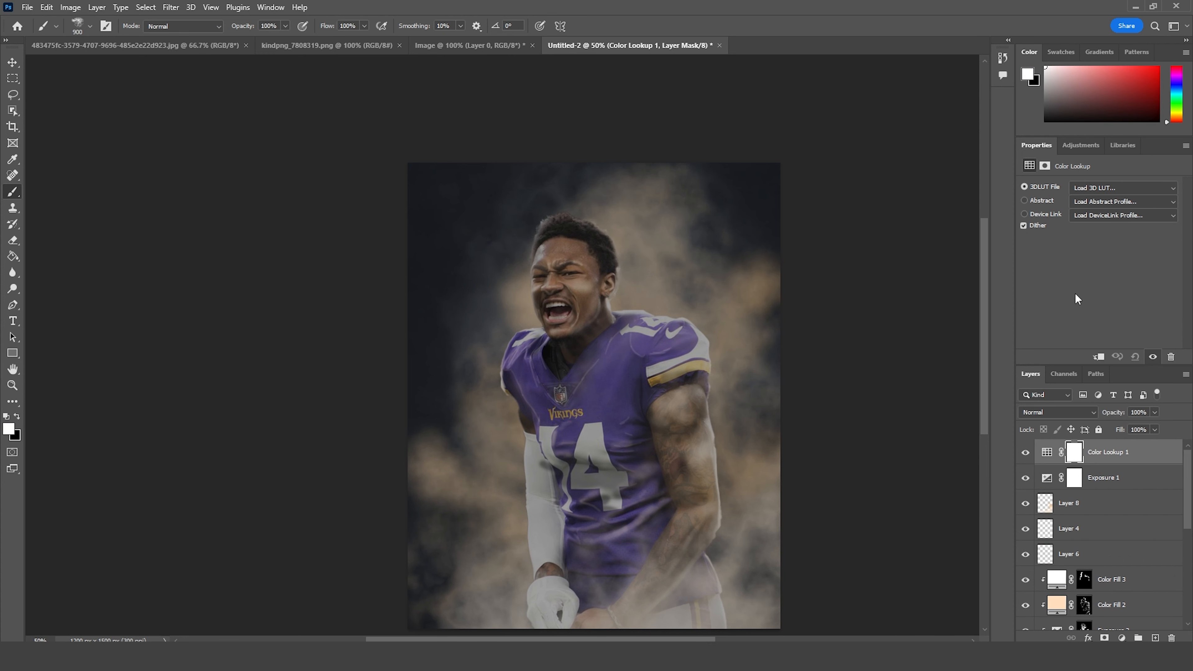
left_click(1089, 193)
left_click(1090, 207)
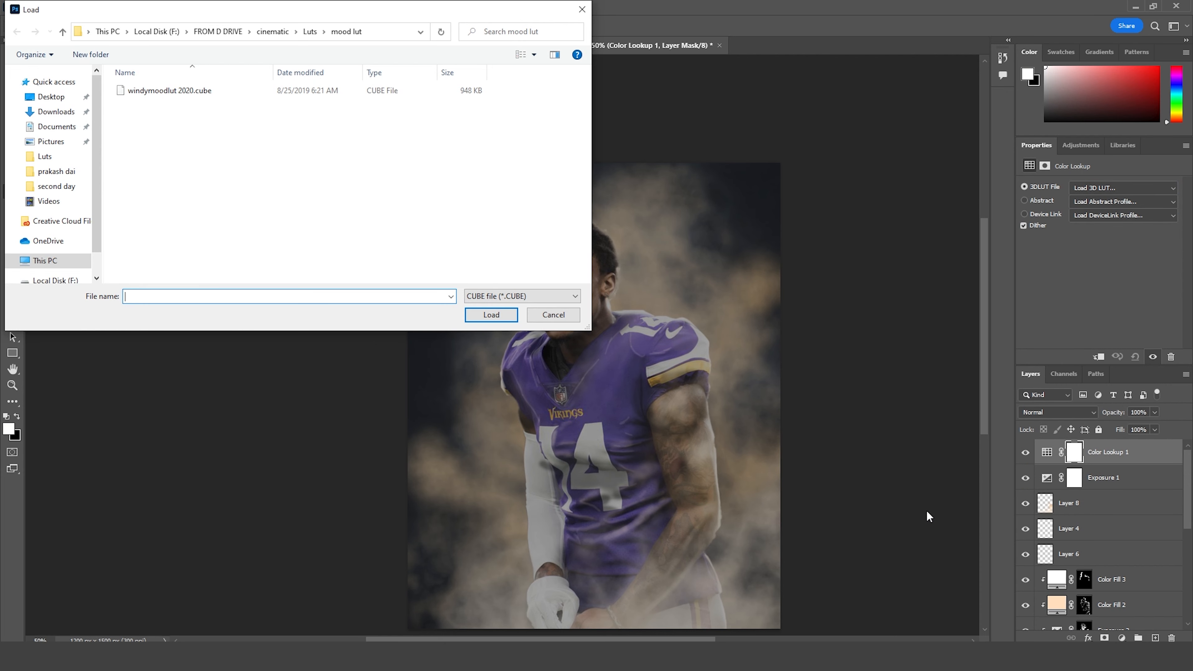
left_click(162, 96)
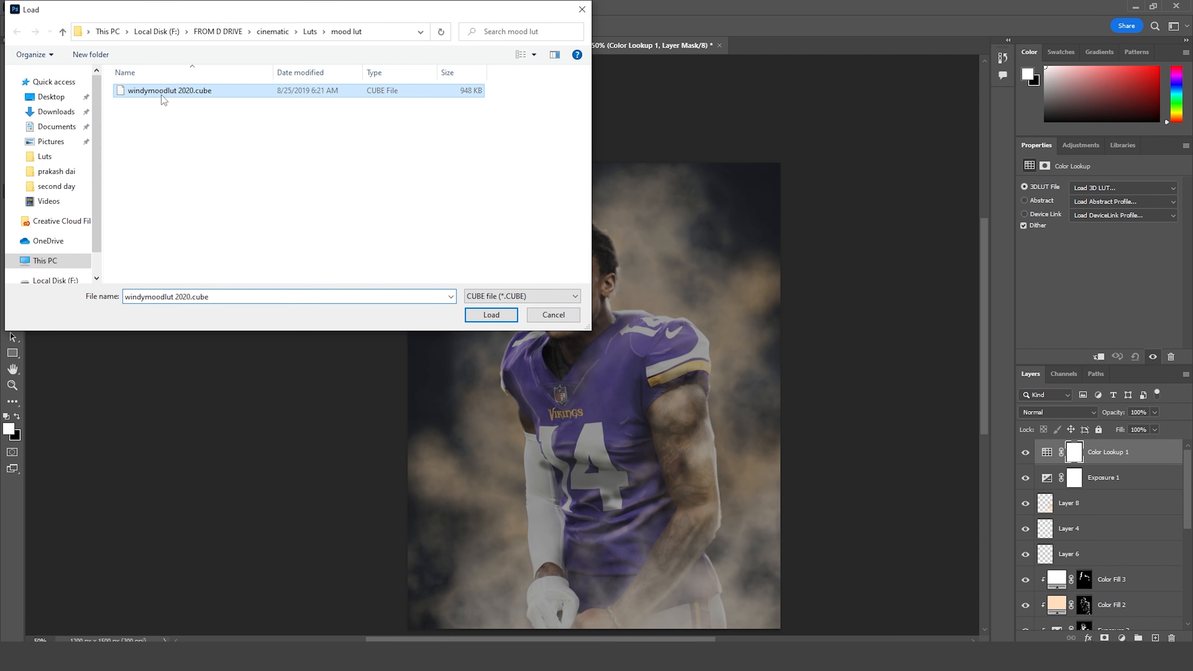
left_click(504, 322)
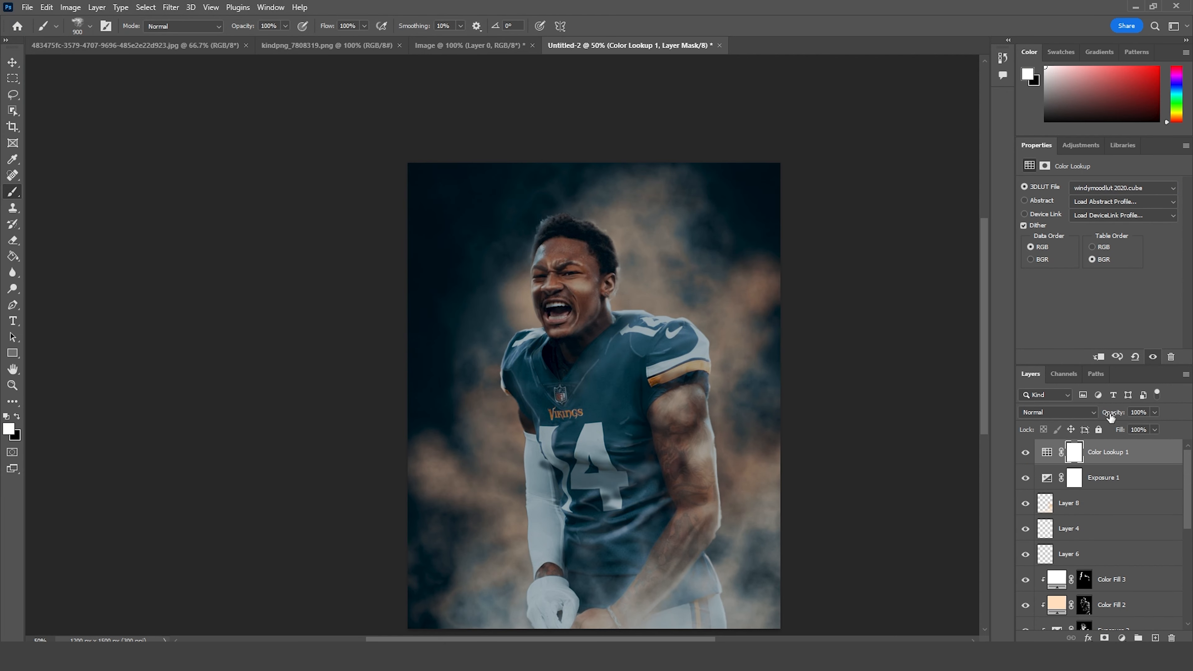
left_click_drag(1111, 417, 1116, 417)
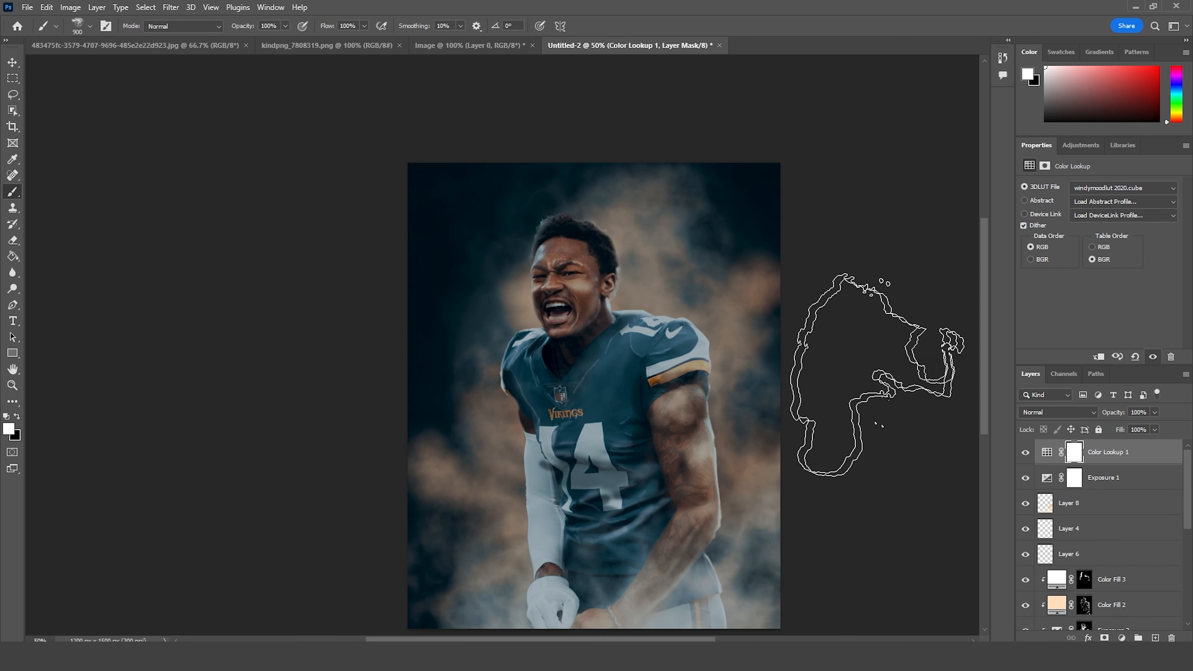
Step: Copy the sparks image into the poster as the top layer and set its blend mode to Screen
left_click(14, 62)
left_click(311, 45)
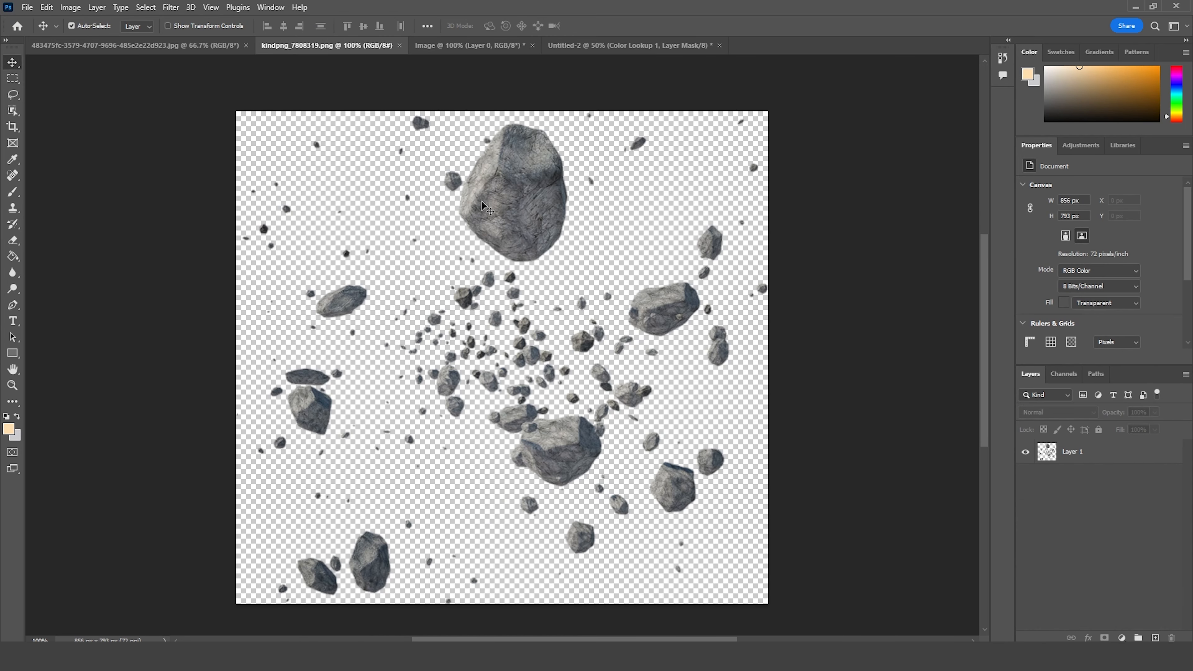
left_click(462, 49)
left_click(117, 46)
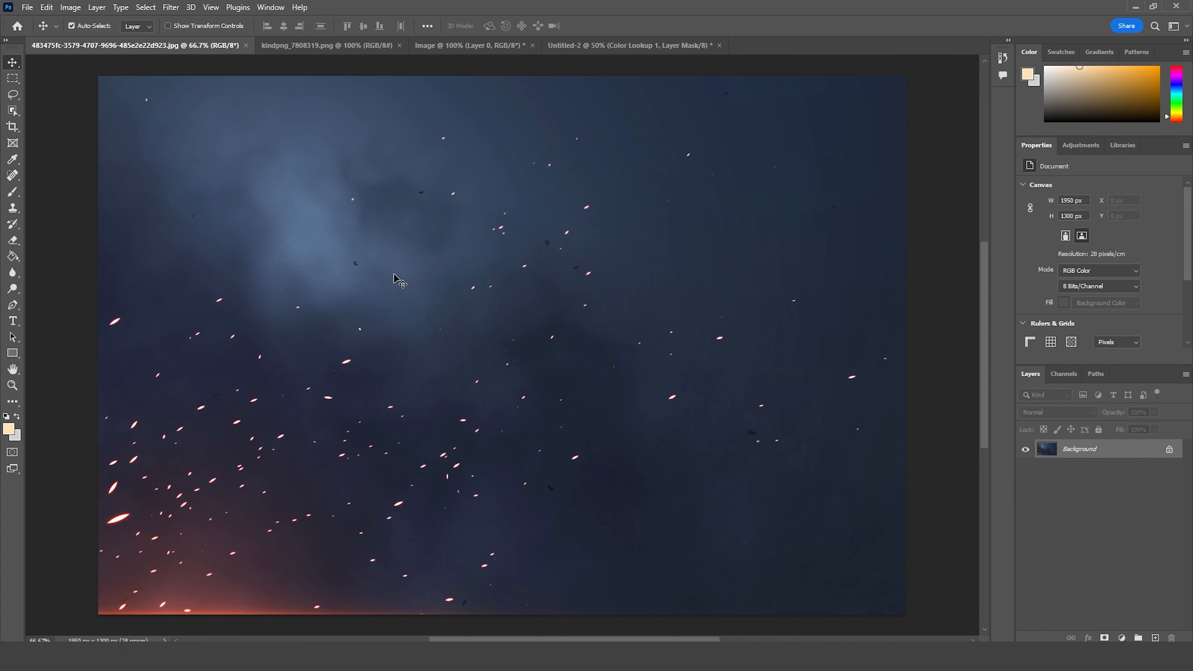
left_click(599, 44)
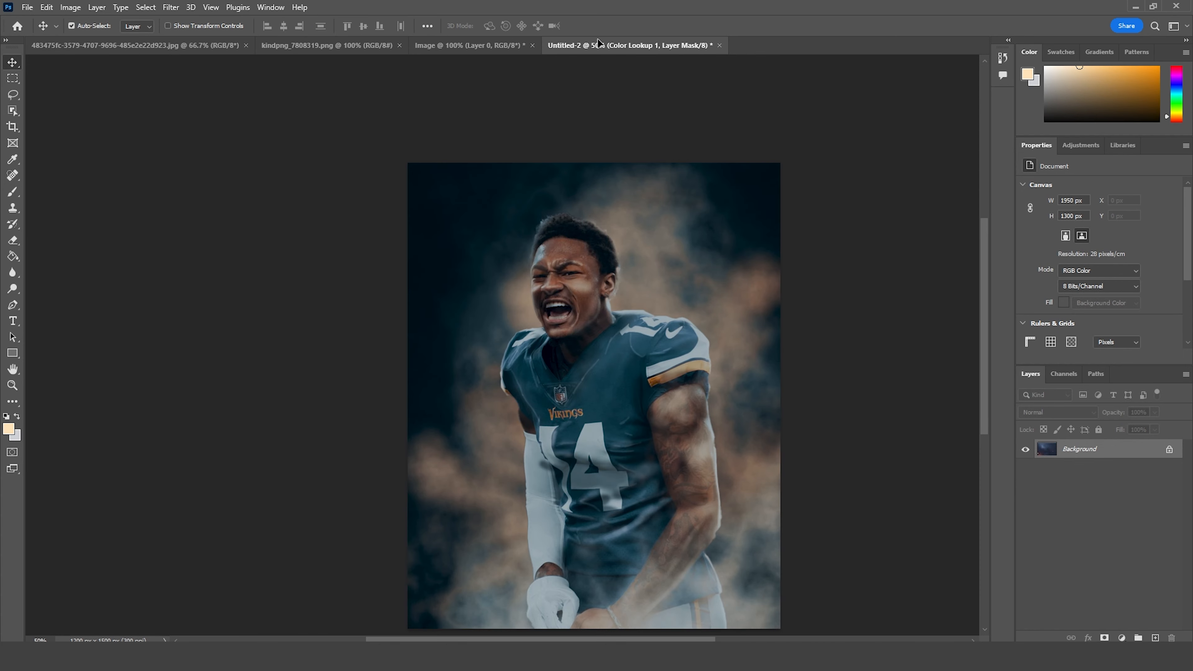
left_click_drag(613, 531, 648, 515)
left_click(1048, 412)
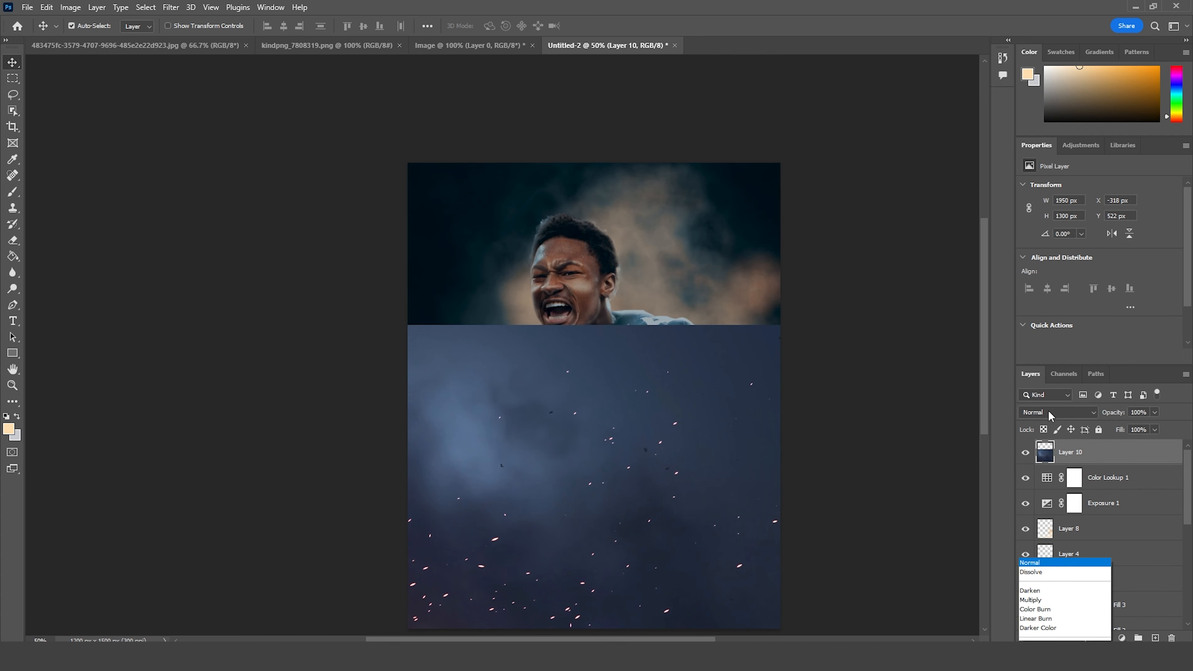
left_click(1035, 440)
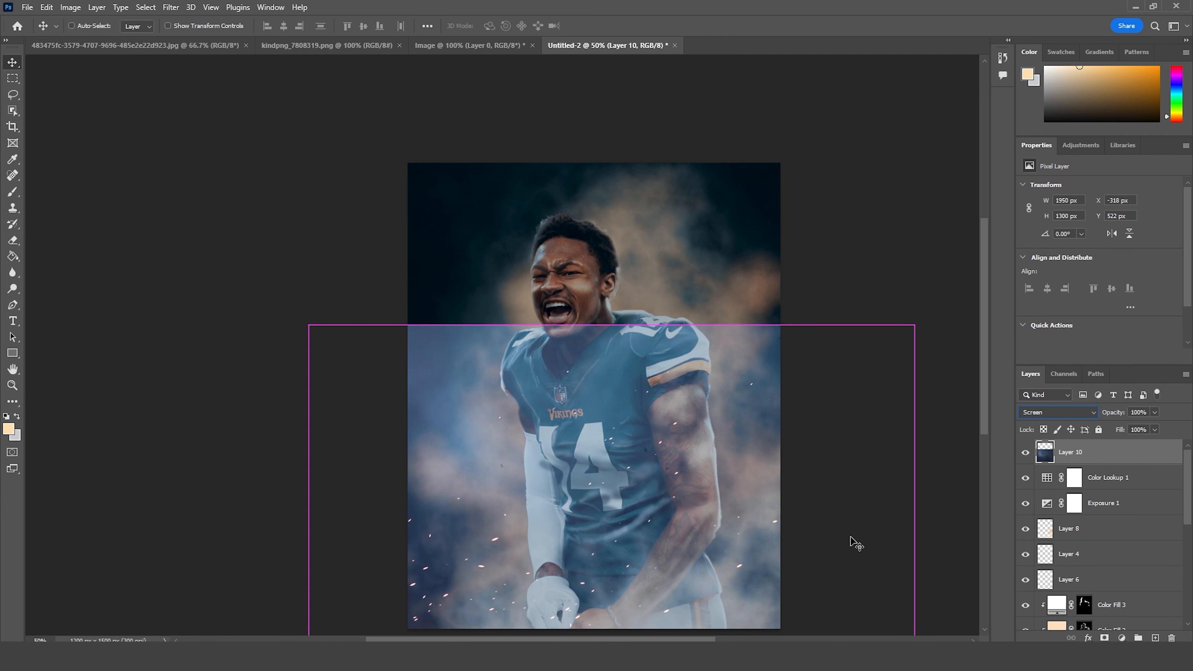
Step: Move the sparks layer about 268 px right and 242 px up, and set its Levels black input to 77
key("ctrl+t")
left_click_drag(708, 528, 784, 450)
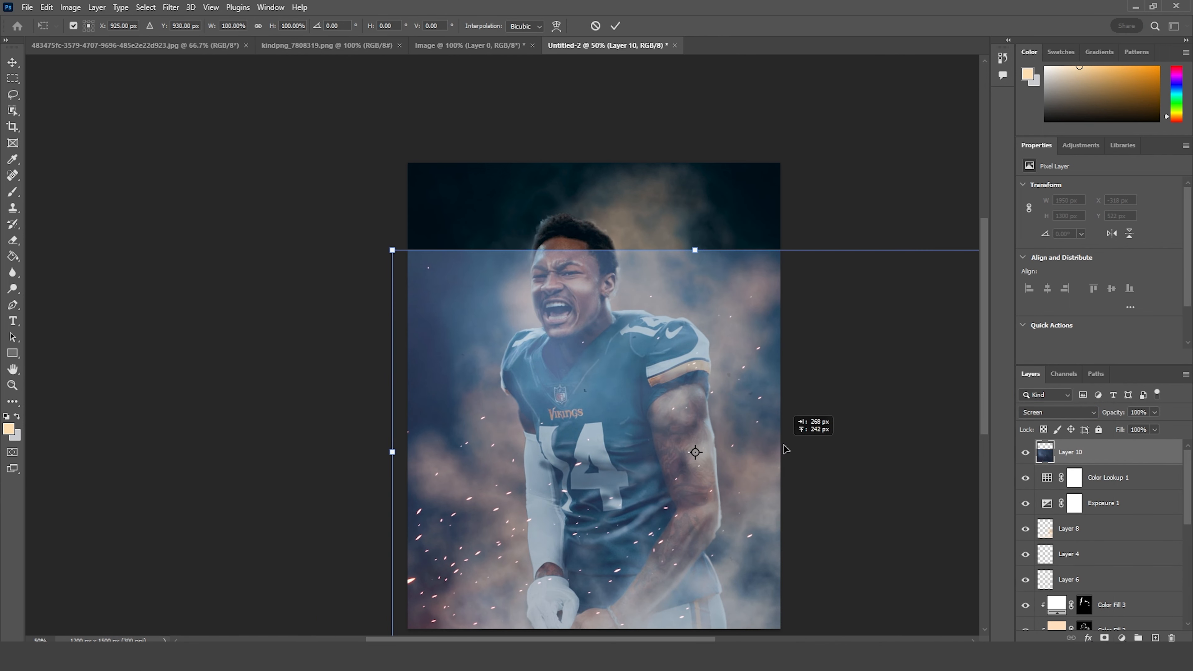
key("Return")
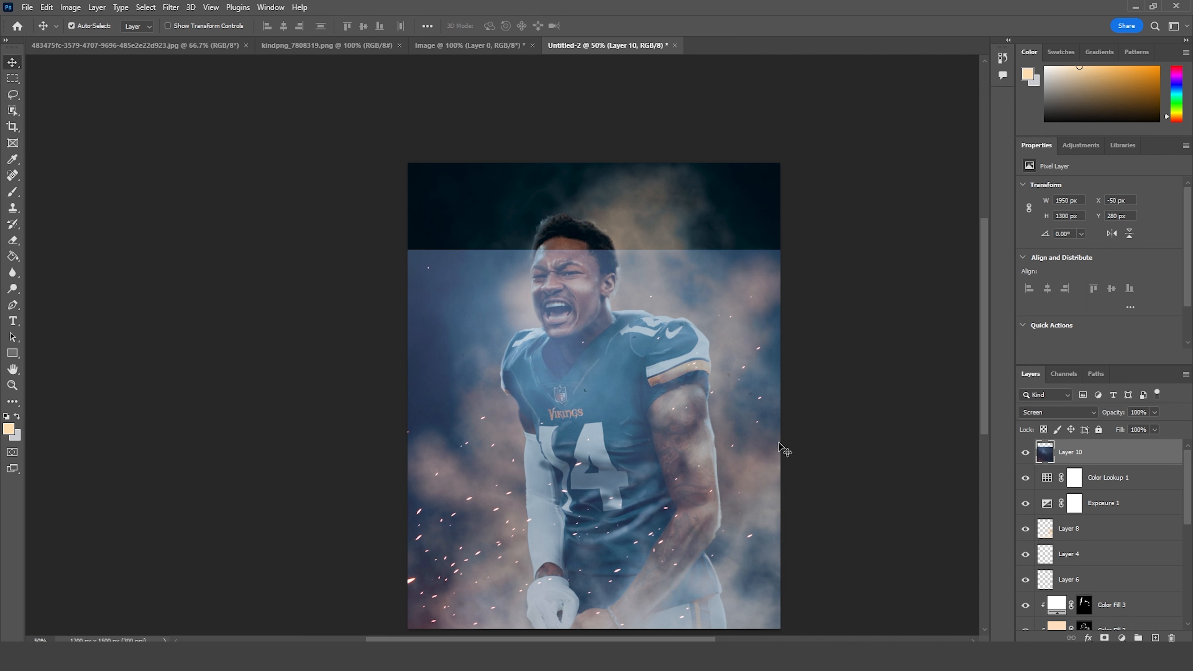
key("ctrl+l")
left_click_drag(668, 272, 715, 272)
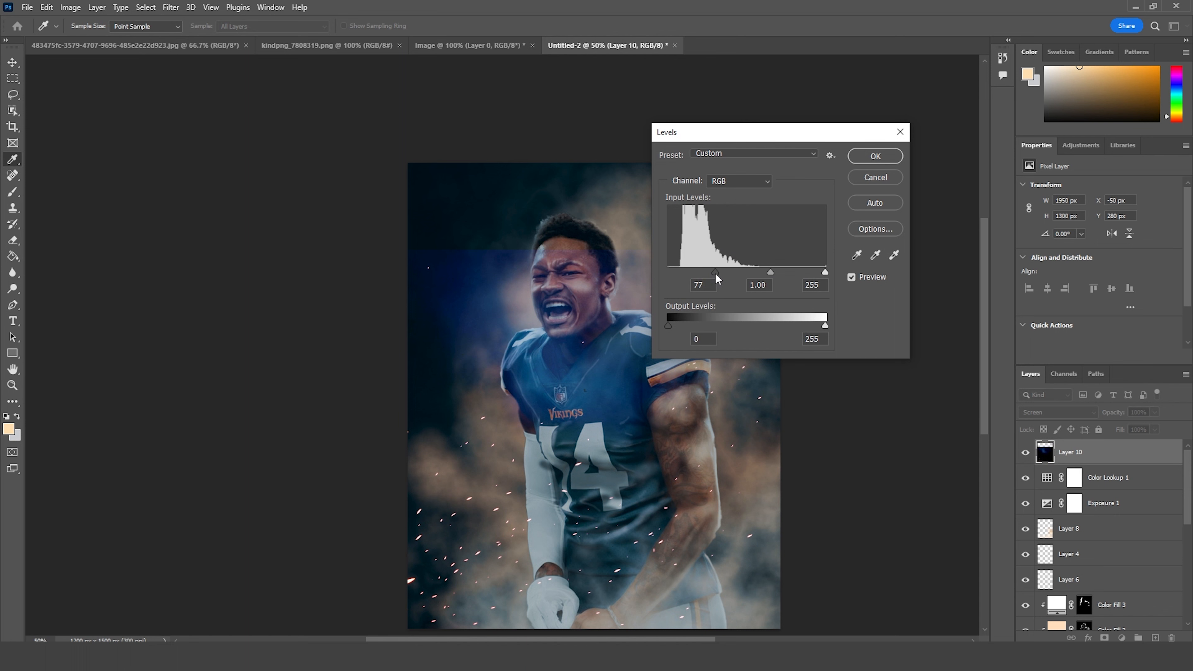
left_click(879, 160)
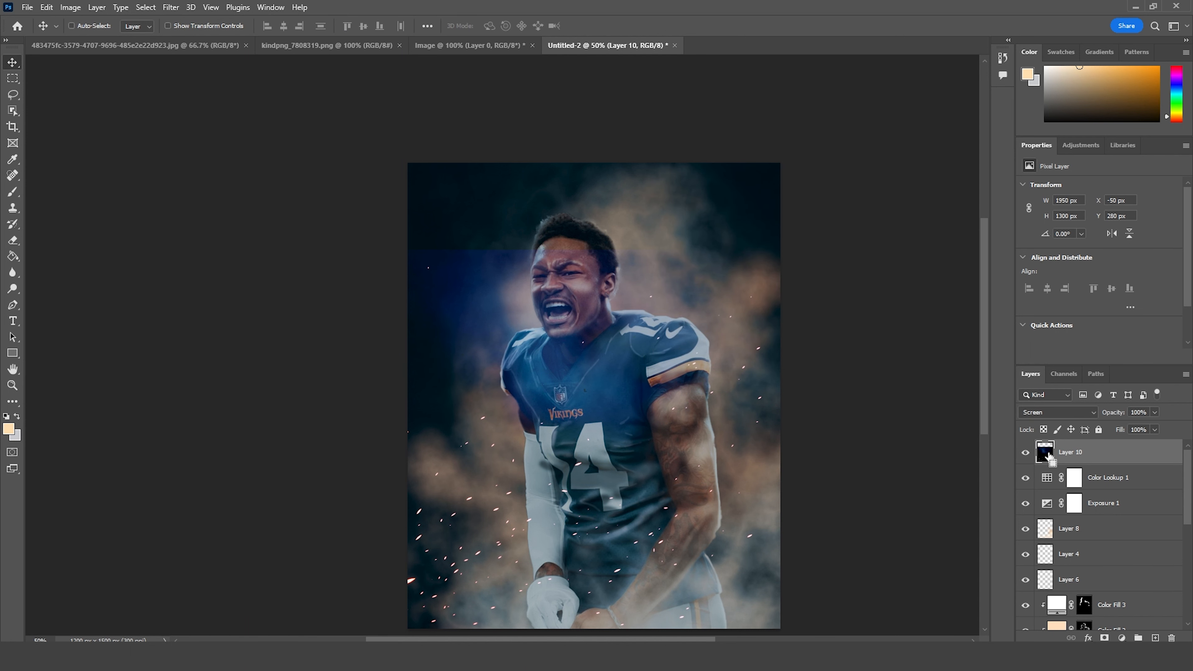
Step: Duplicate the sparks layer beneath Layer 1, scale the copy to about 131% and shift it up and right behind the player
key("ctrl+j")
left_click_drag(1046, 471, 1107, 562)
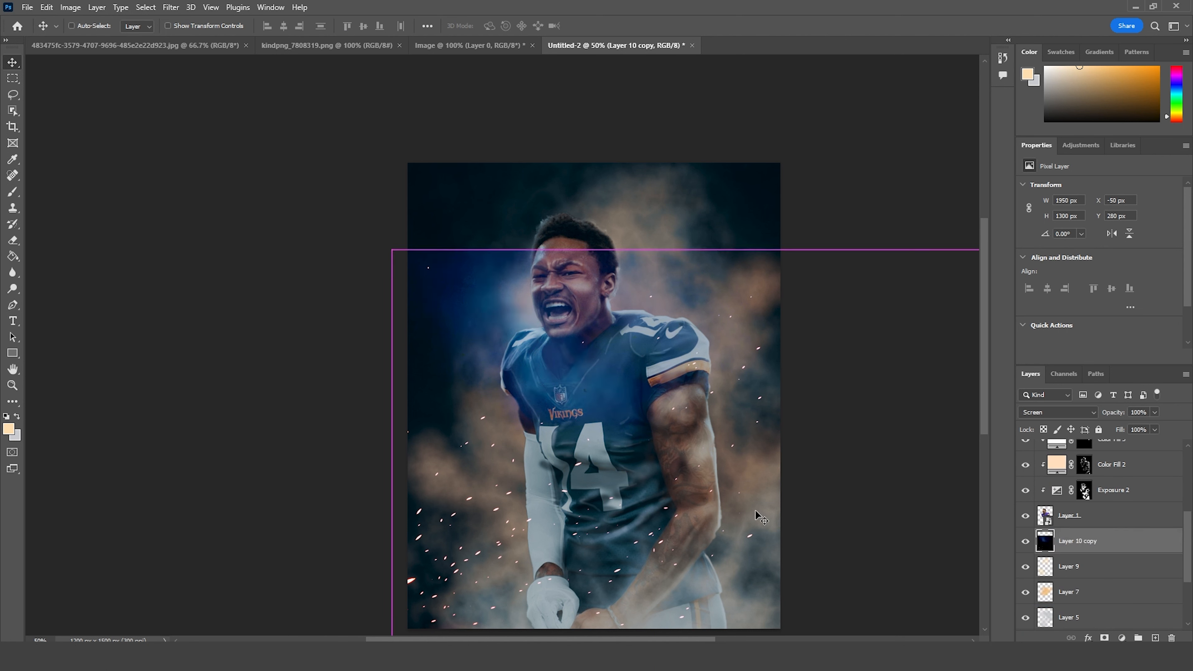
key("ctrl+t")
left_click_drag(391, 253, 296, 187)
left_click_drag(577, 352, 609, 257)
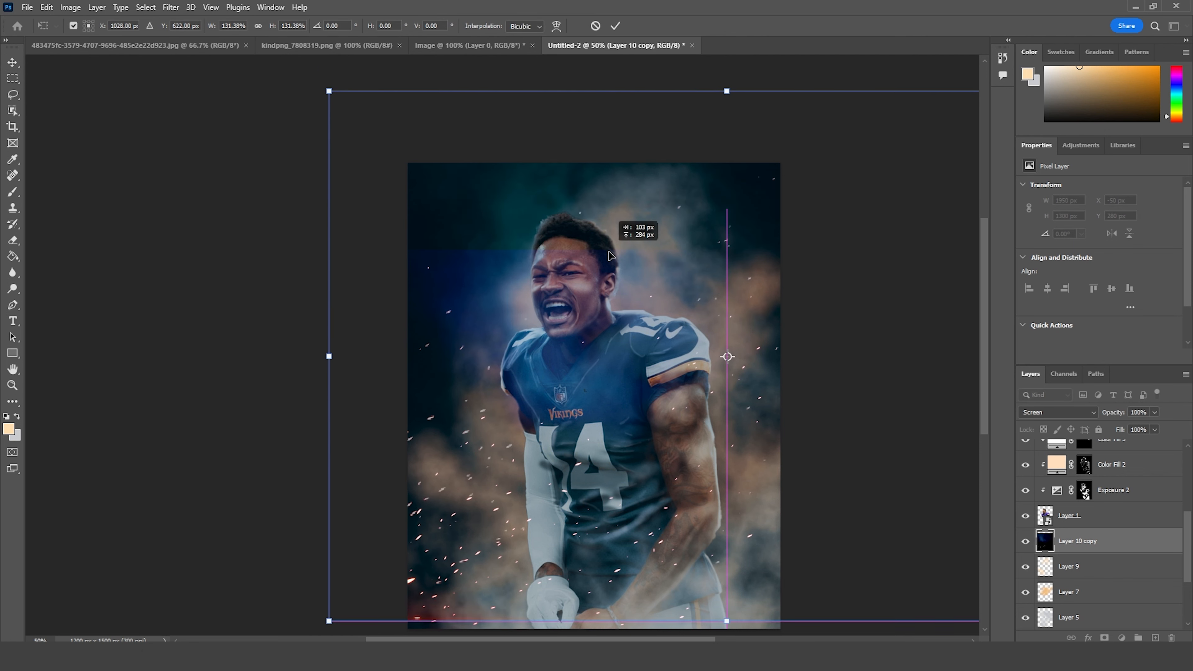
key("ctrl+z")
left_click_drag(671, 354, 664, 302)
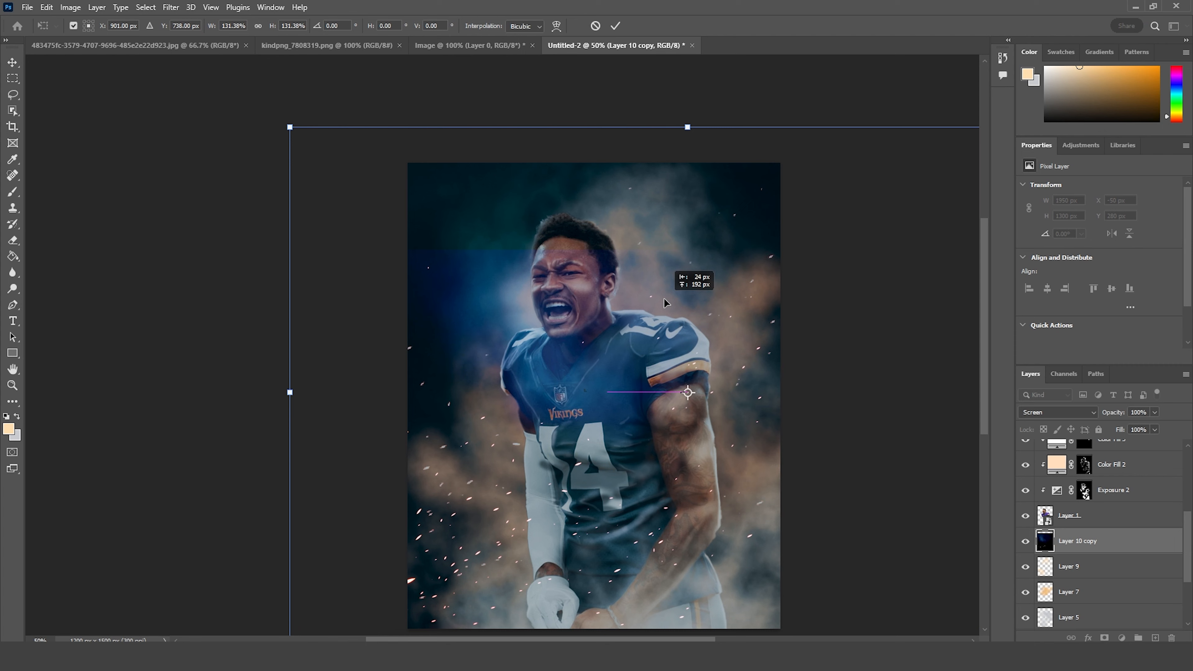
left_click_drag(787, 444, 893, 365)
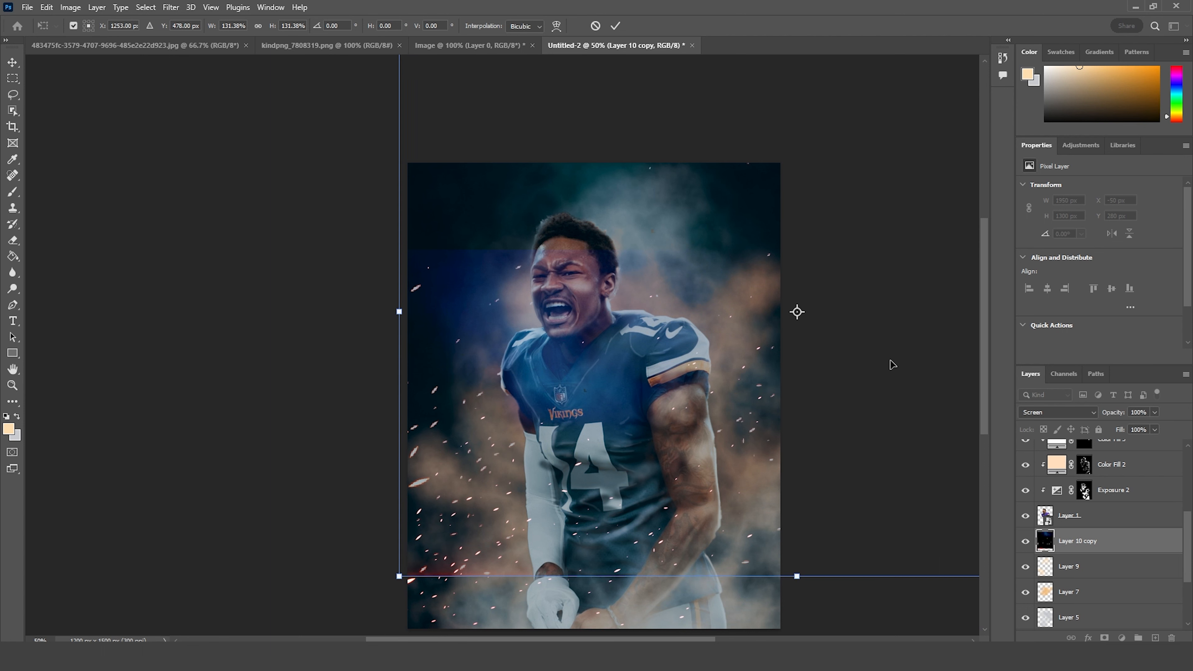
key("Return")
Step: Move the Layer 10 sparks about 22 px right and 74 px down
left_click_drag(1187, 548, 1184, 477)
left_click(1046, 454)
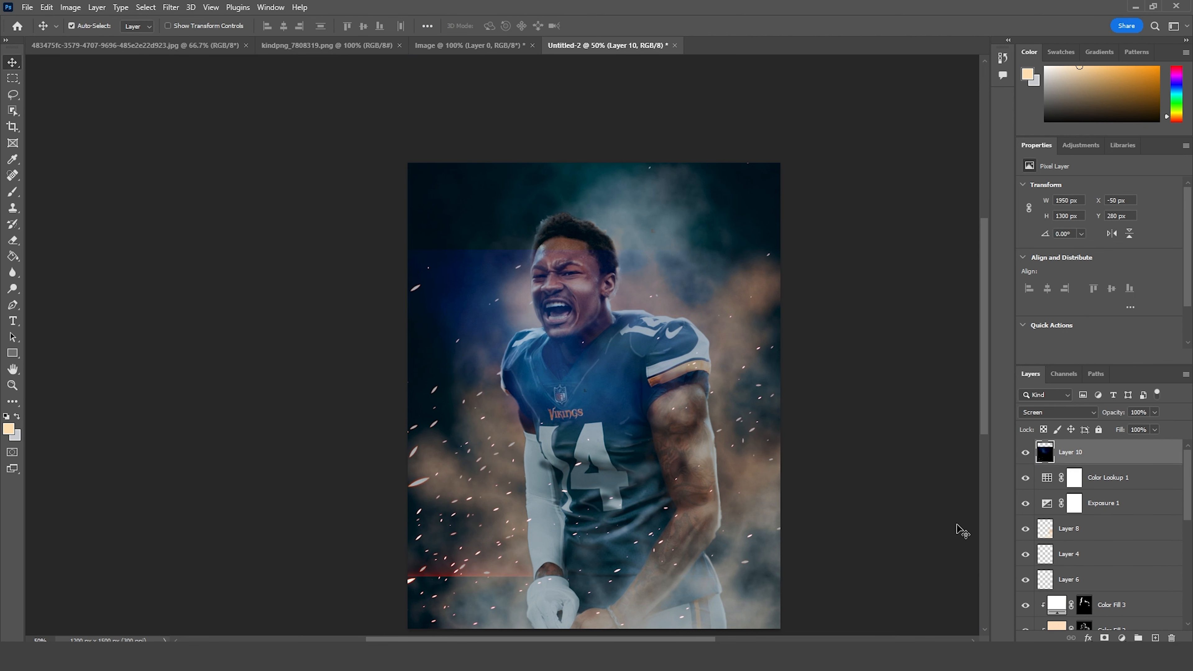
key("ctrl+t")
left_click_drag(655, 441, 630, 469)
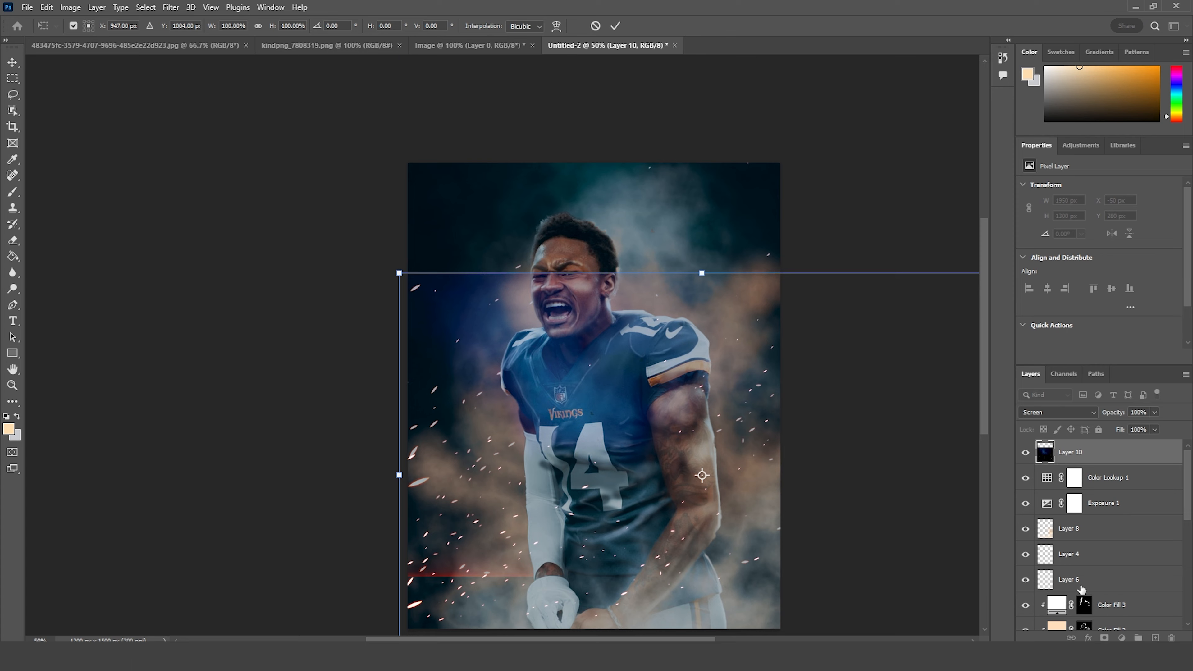
key("Return")
Step: Add a layer mask to Layer 10 and paint black over the sparks' hard upper edge and blue haze around the head
left_click(1104, 638)
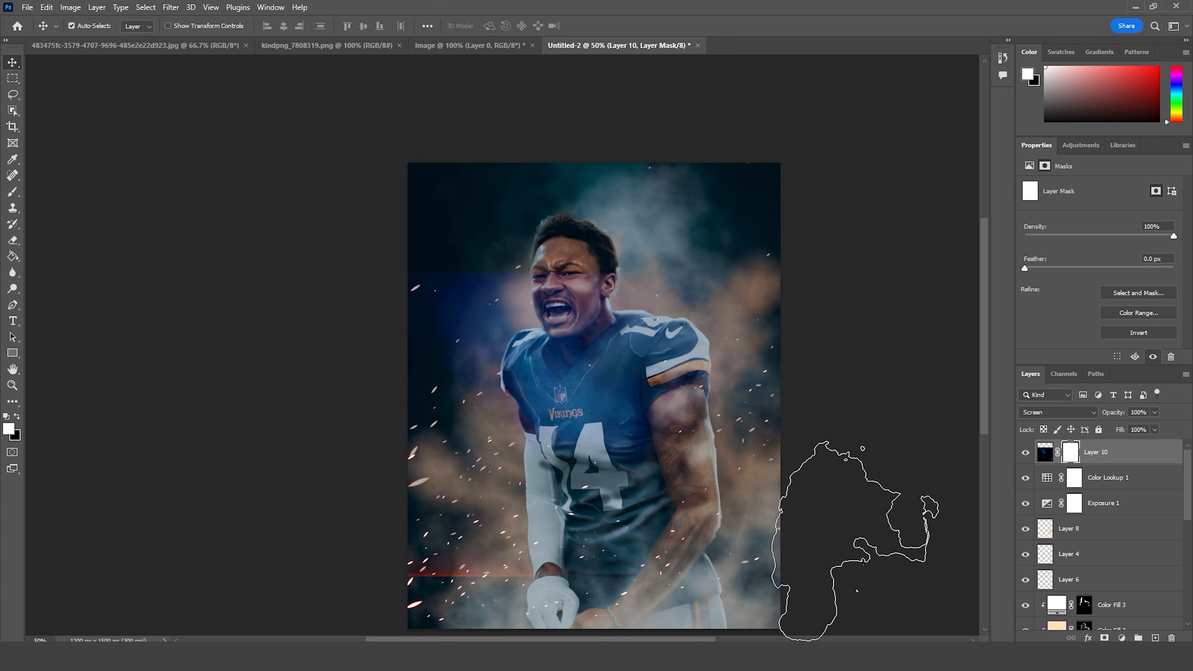
key("b")
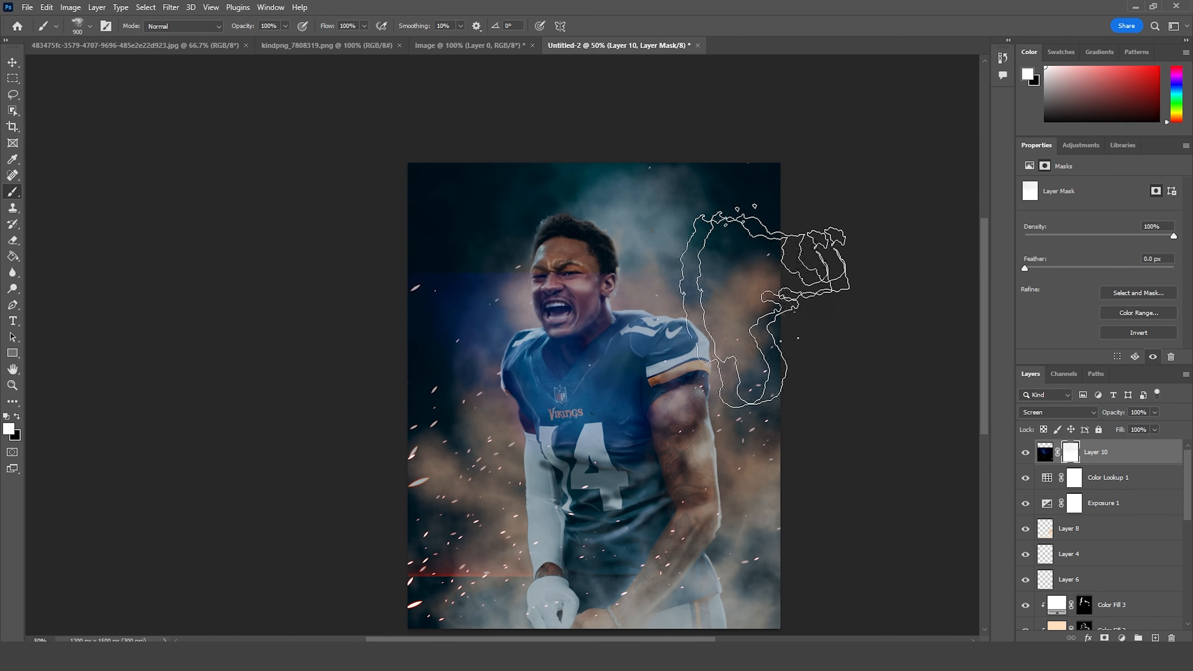
mouse_move(1187, 511)
left_mouse_down()
mouse_move(1185, 546)
mouse_move(1184, 503)
left_mouse_up()
left_click(17, 417)
mouse_move(531, 325)
left_mouse_down()
mouse_move(406, 268)
mouse_move(752, 174)
left_mouse_up()
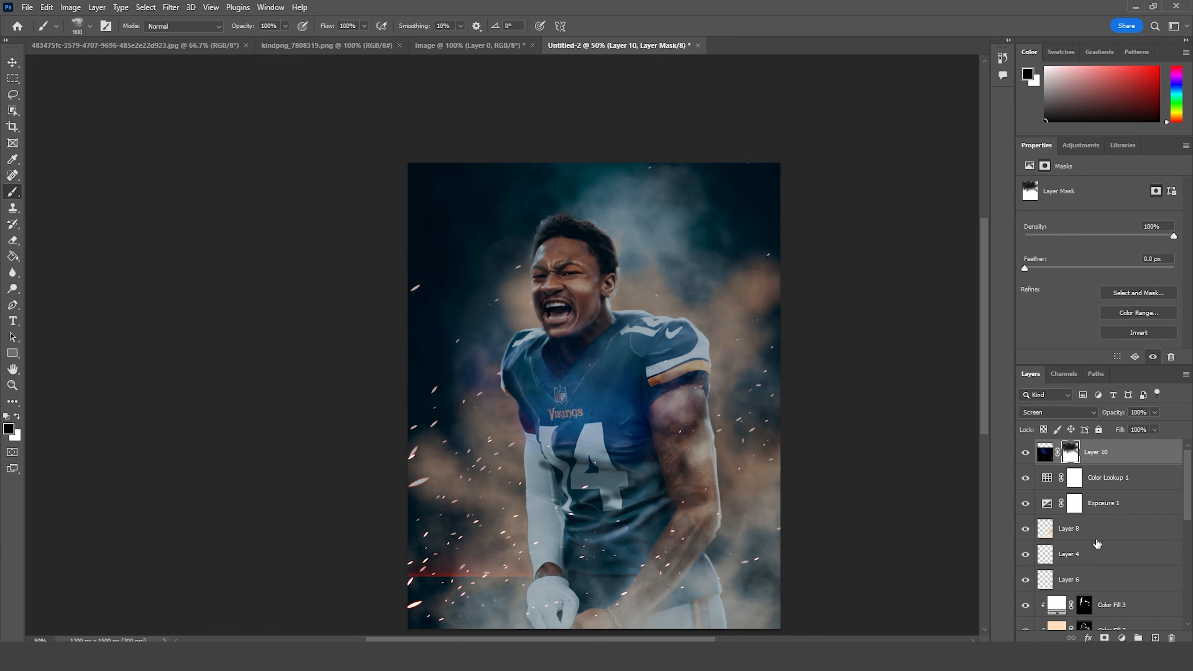
Step: Add a layer mask to Layer 10 copy, undoing a stray smoke stamp on the layer itself
left_click_drag(1107, 470, 1108, 472)
left_click_drag(1161, 526, 1163, 536)
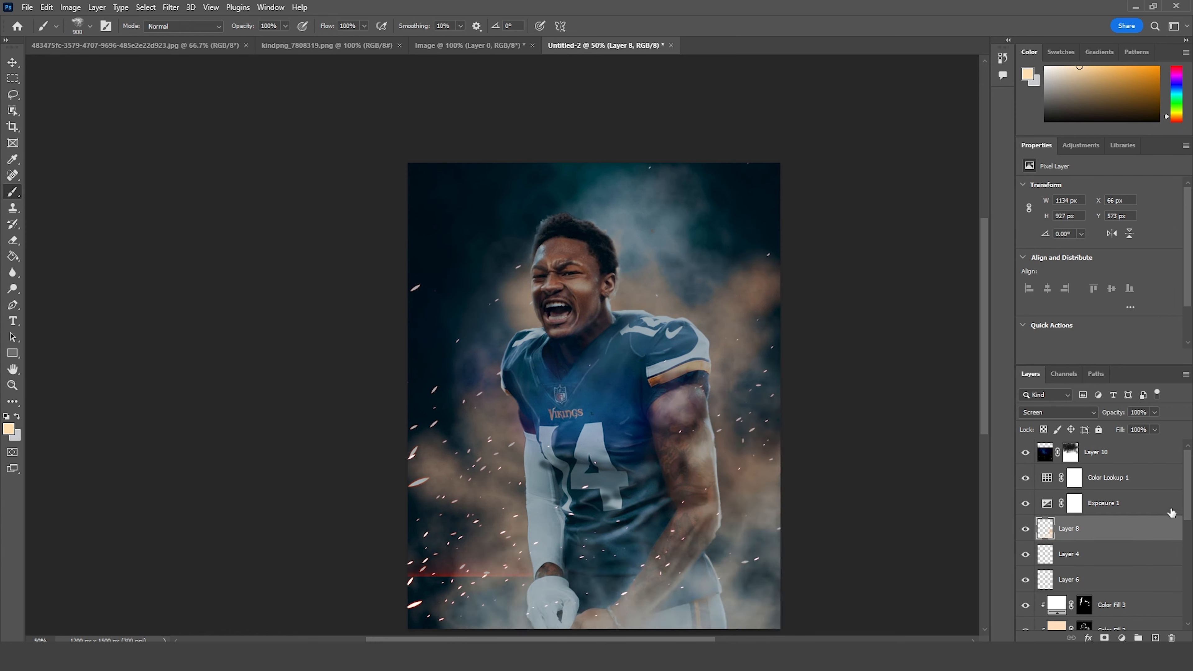
scroll(1182, 519, "down", 5)
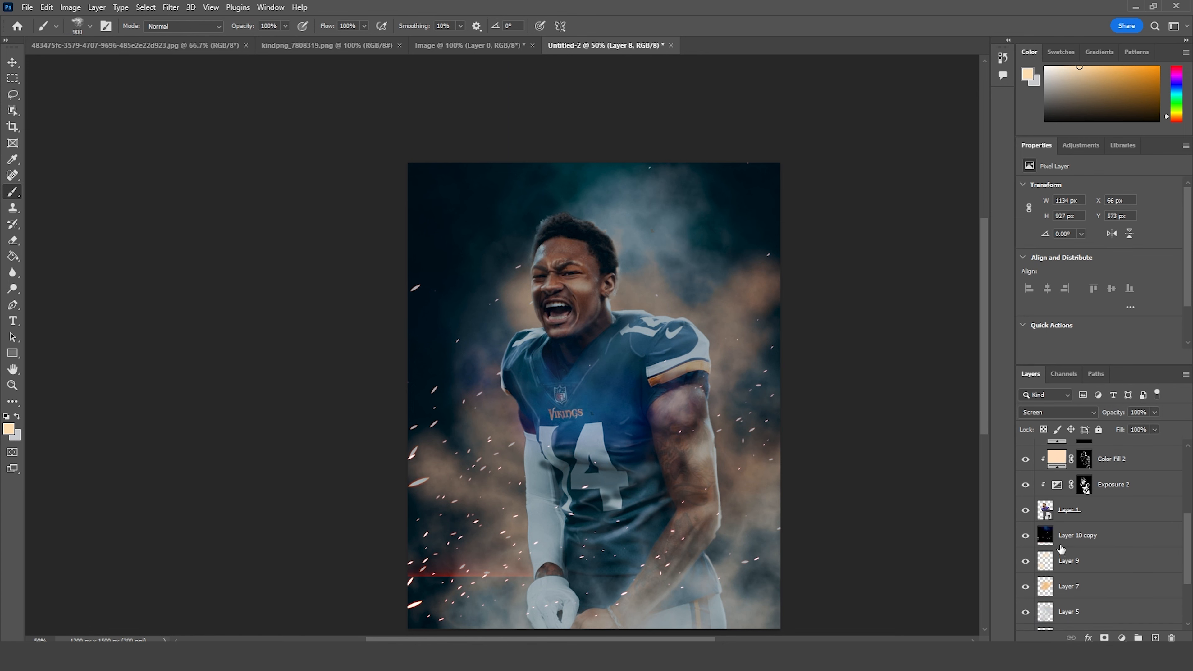
left_click(1057, 542)
left_click_drag(423, 601, 526, 583)
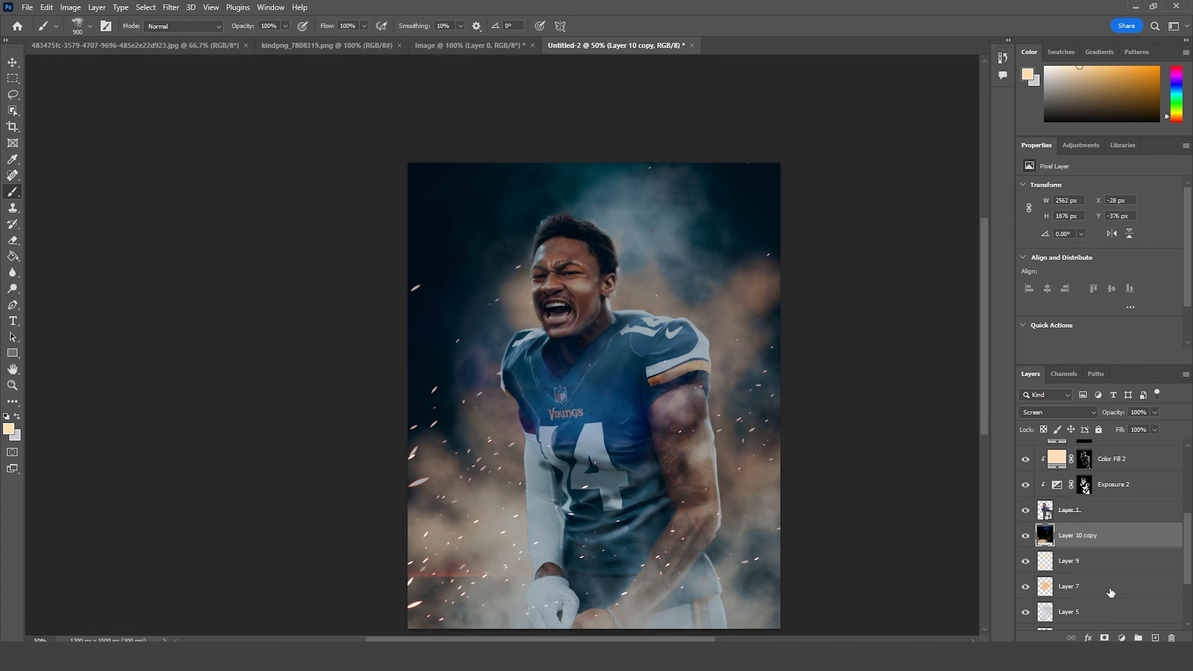
key("ctrl+z")
left_click(1104, 638)
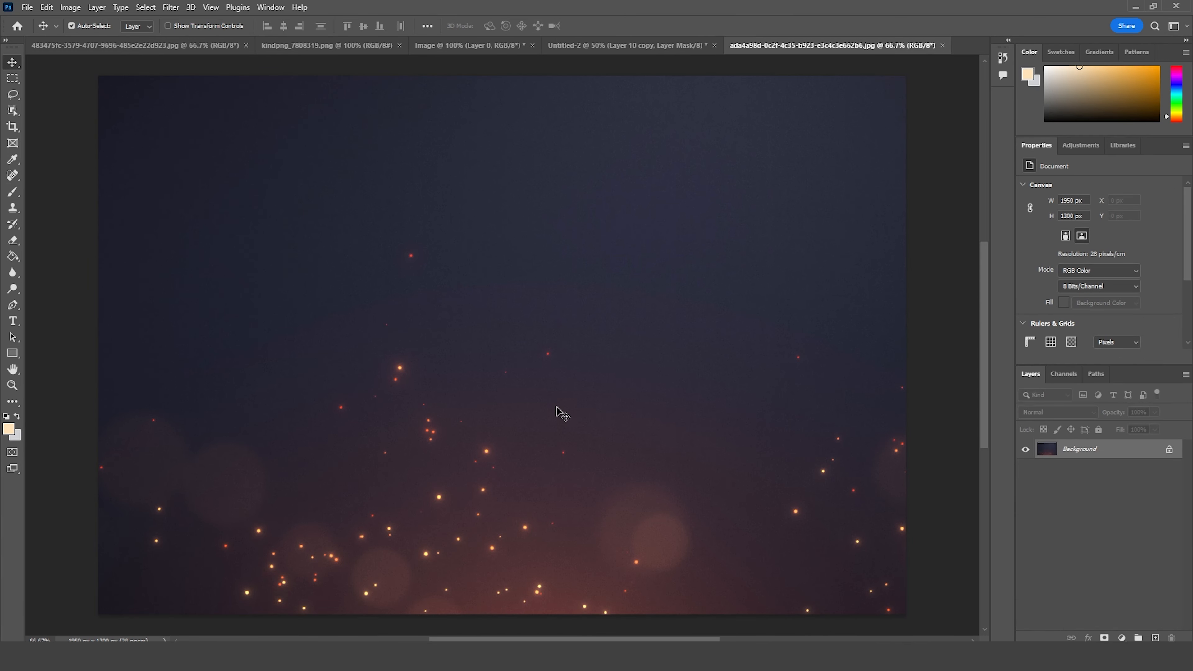
Step: Copy the ember bokeh image into the poster document as a new layer and shift it up about 400 px
left_click_drag(464, 82, 411, 51)
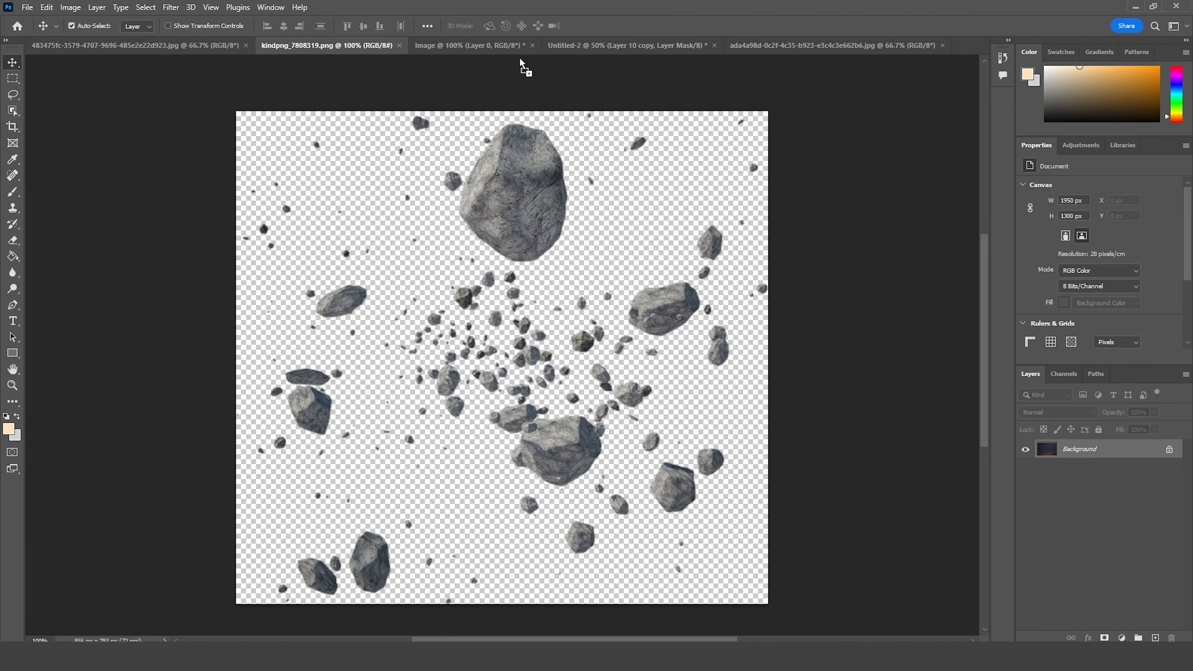
left_click_drag(605, 49, 605, 49)
left_click_drag(643, 430, 697, 438)
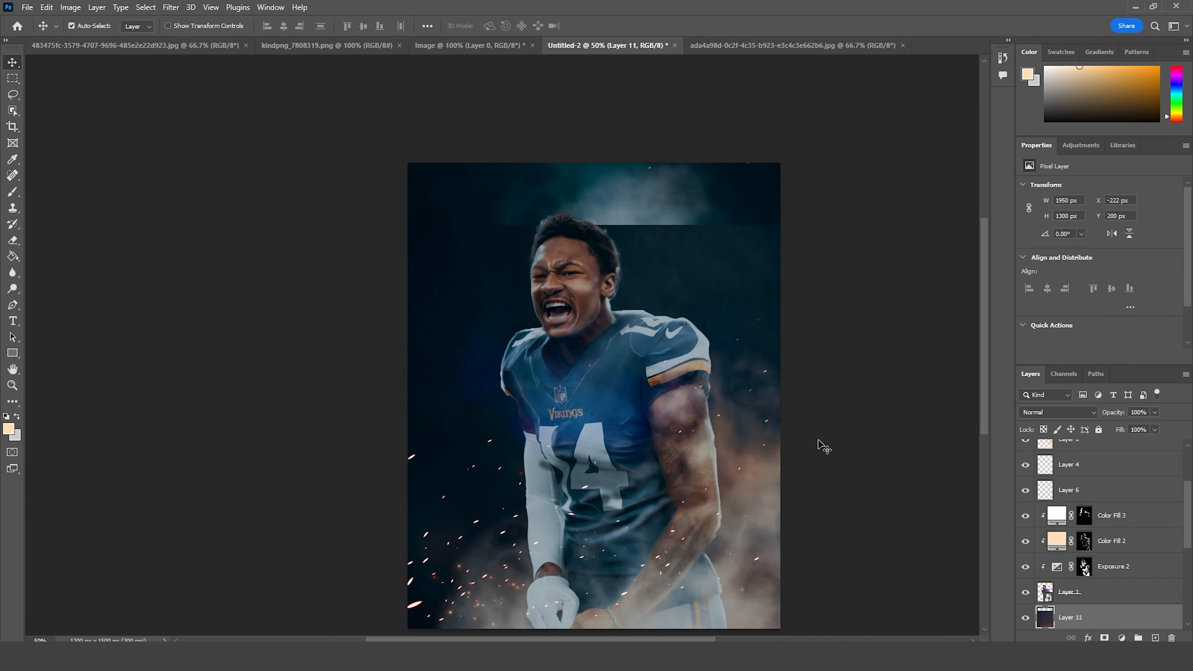
key("ctrl+t")
left_click_drag(680, 483, 649, 350)
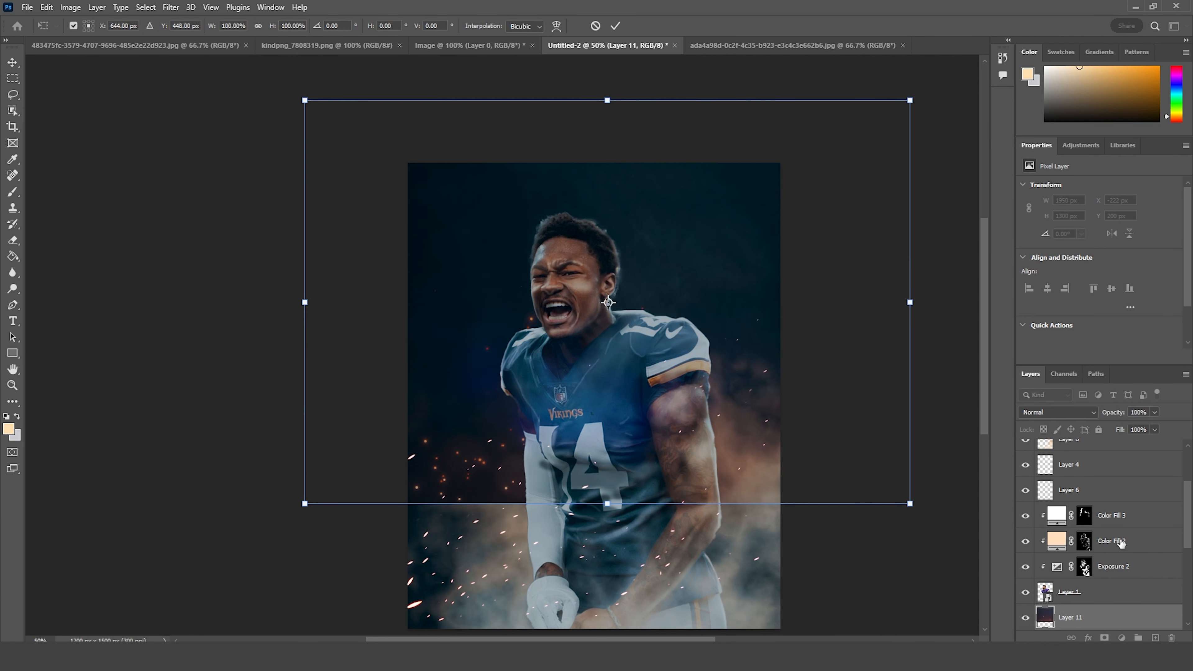
key("Return")
Step: Set Layer 11's blend mode to Screen and move the layer directly beneath Exposure 1
left_click(1057, 413)
left_click(1045, 441)
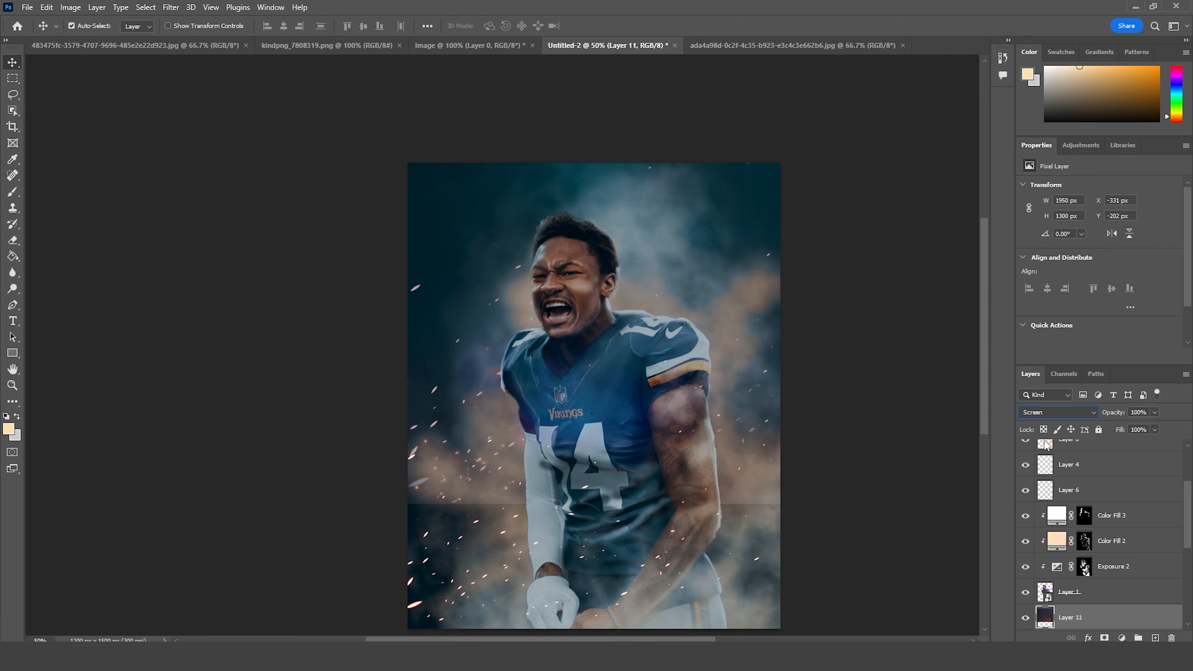
scroll(1099, 518, "up", 3)
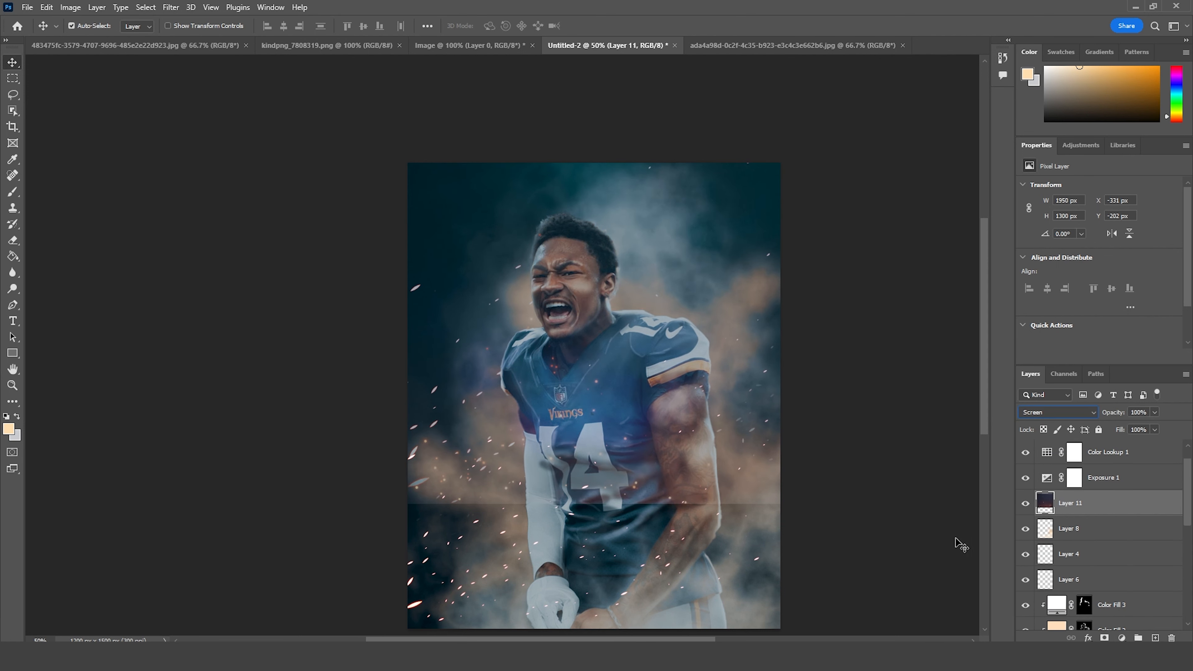
Step: Apply Levels to Layer 11 with the black input level at about 31 to darken the embers' background
key("ctrl")
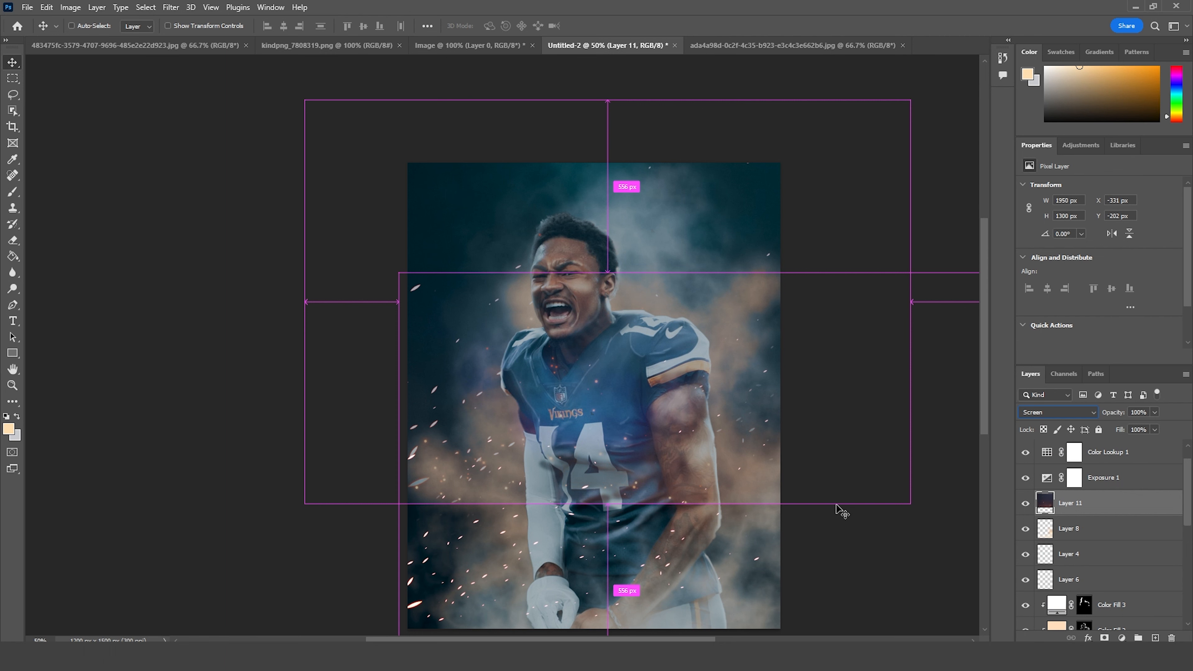
key("ctrl+l")
left_click_drag(668, 272, 688, 277)
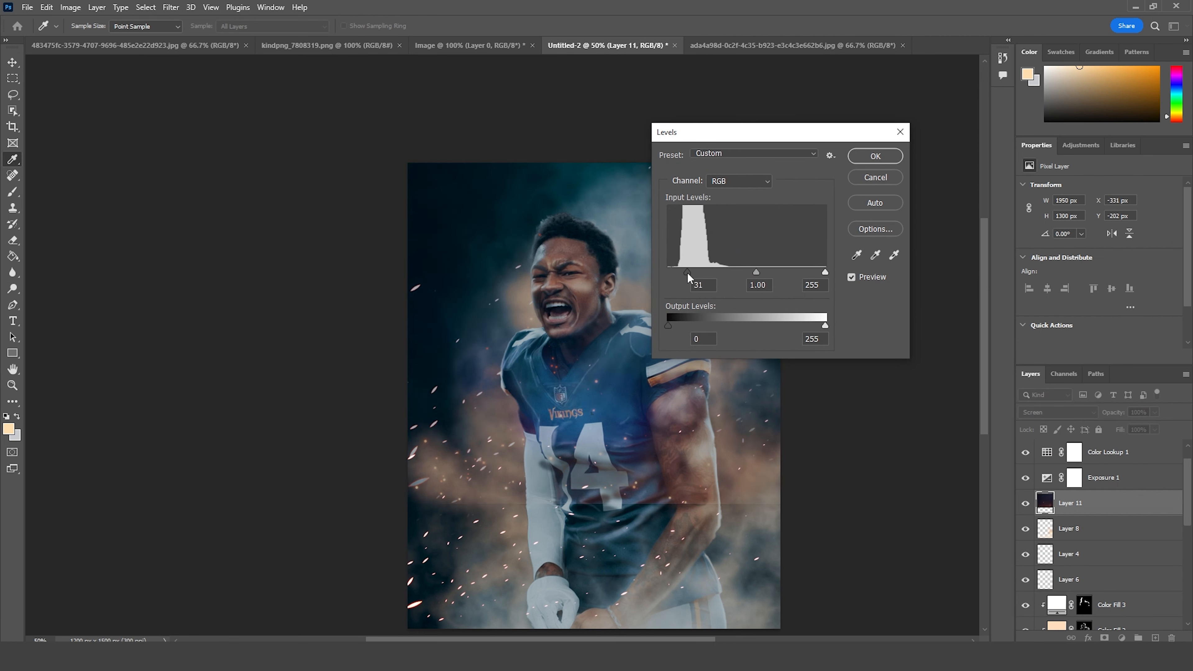
left_click(876, 160)
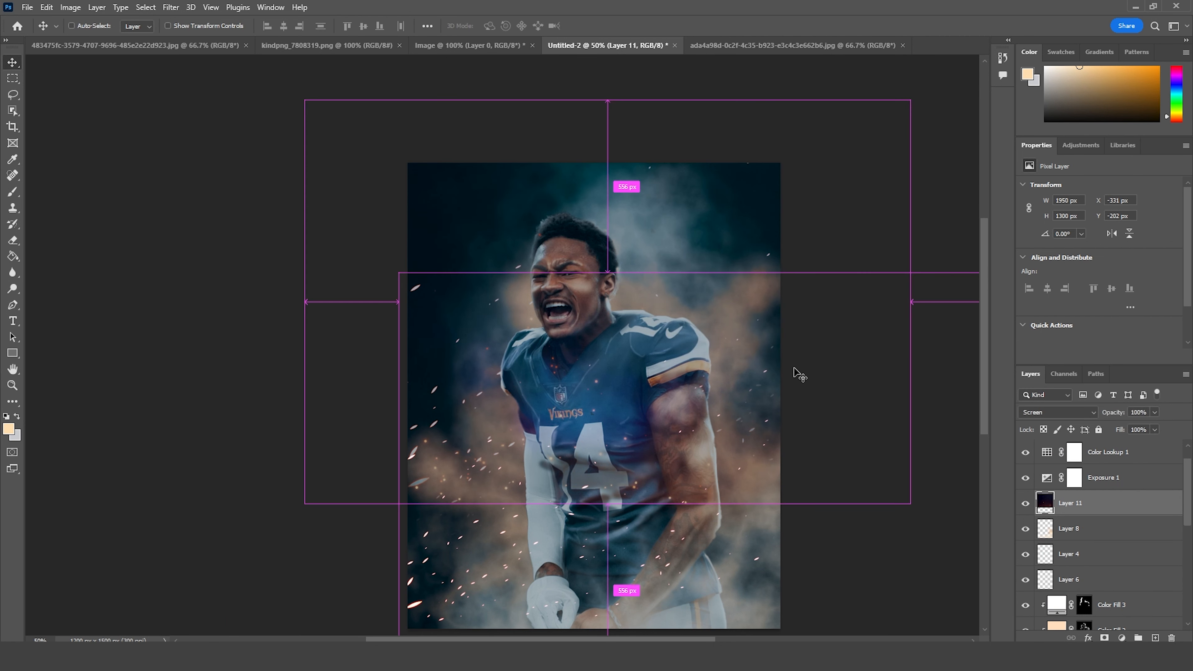
Step: Move the Layer 11 embers down to the poster's lower edge, about X -139 px and Y 200 px
key("ctrl+t")
left_click_drag(722, 389, 777, 515)
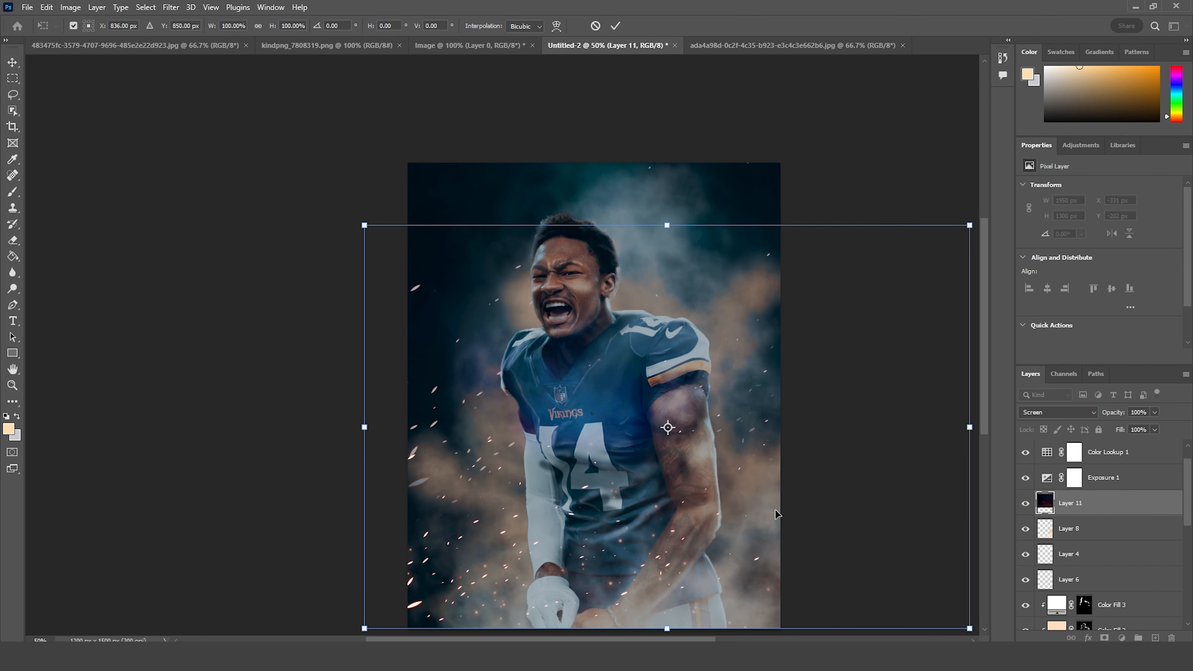
key("Return")
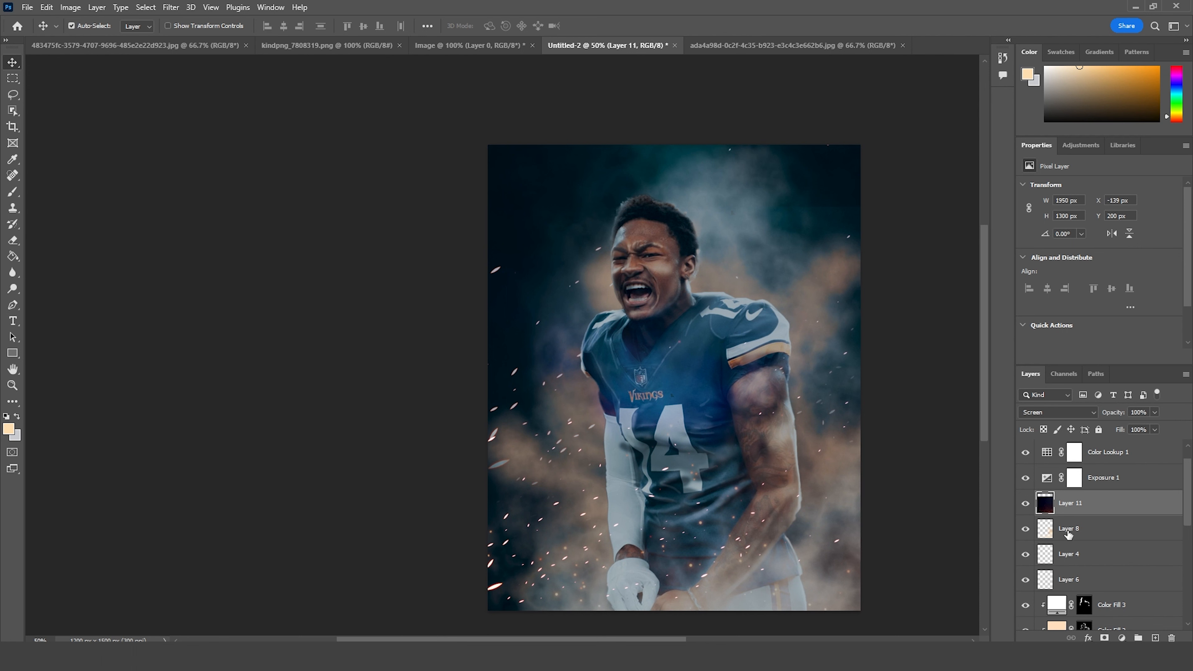
Step: Add a layer mask to Layer 11, paint black over the embers' upper edge, and duplicate the masked layer
left_click(1067, 504)
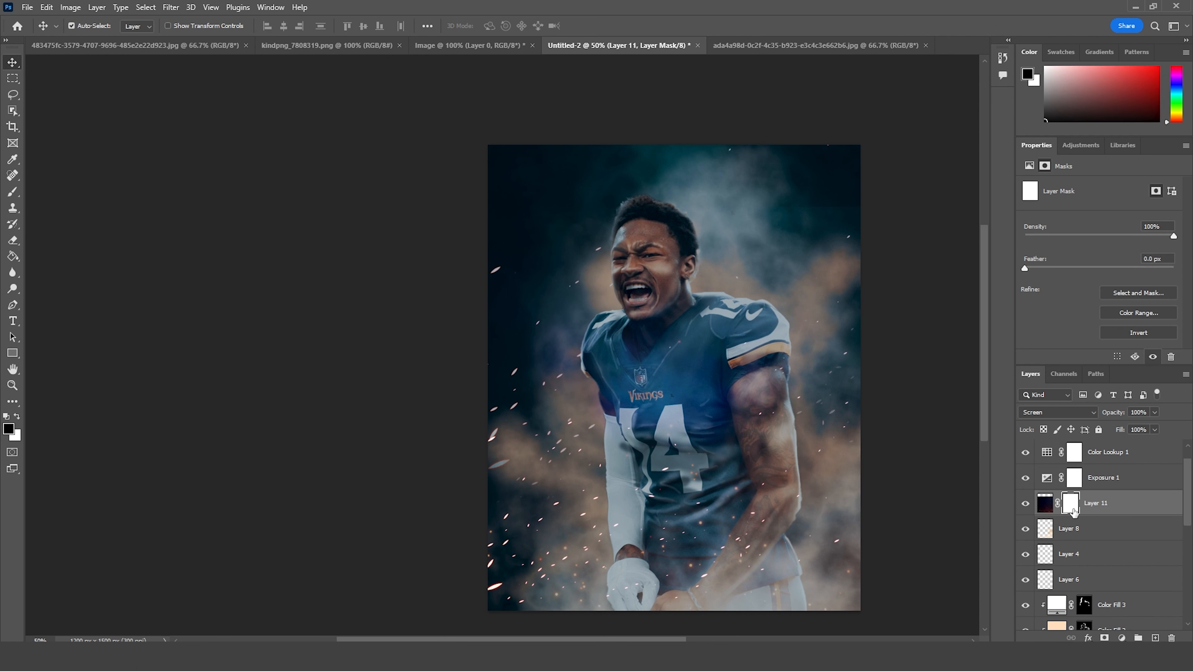
key("b")
mouse_move(840, 191)
left_mouse_down()
mouse_move(590, 174)
mouse_move(728, 242)
left_mouse_up()
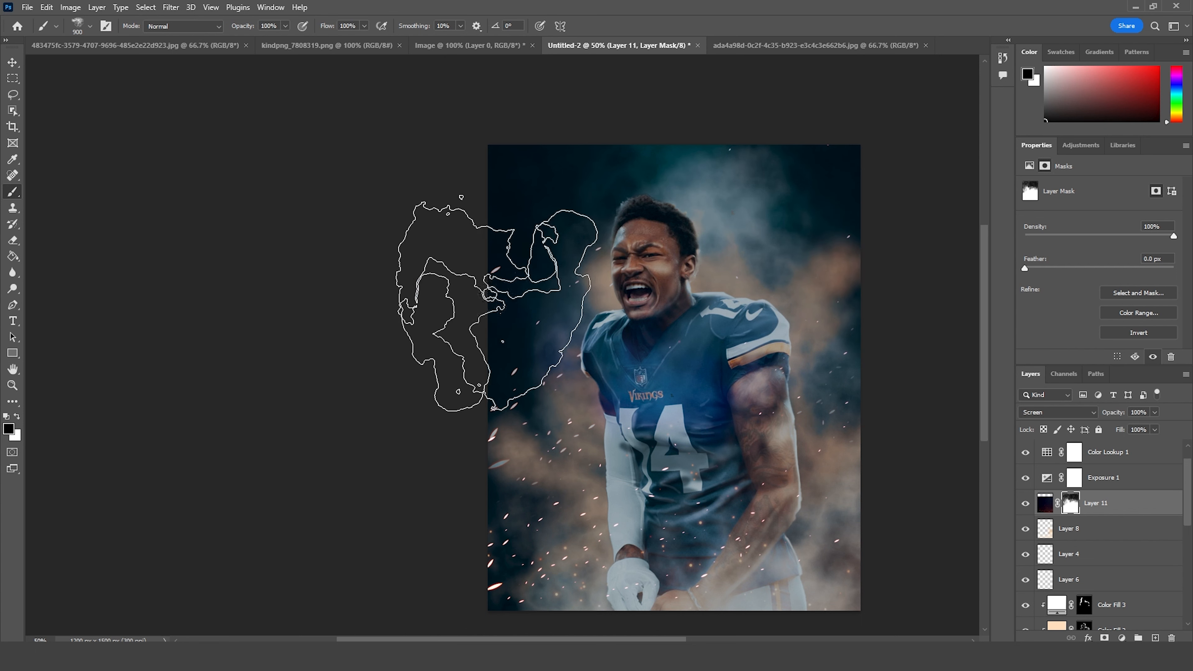
left_click(1042, 497)
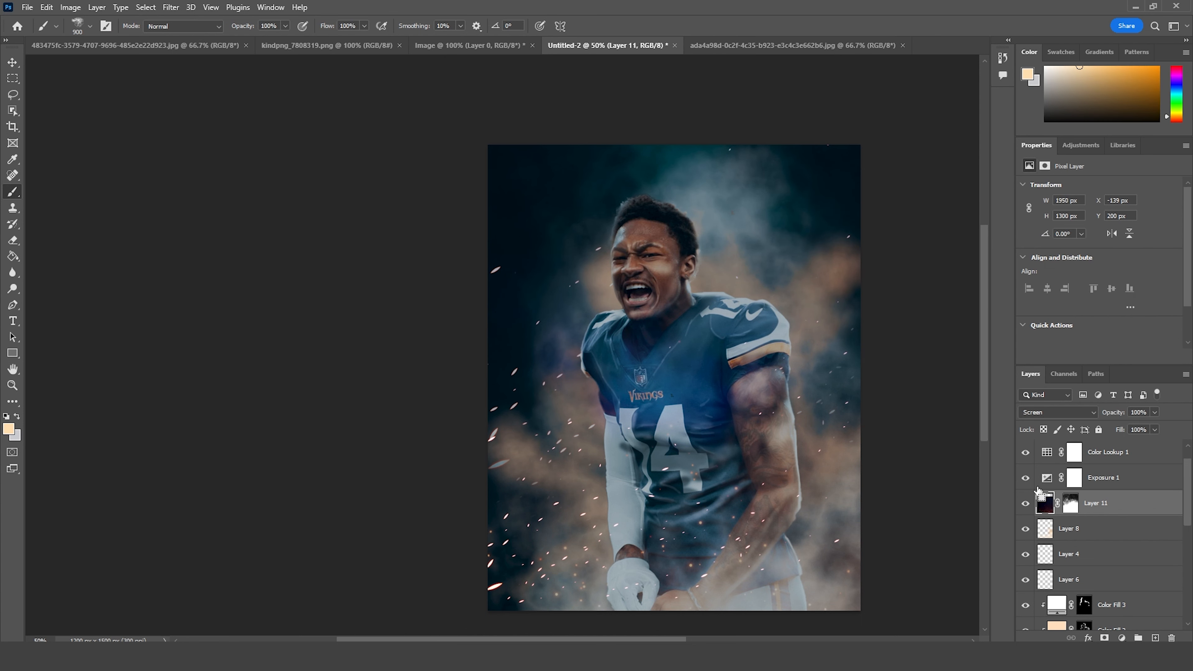
key("ctrl+j")
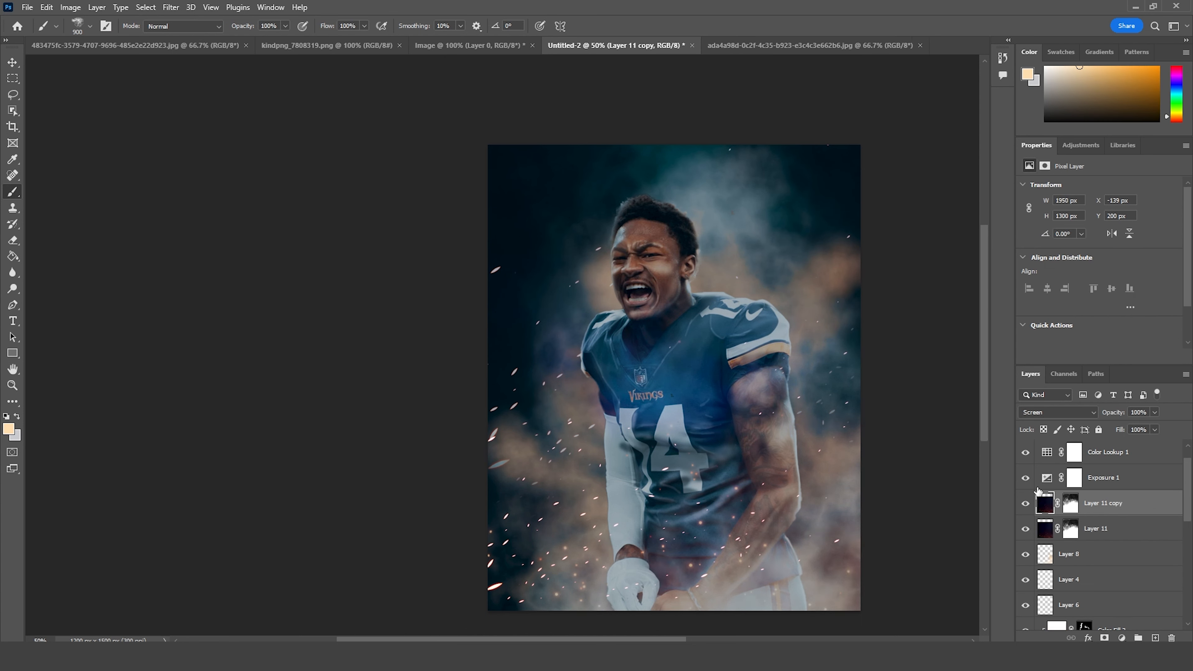
Step: Create a new empty layer above Layer 10 and choose the Soft Round brush
scroll(1113, 484, "up", 1)
left_click(1129, 466)
left_click(1046, 456)
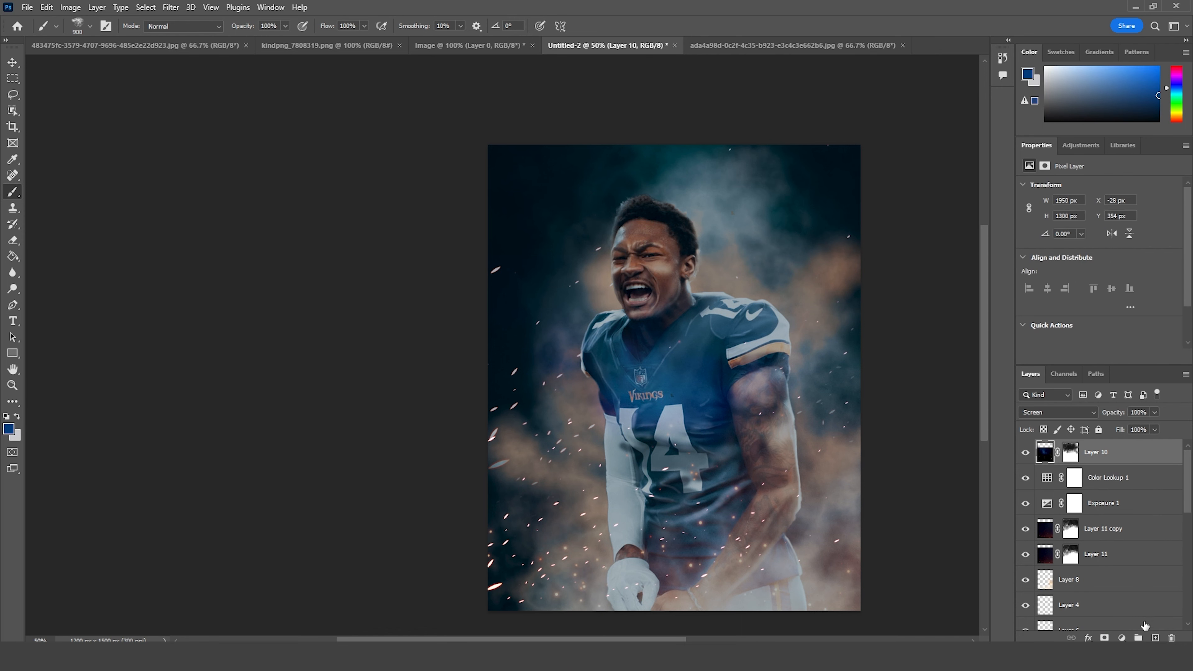
left_click(1156, 638)
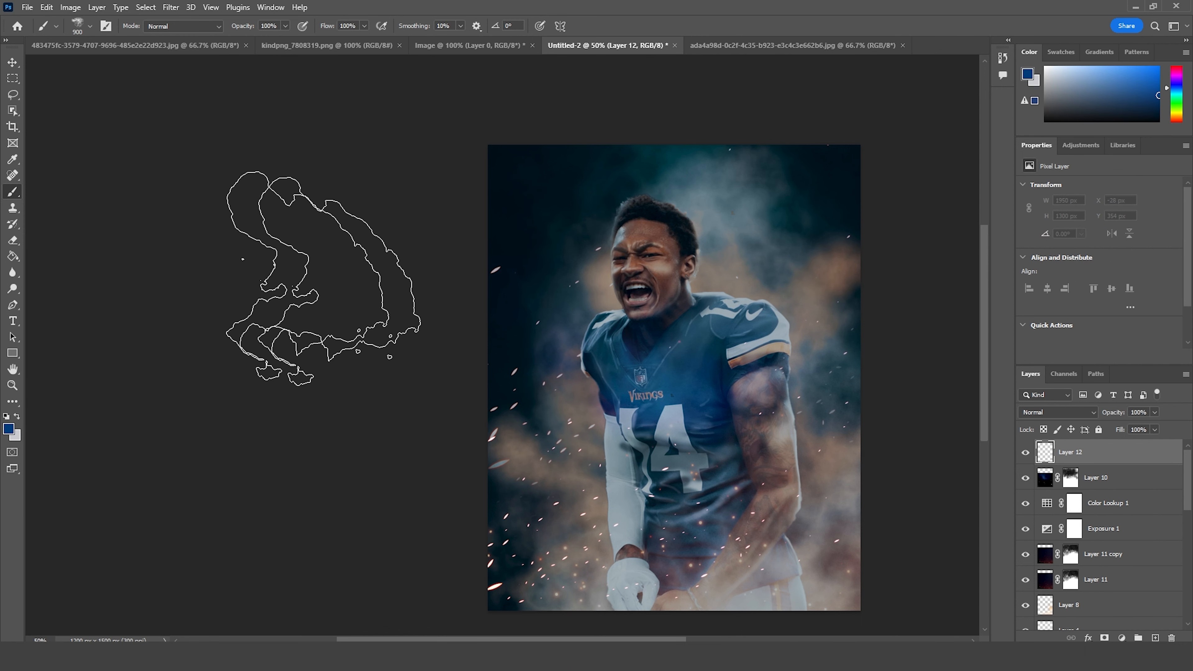
left_click(90, 27)
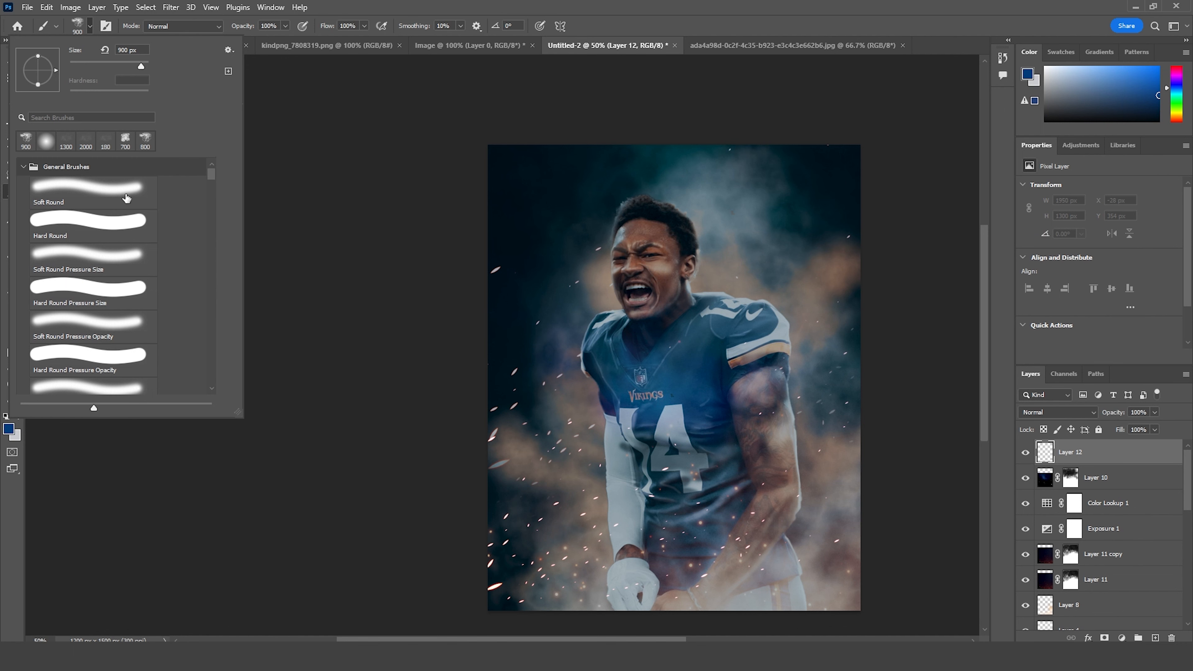
double_click(125, 191)
Step: Set Layer 12 to Soft Light and paint light blue #9eccff over the poster's upper and left areas
left_click(8, 428)
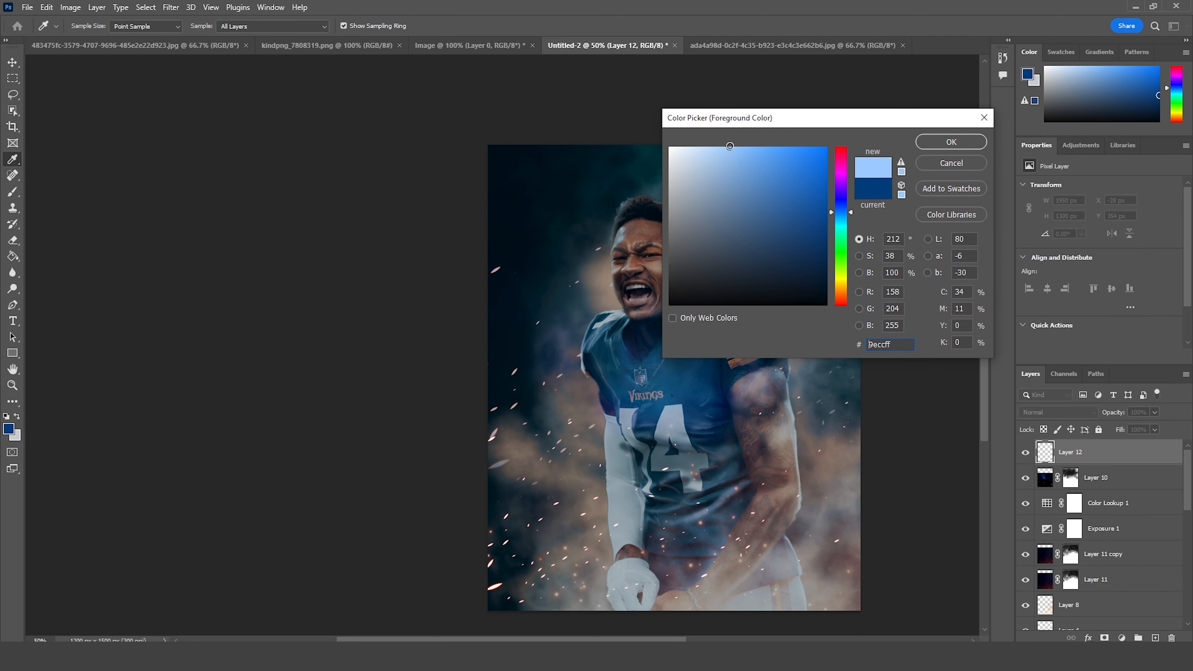
left_click(942, 144)
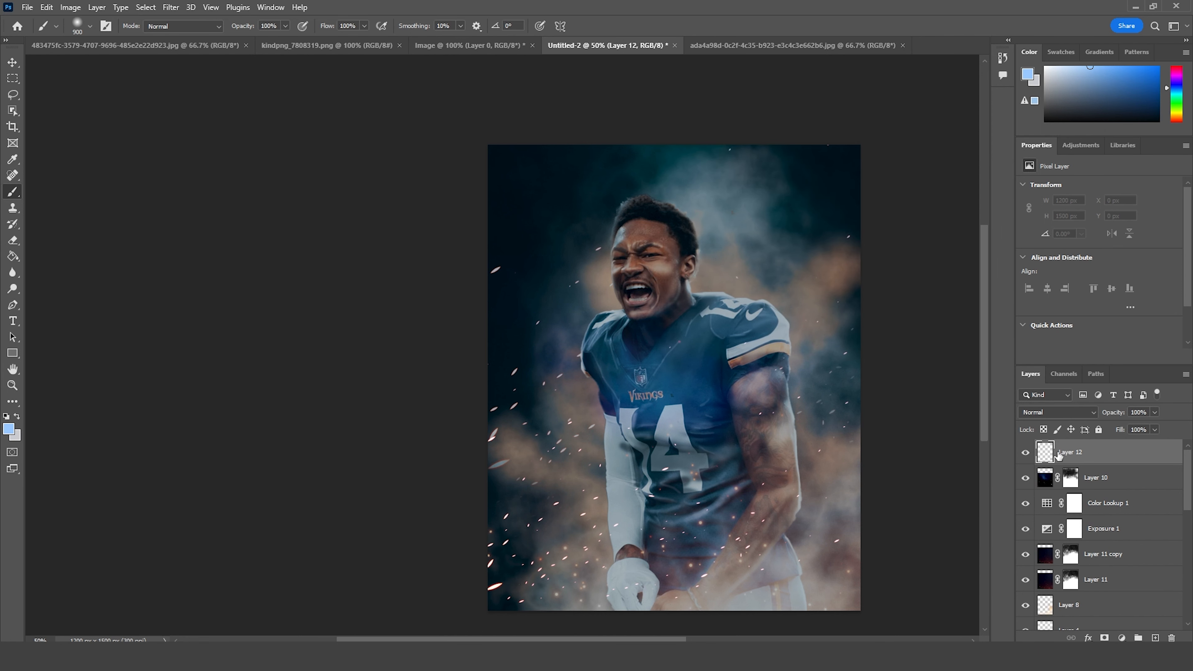
left_click(1058, 412)
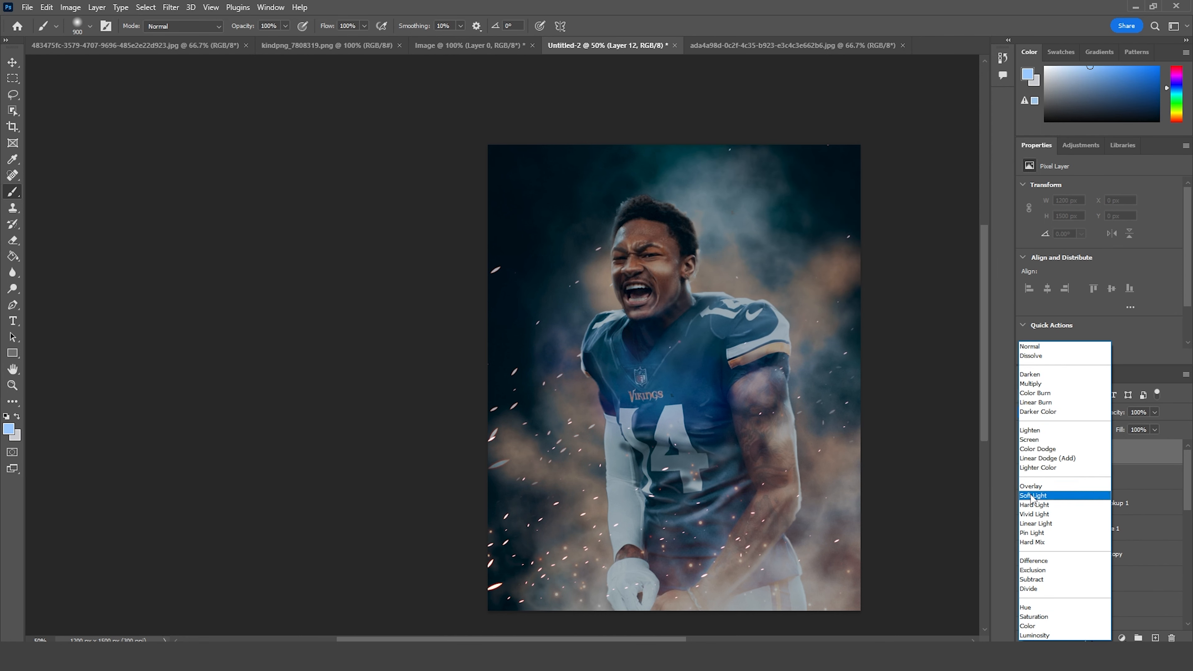
left_click(1032, 496)
mouse_move(730, 406)
left_mouse_down()
mouse_move(613, 147)
mouse_move(572, 347)
mouse_move(640, 240)
mouse_move(591, 422)
mouse_move(759, 173)
mouse_move(493, 133)
mouse_move(560, 426)
mouse_move(423, 457)
left_mouse_up()
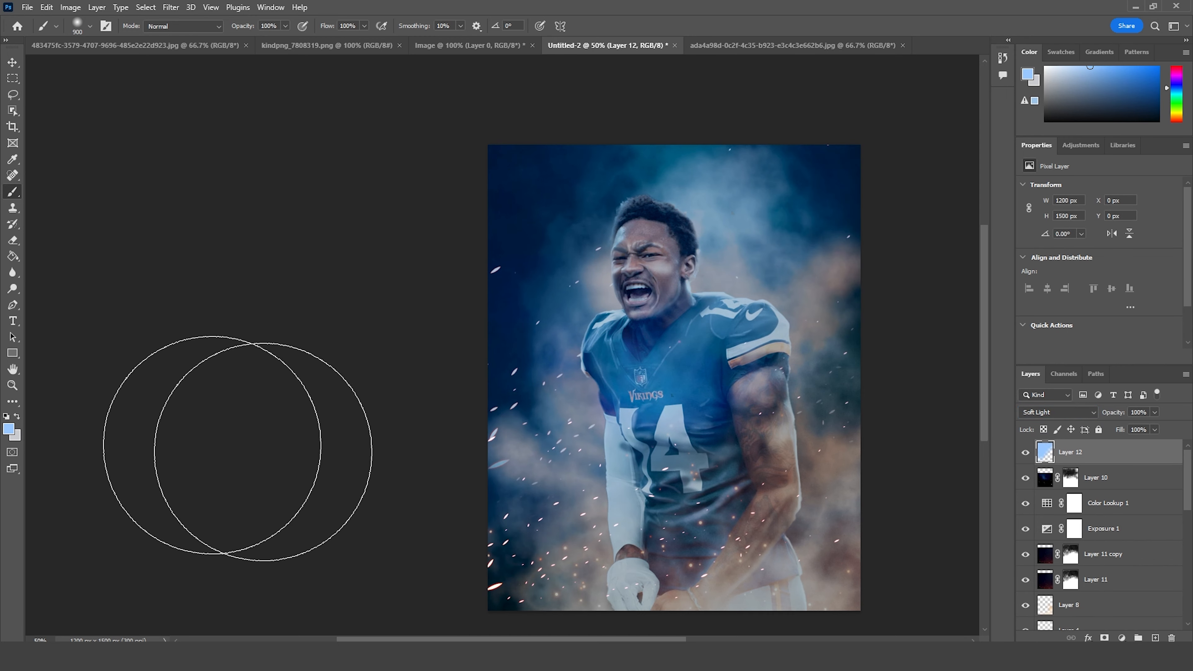
Step: Pick a warm orange and paint it over the lower and right areas of the poster on Layer 12
left_click(16, 432)
left_click_drag(844, 270, 841, 288)
left_click_drag(761, 148, 777, 137)
left_click(921, 147)
mouse_move(813, 414)
left_mouse_down()
mouse_move(847, 379)
mouse_move(756, 594)
mouse_move(413, 573)
left_mouse_up()
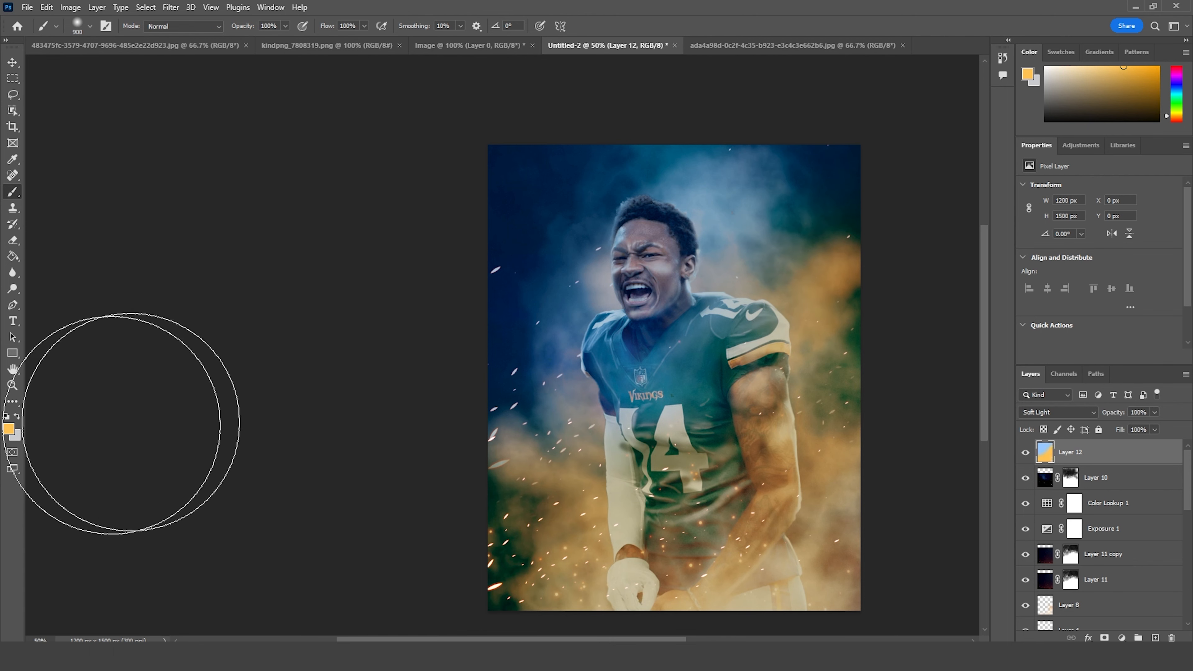
Step: Pick a near-black grey and paint it over the poster's upper-left edge on Layer 12
left_click(8, 429)
left_click(679, 268)
left_click_drag(678, 267, 666, 283)
left_click(940, 147)
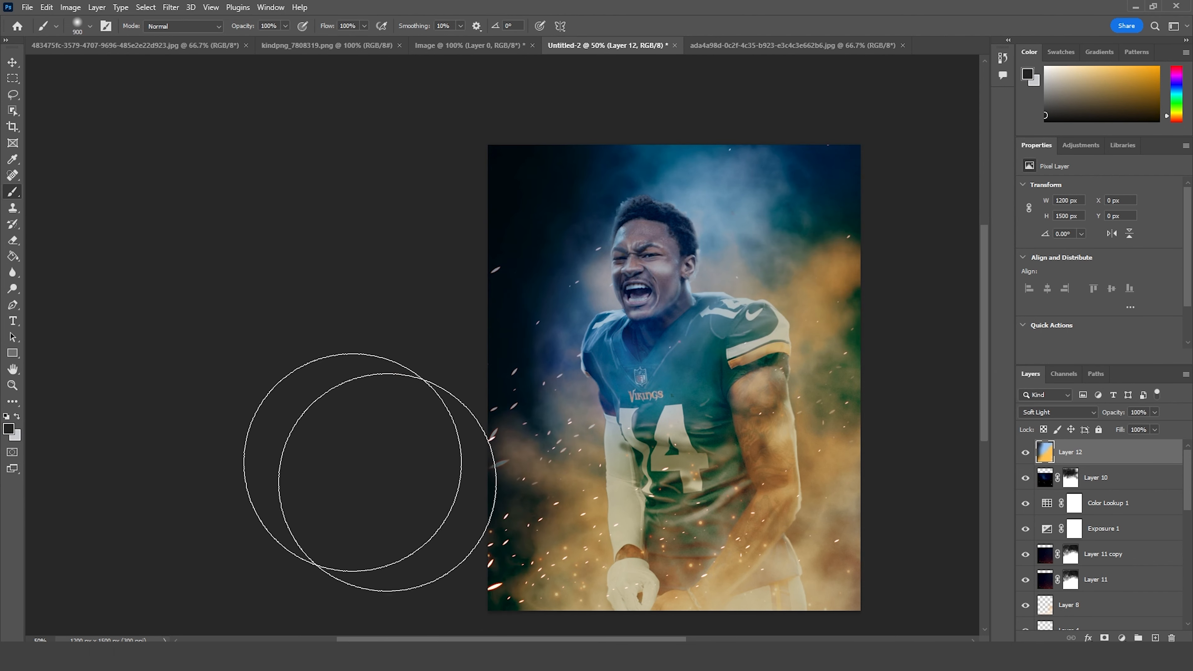
Step: Pick mid grey #828282 and paint over the poster's outer edges on Layer 12 to neutralise the colour there
left_click(8, 428)
left_click(666, 199)
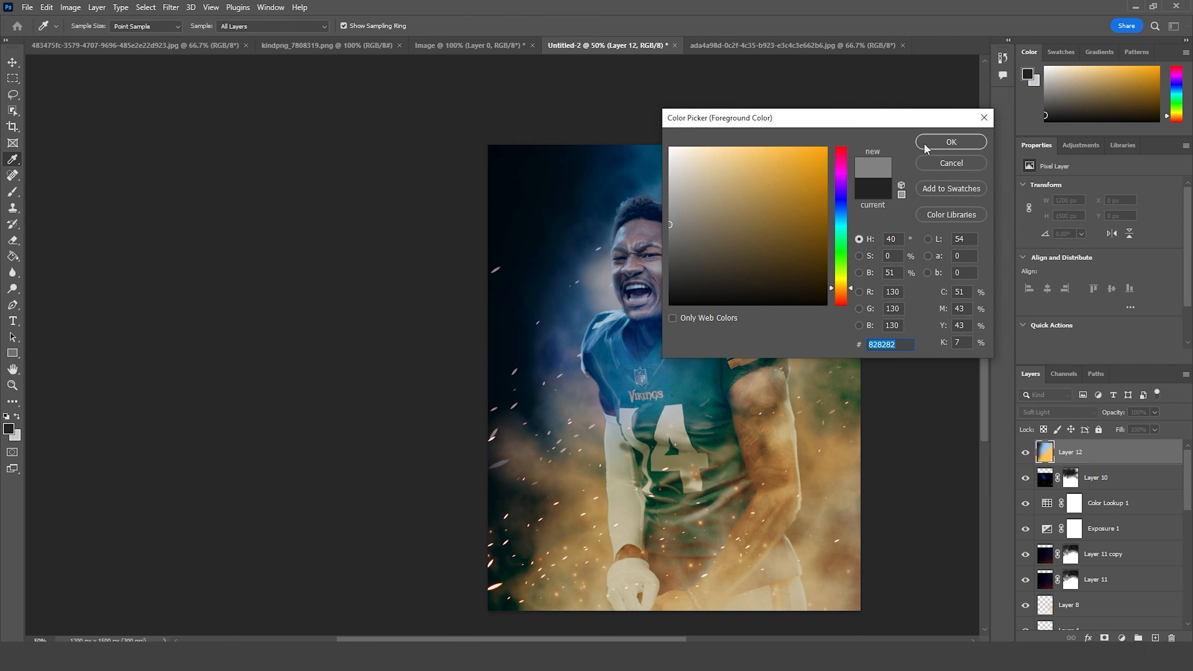
left_click(926, 150)
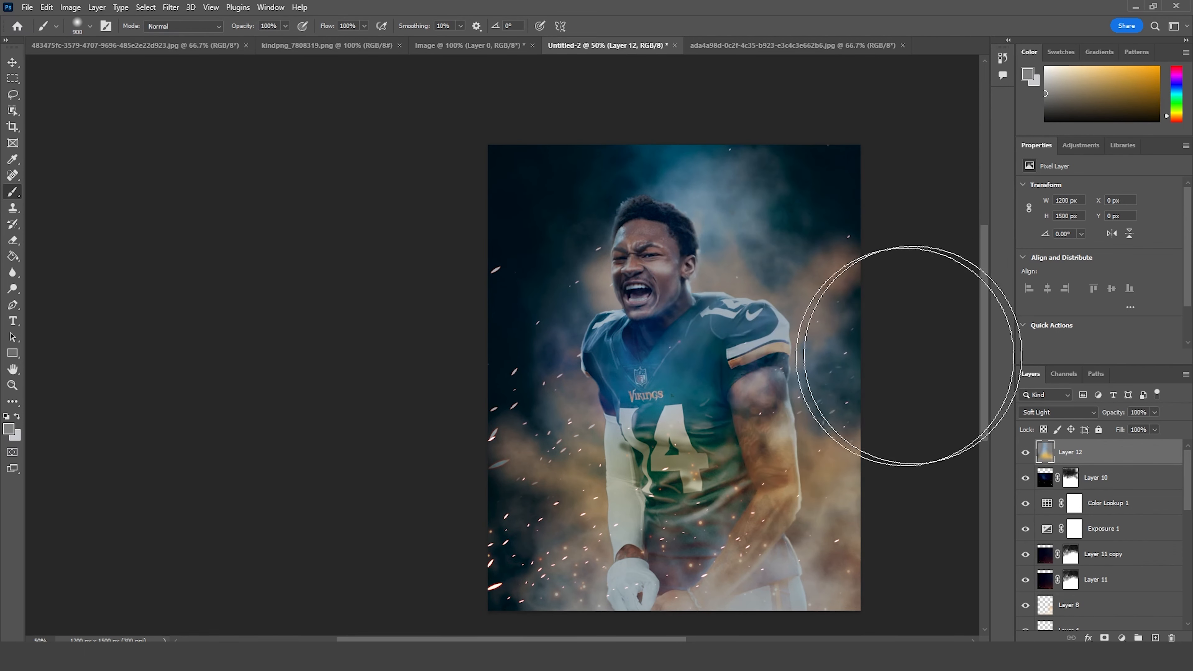
Step: Pick white and paint soft highlights over the player and the surrounding smoke on Layer 12
left_click(8, 428)
left_click_drag(673, 179, 669, 147)
left_click(958, 145)
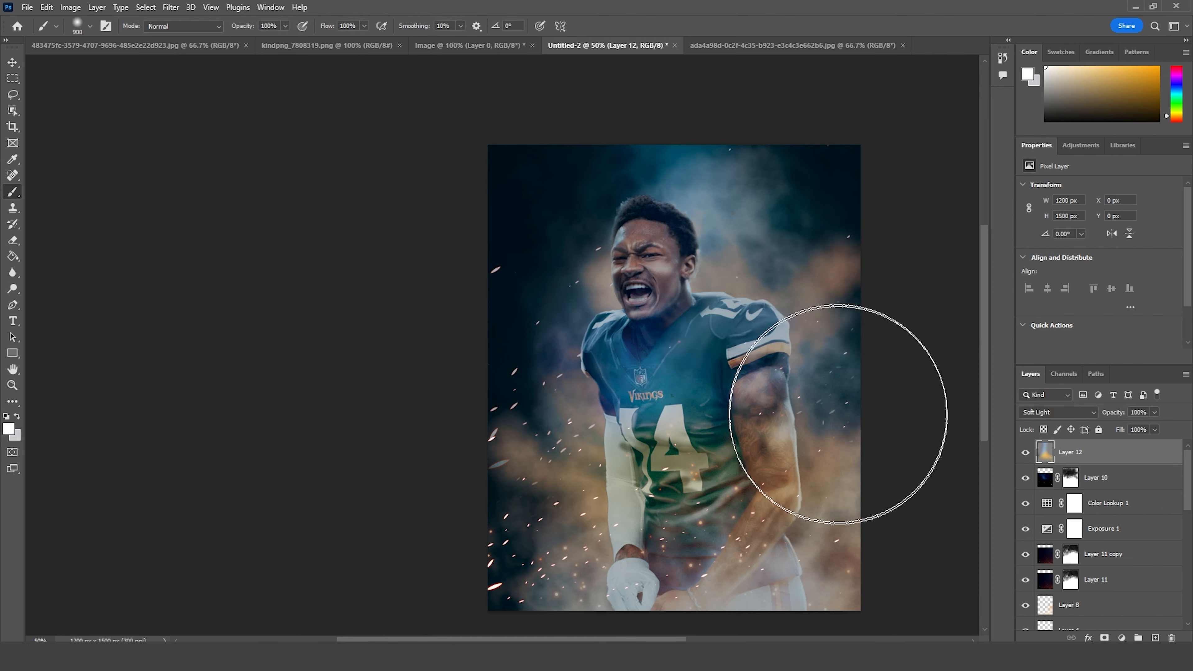
left_click(831, 433)
left_click(820, 357)
left_click_drag(670, 317, 799, 294)
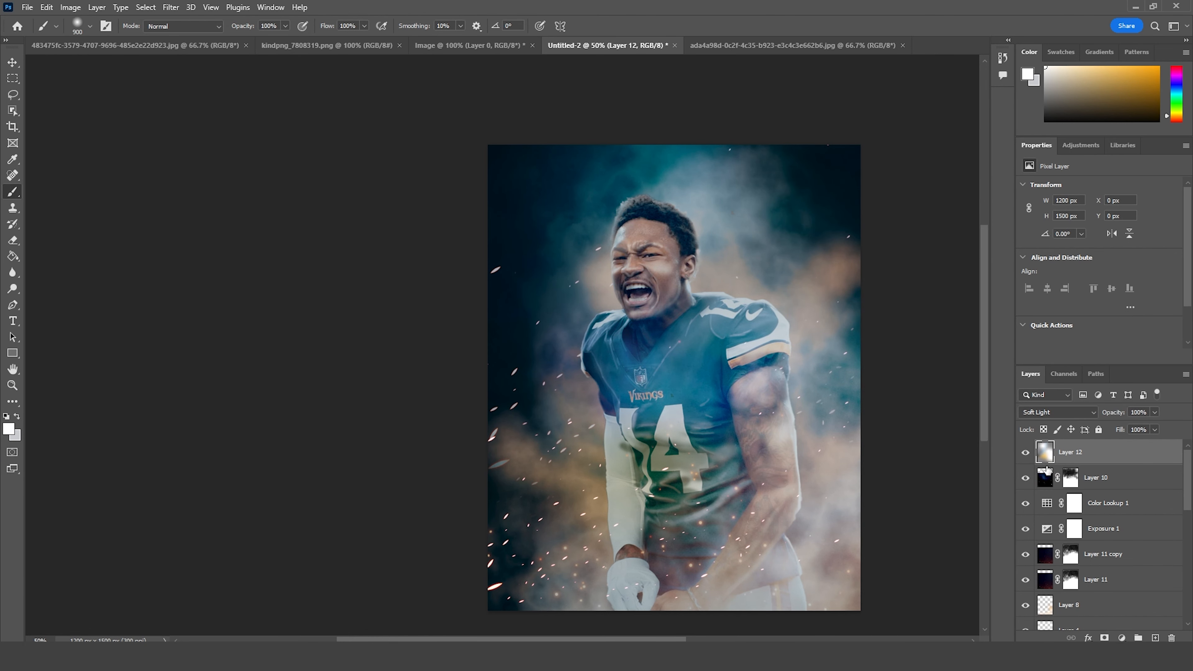
Step: Copy the floating rocks image into the poster document and place its layer between Layer 10 copy and Layer 9
left_click(329, 43)
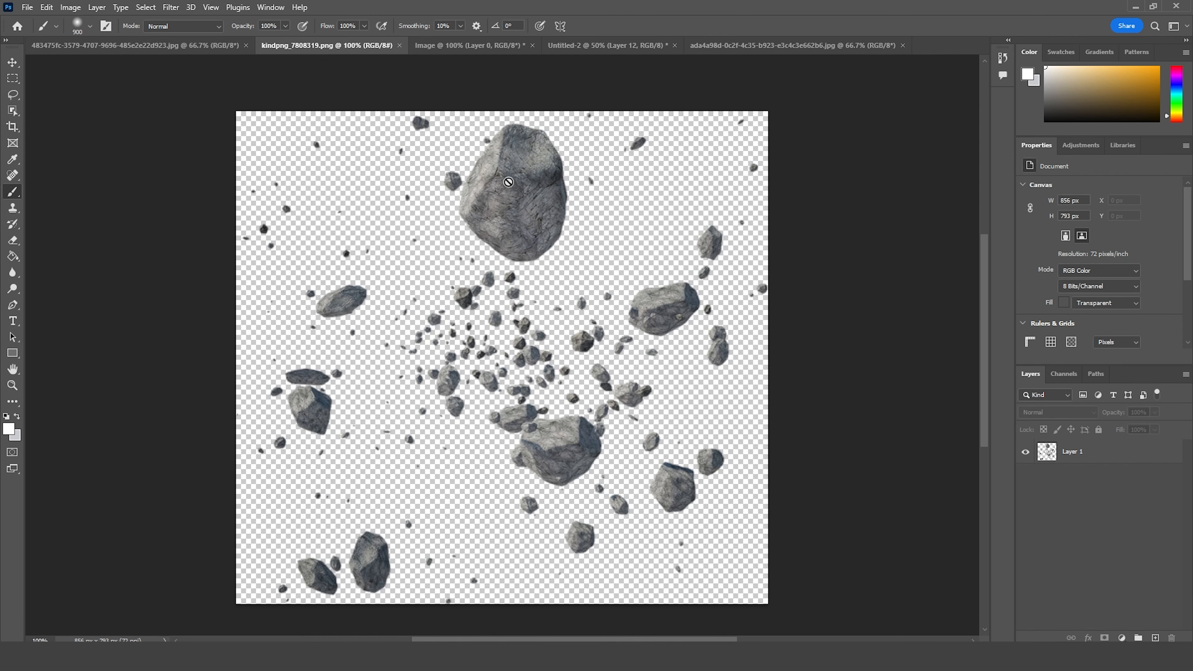
left_click(13, 63)
left_click_drag(521, 199, 723, 388)
left_click_drag(1047, 459, 1090, 469)
Step: Transform the rocks to about 1372 × 1394 px and position them behind the player toward the poster's right side
key("ctrl+t")
left_click_drag(853, 508, 965, 556)
left_click_drag(840, 454, 847, 416)
left_click_drag(973, 351, 977, 308)
left_click_drag(866, 410, 879, 404)
key("Return")
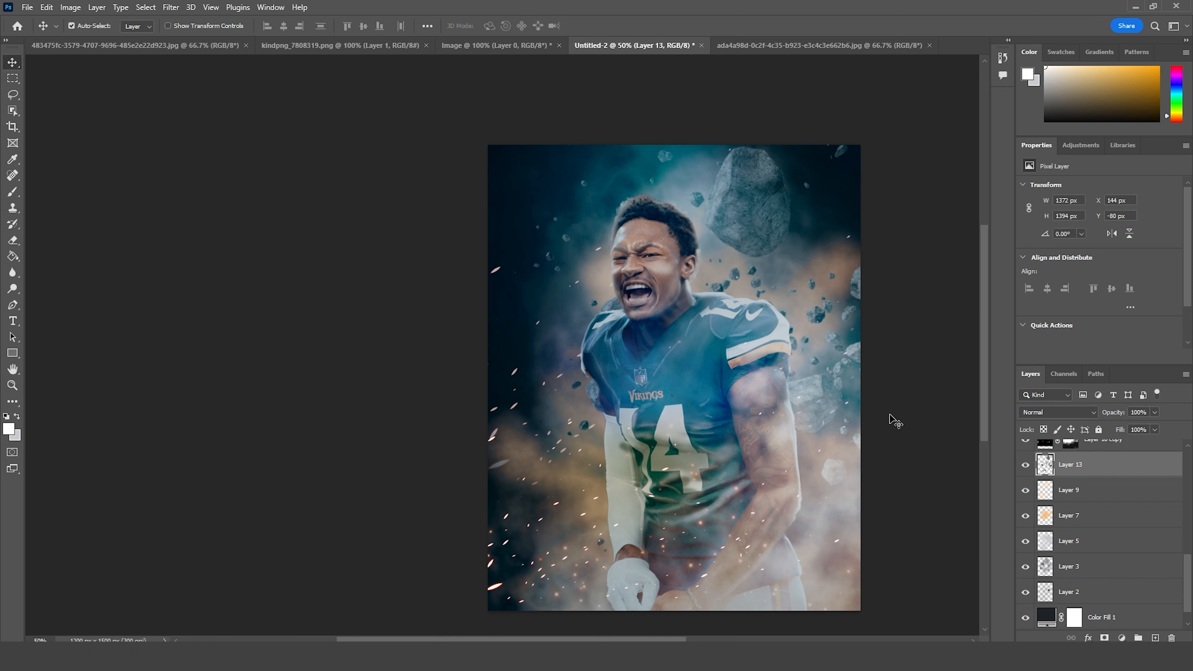
Step: Apply a Motion Blur to the Layer 13 rocks with a 29° angle and a 19-pixel distance
left_click(172, 8)
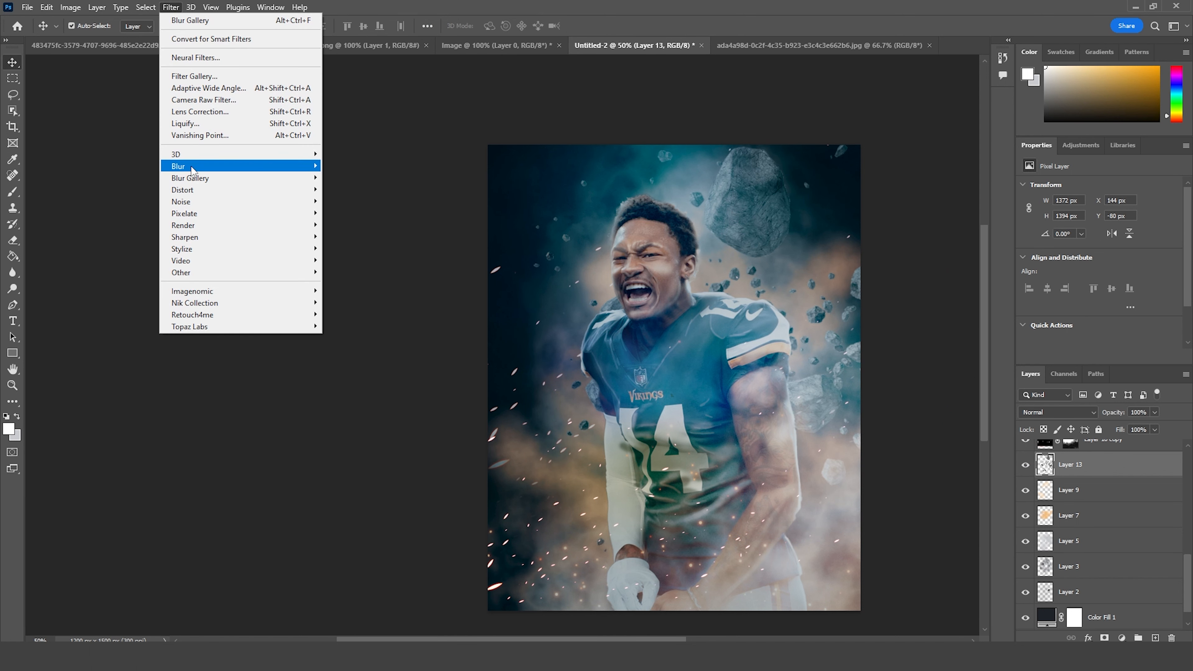
mouse_move(194, 167)
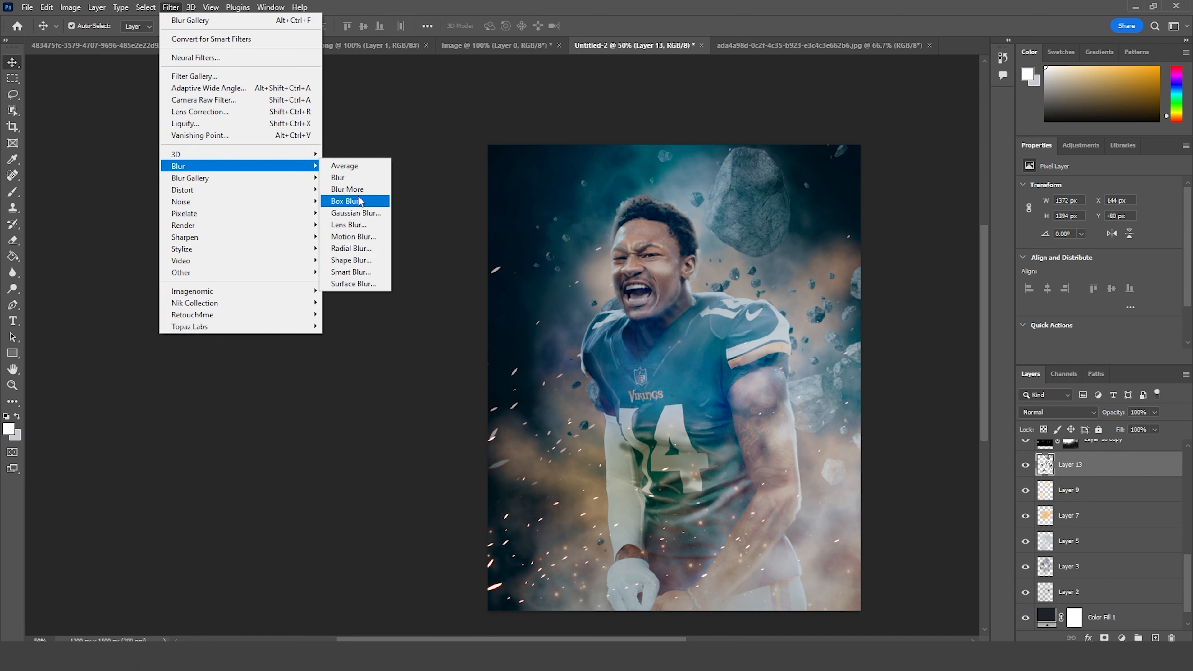
left_click(358, 240)
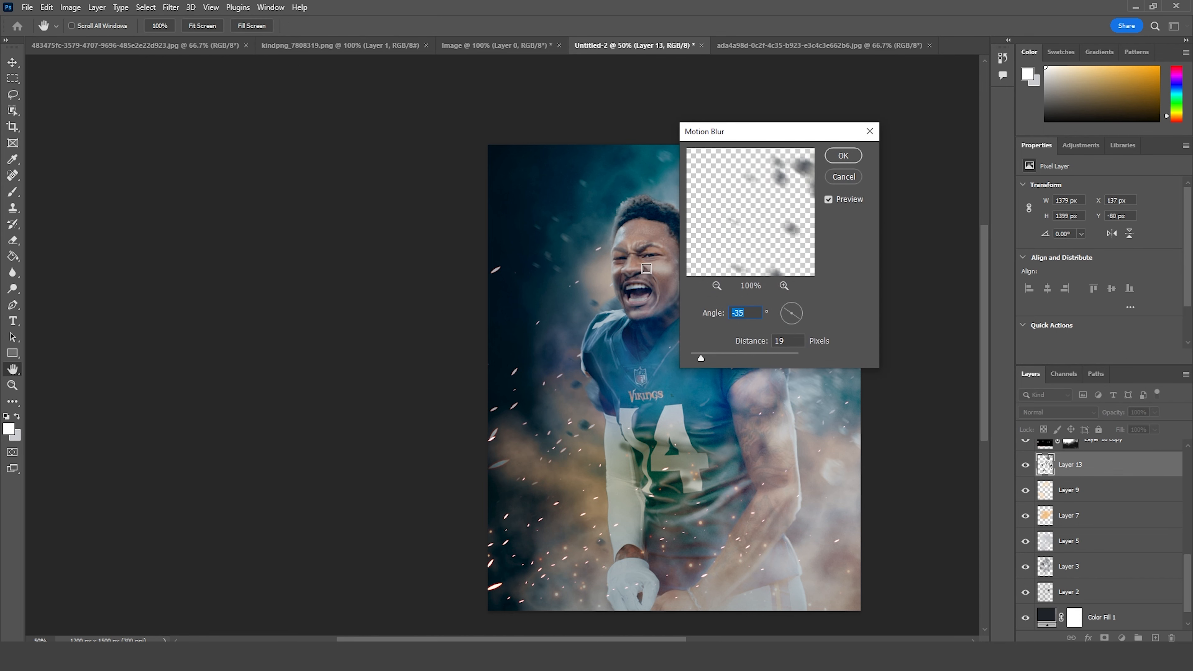
left_click_drag(750, 143, 371, 91)
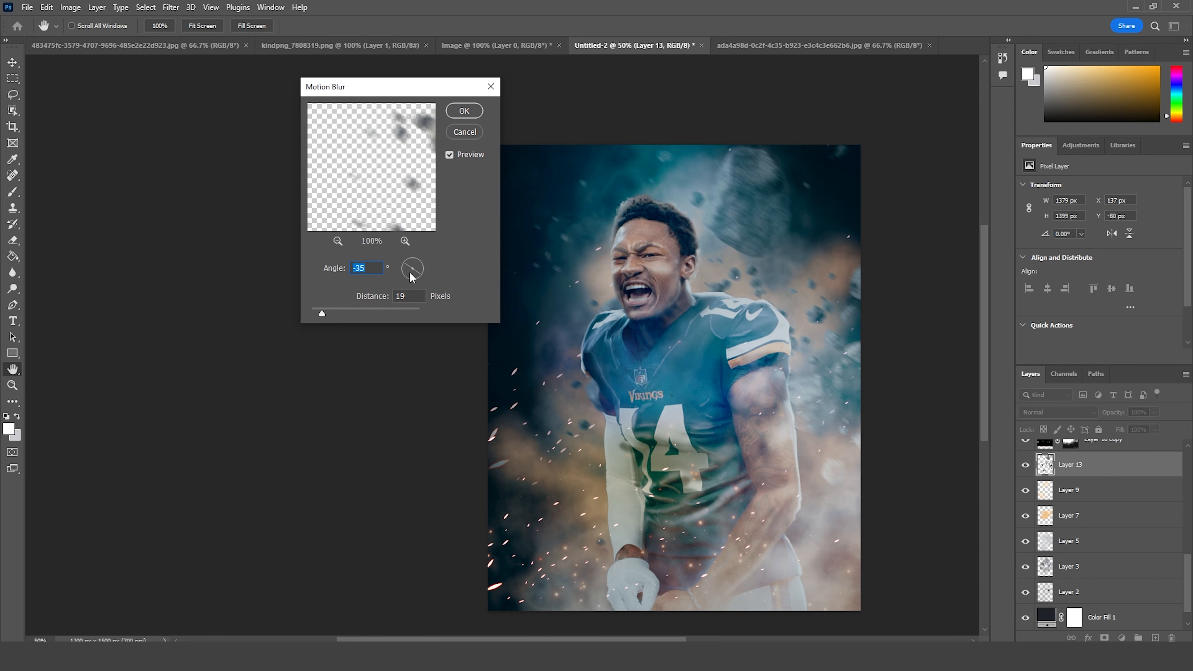
type("0")
left_click_drag(419, 268, 419, 264)
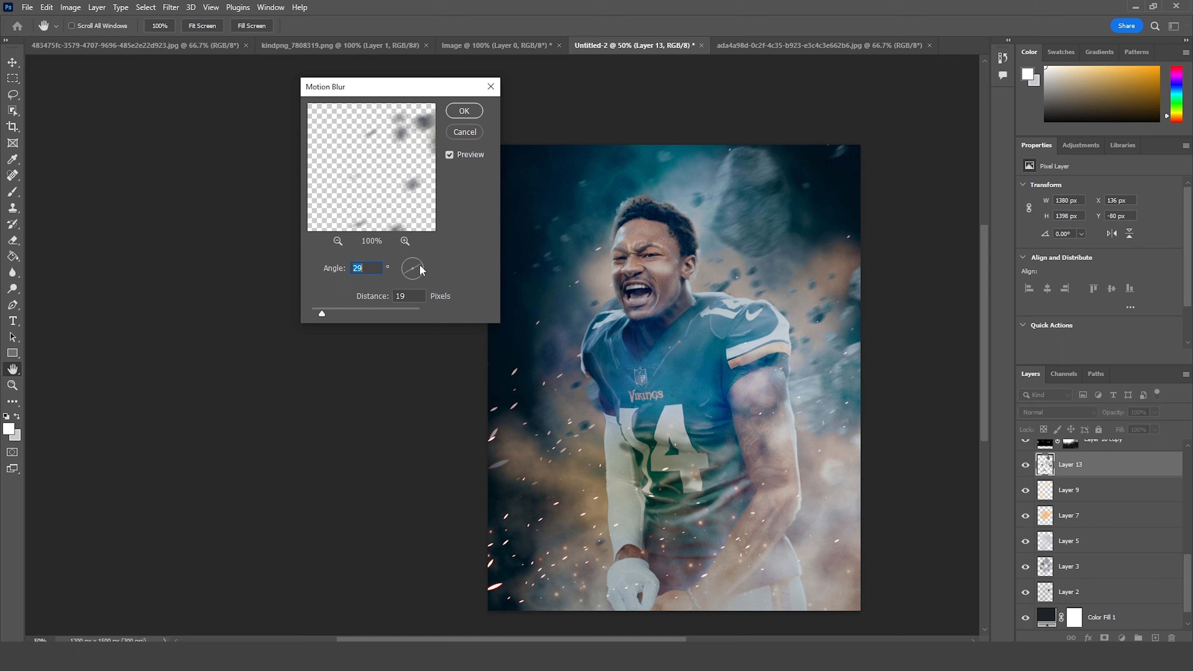
left_click(464, 111)
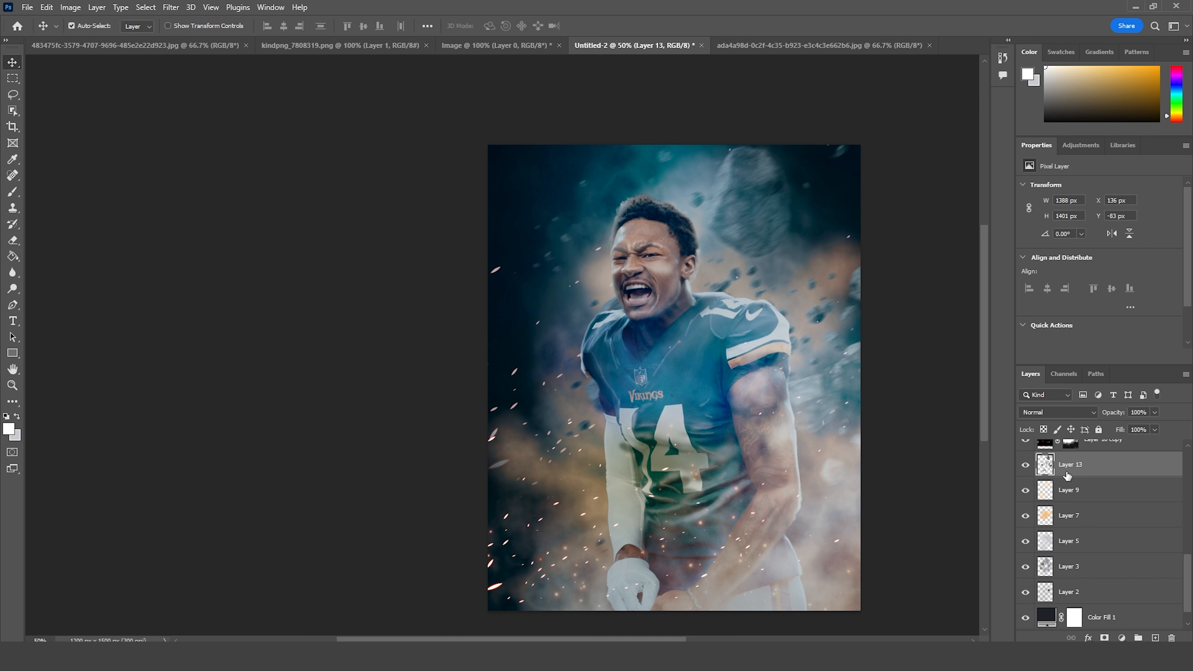
Step: Duplicate the Layer 13 rocks above Layer 11 copy and mask the copy off the player's face, body and the poster's lower left
key("ctrl+j")
mouse_move(1067, 476)
left_mouse_down()
mouse_move(1057, 425)
mouse_move(1072, 417)
mouse_move(1091, 476)
left_mouse_up()
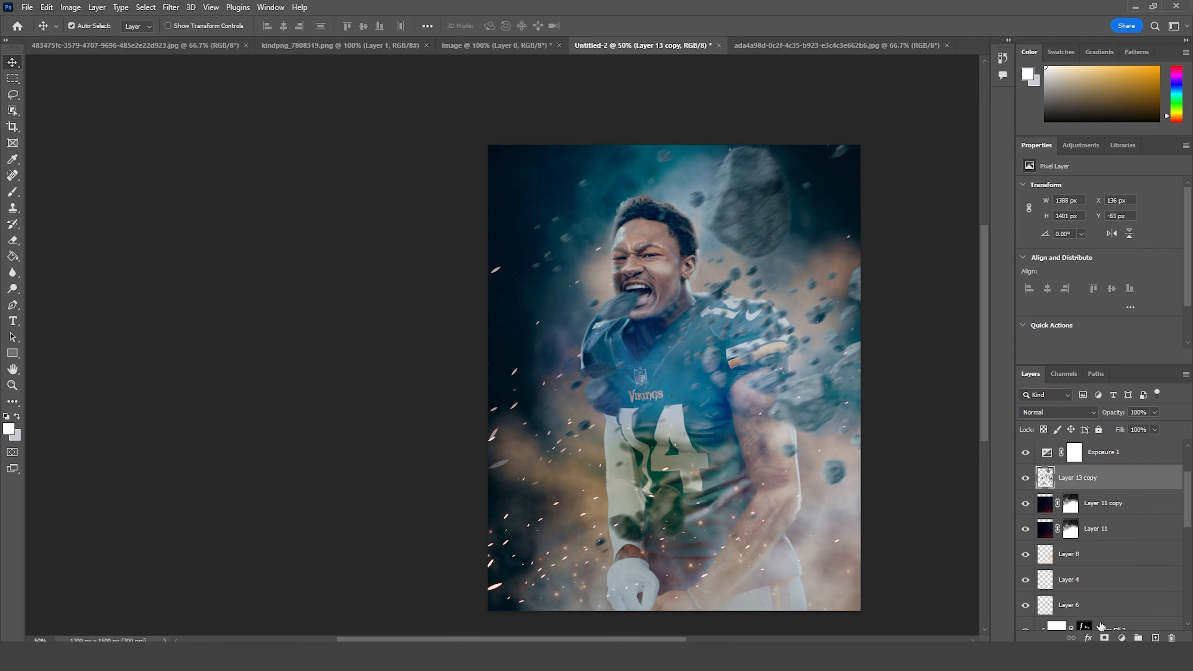
left_click(1104, 638)
key("d")
key("b")
mouse_move(585, 341)
left_mouse_down()
mouse_move(563, 373)
mouse_move(652, 533)
left_mouse_up()
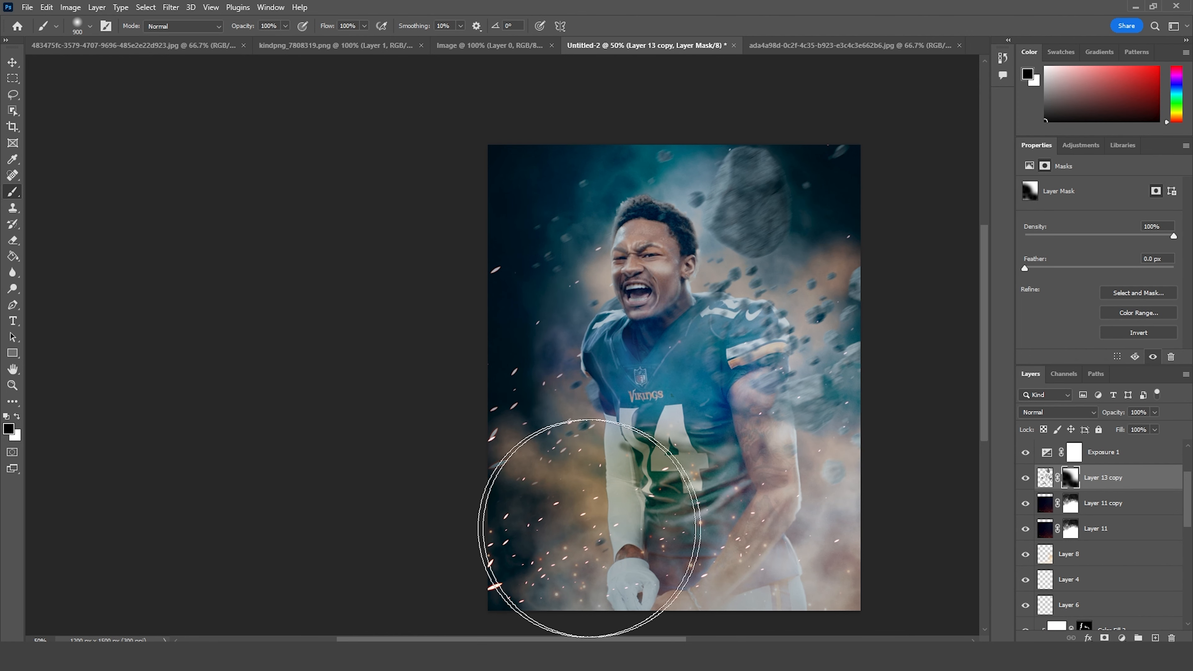
Step: Stamp all visible layers into a new merged layer above Layer 12
left_click(1051, 463)
left_click_drag(1188, 502, 1185, 446)
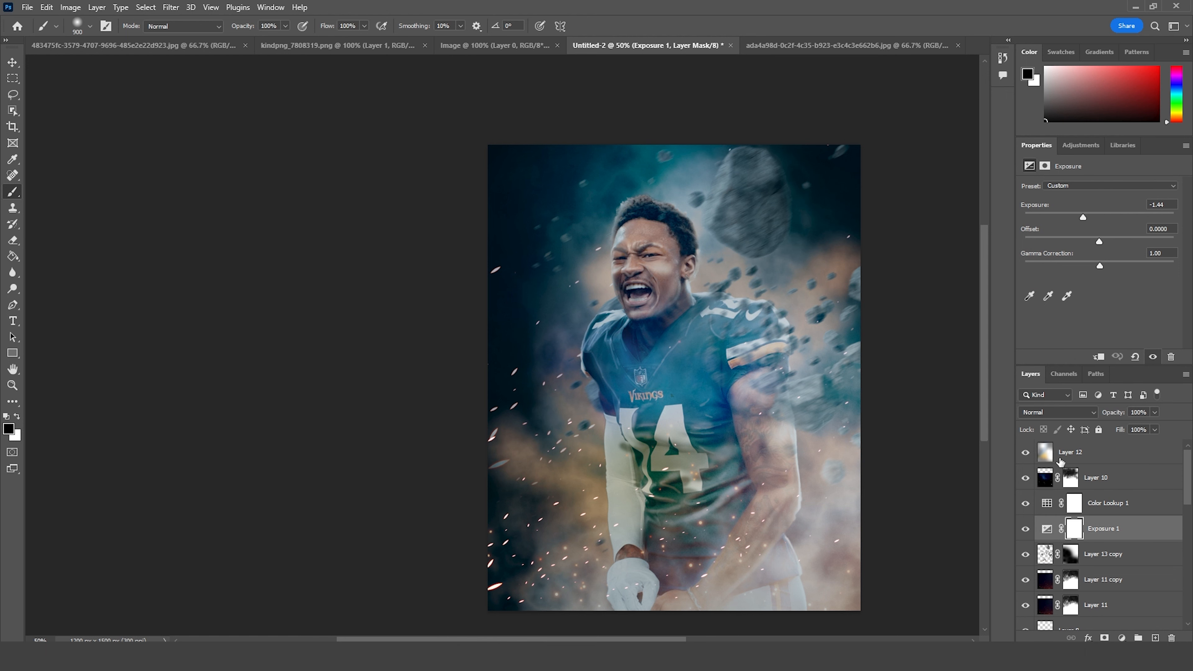
left_click(1049, 457)
key("ctrl+shift+alt+e")
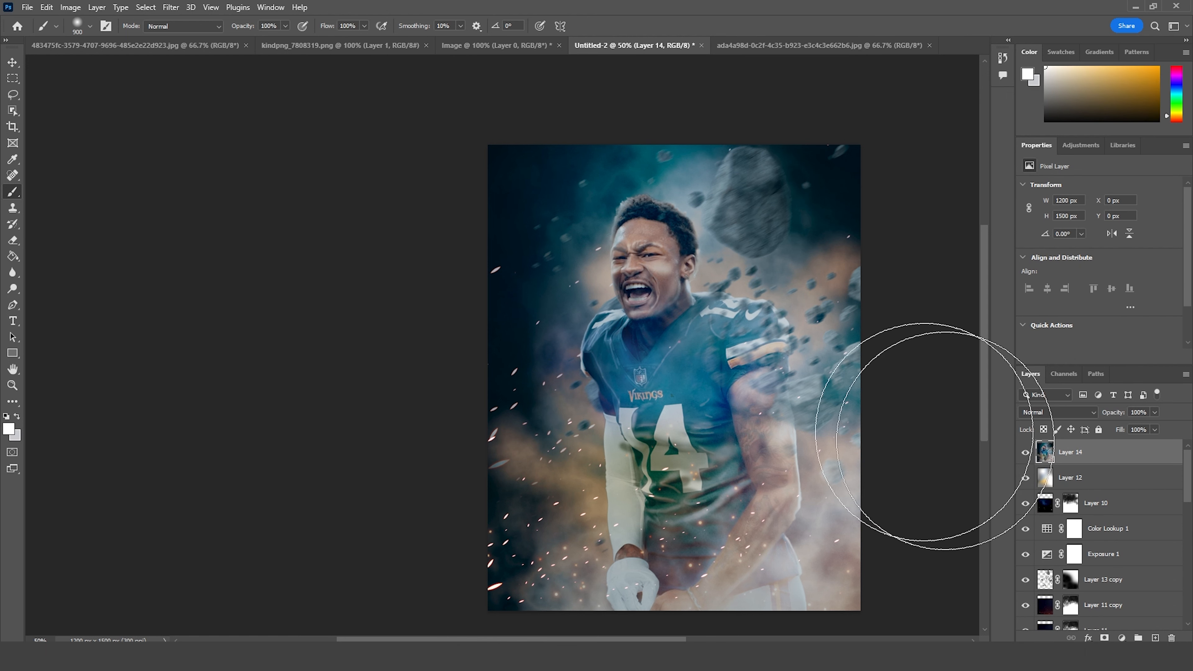
Step: In the Camera Raw Filter, set Exposure to -0.25, Highlights to +44, Clarity to +50 and Vibrance to +46, and adjust Saturation slightly
left_click(177, 10)
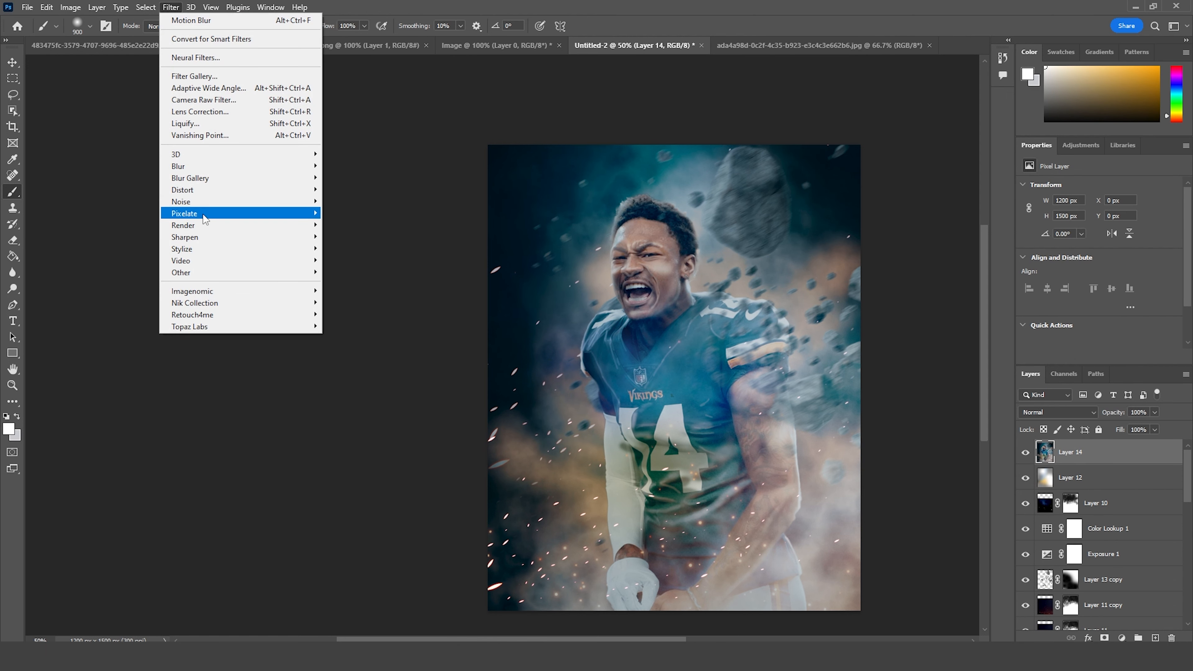
left_click(201, 99)
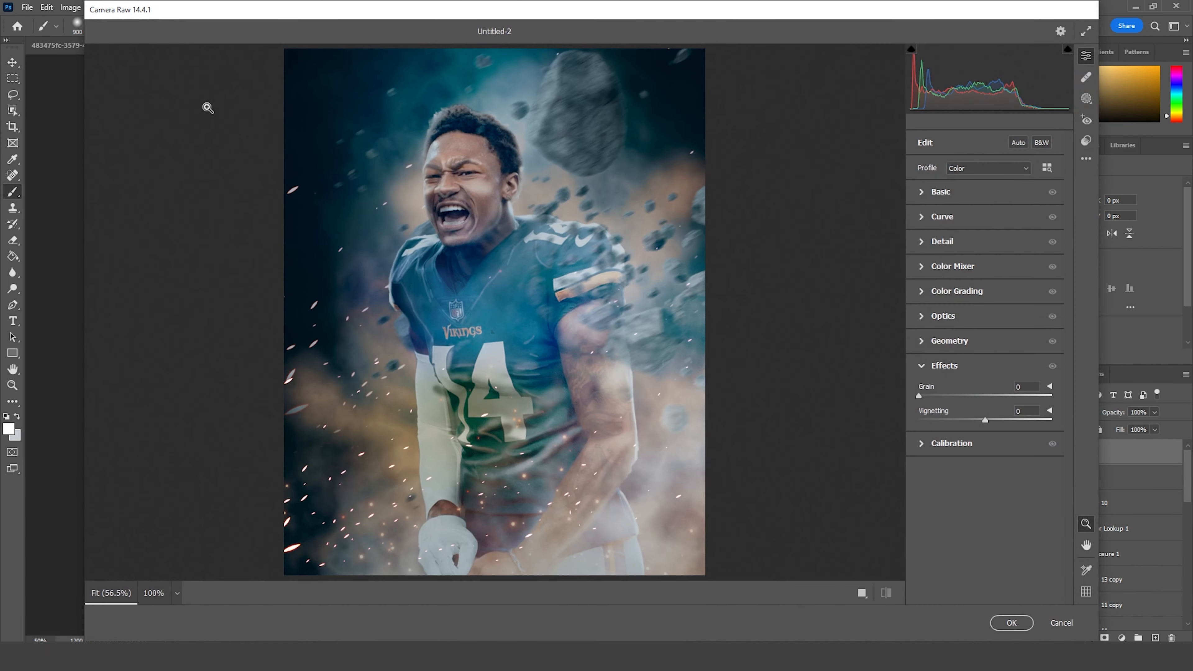
left_click(922, 193)
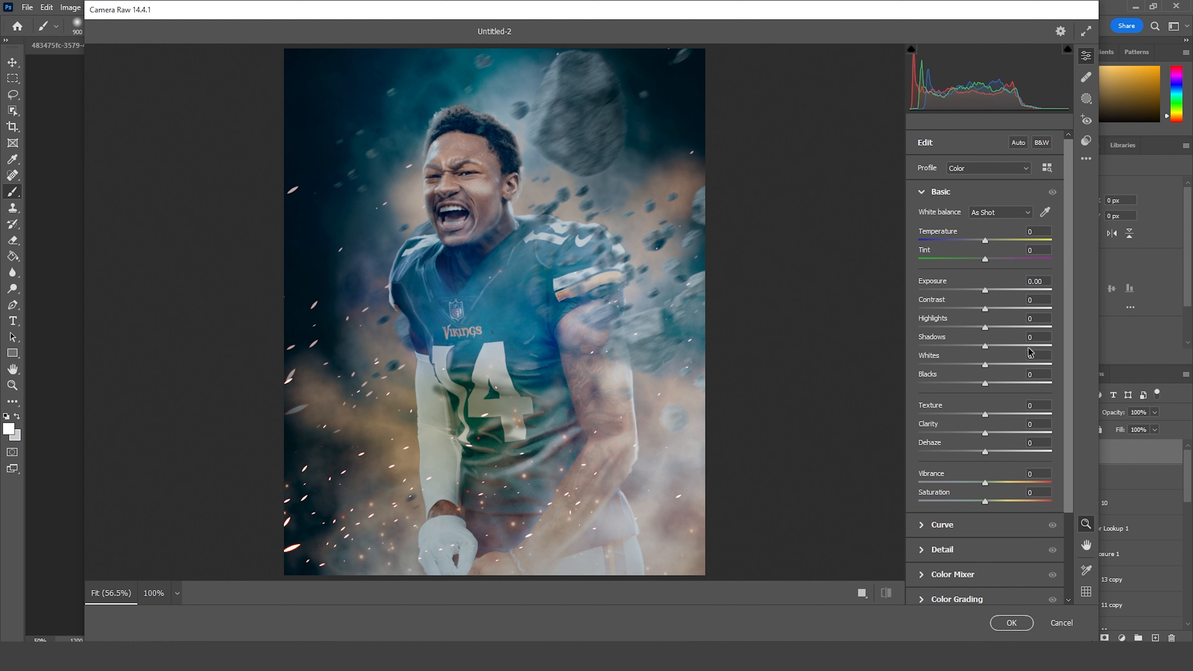
left_click_drag(1005, 433, 1018, 432)
left_click(1010, 326)
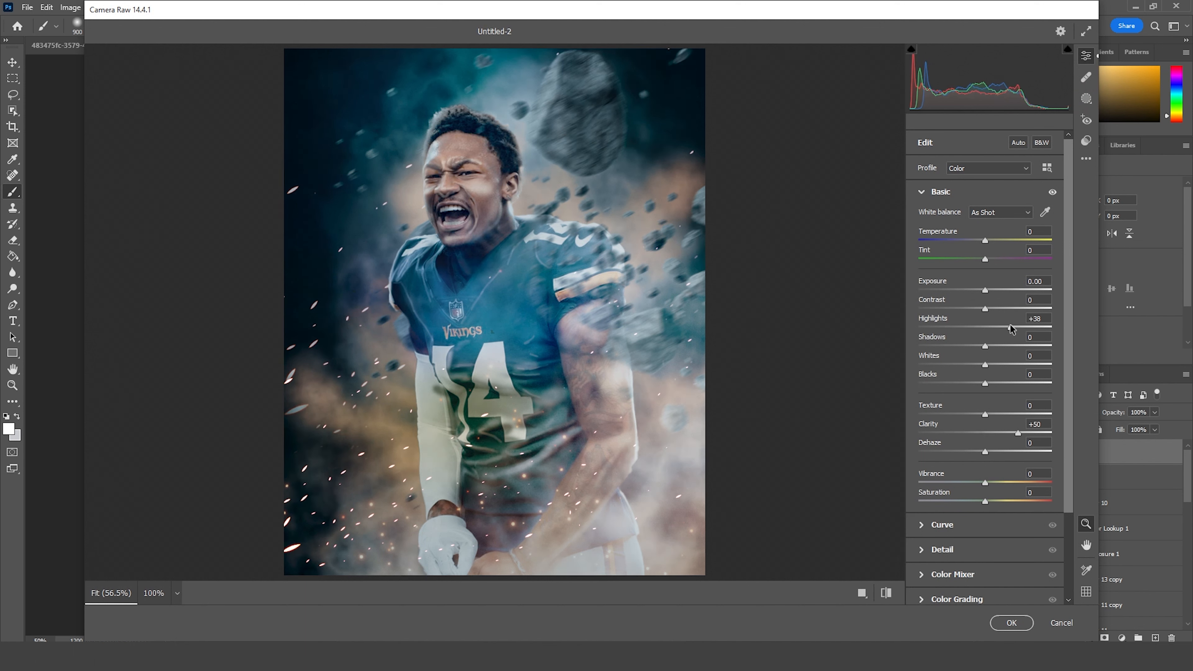
left_click_drag(988, 292, 983, 290)
left_click(1016, 483)
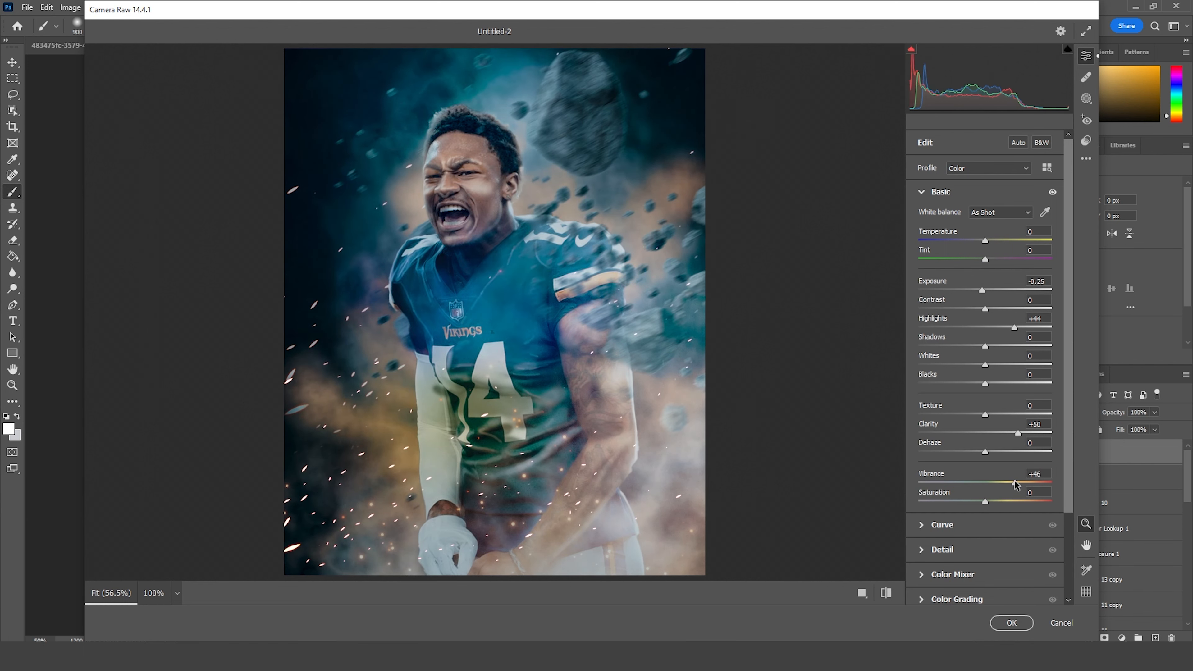
left_click_drag(988, 503, 989, 501)
Step: Set Noise Reduction to 23, Color Noise Reduction to 21, Grain to 16 and Vignetting to -11, and apply the Camera Raw Filter
left_click(923, 551)
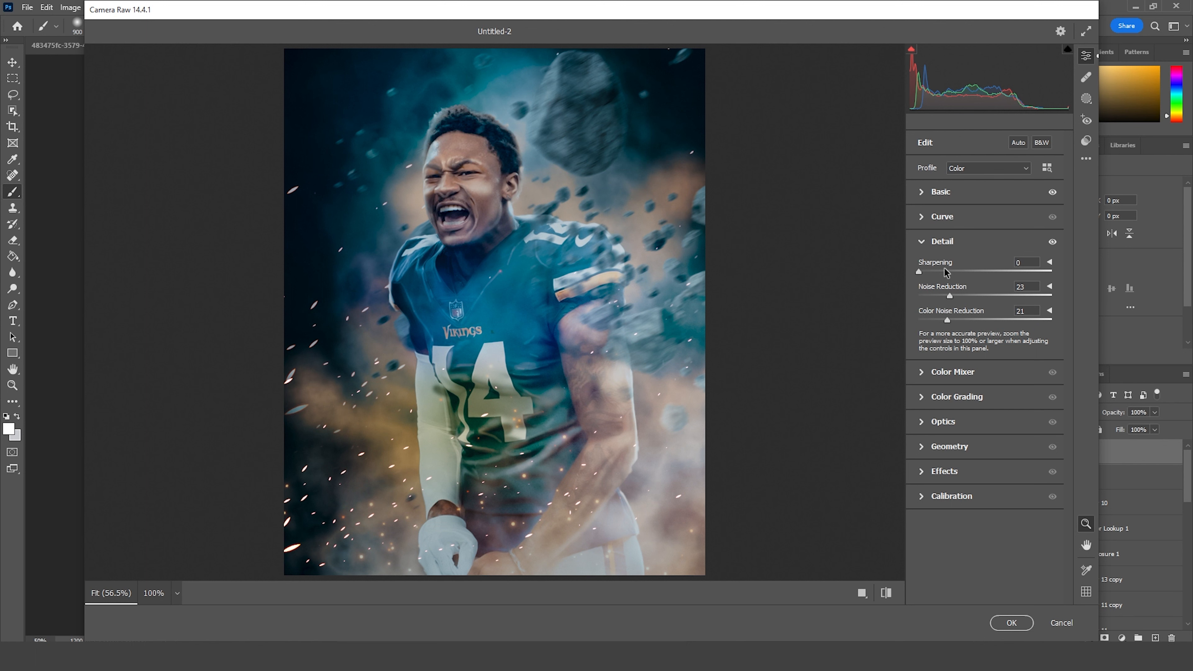
left_click(923, 448)
left_click(923, 343)
left_click(922, 371)
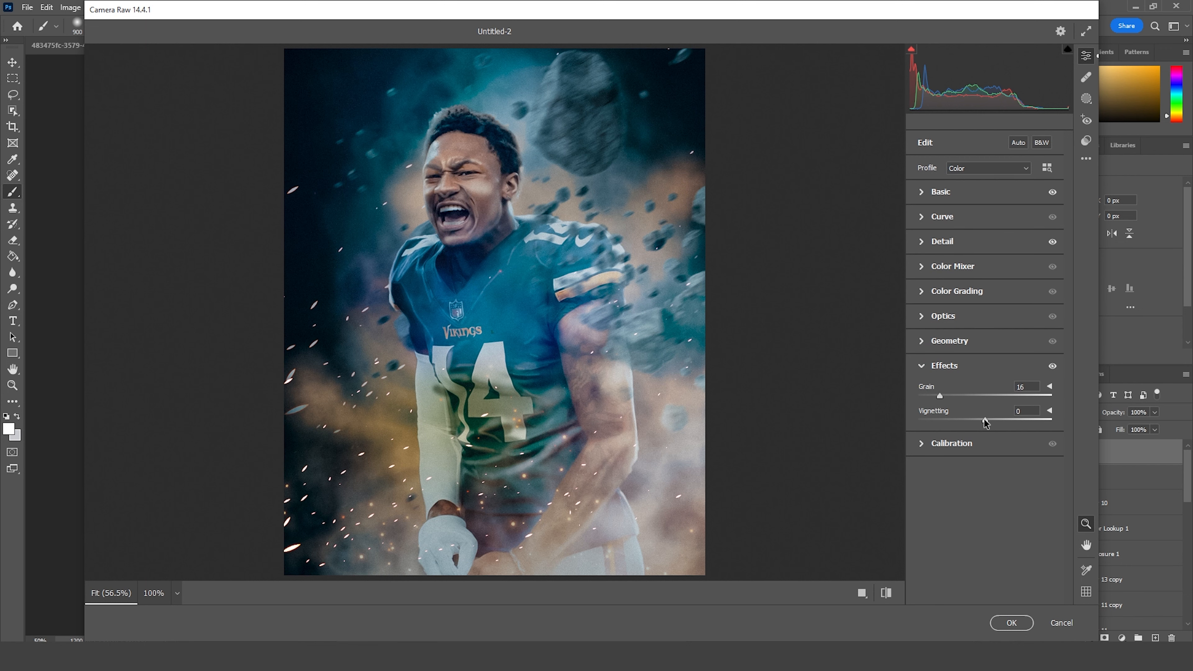
left_click_drag(985, 420, 977, 421)
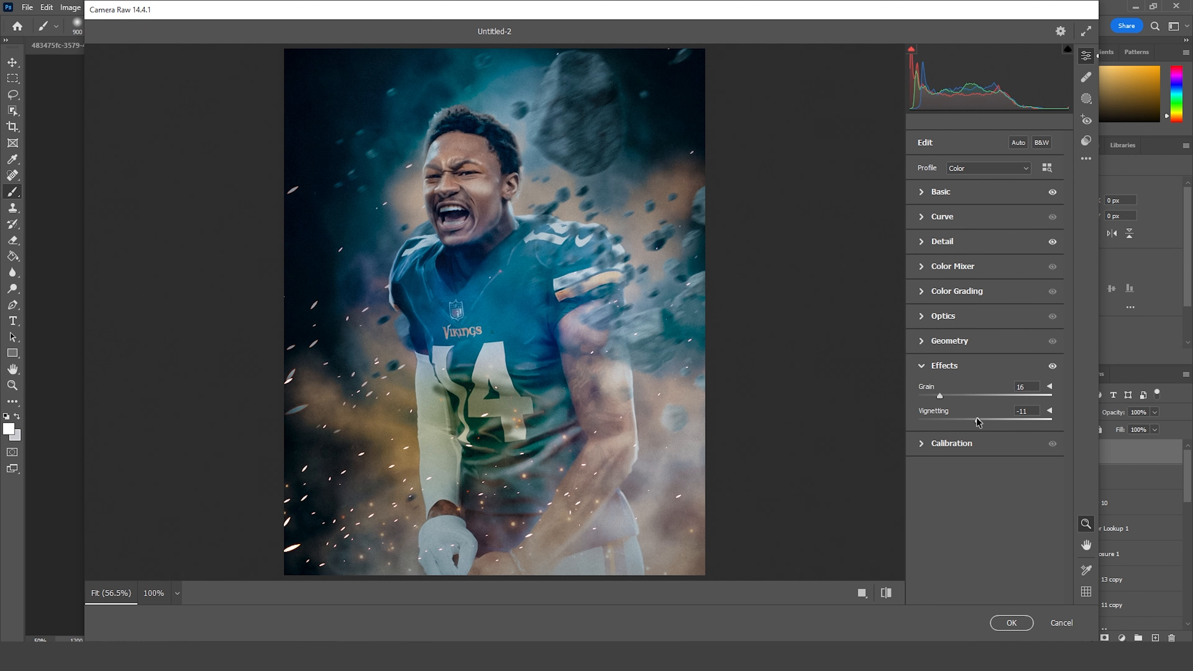
left_click(1012, 623)
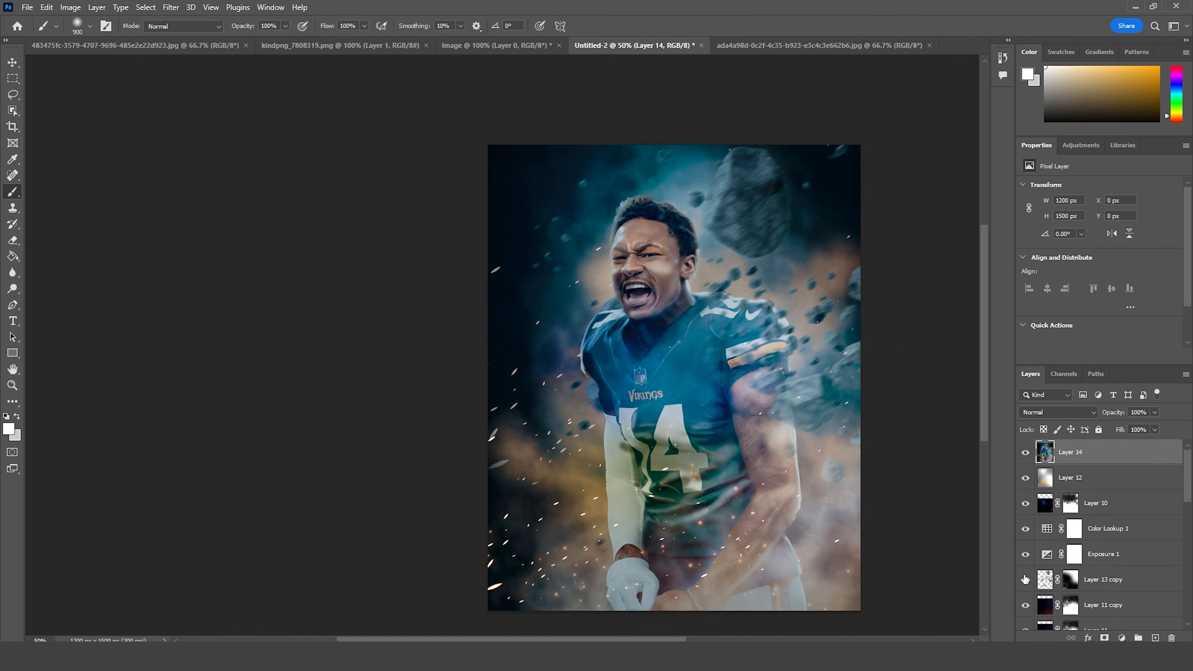
key("ctrl+minus")
key("ctrl+plus")
key("ctrl+plus")
left_click_drag(669, 409, 510, 387)
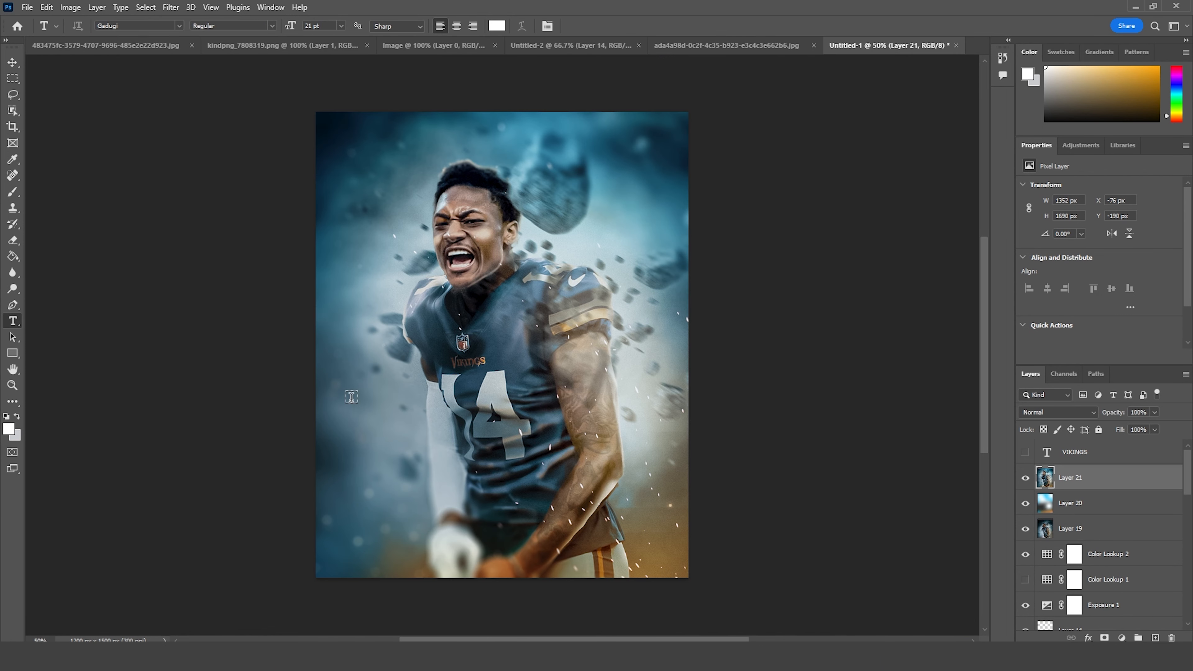
Step: Add a white VIKINGS title in 21 pt Gadugi with 940 tracking across the player's torso and shift it slightly down
left_click_drag(350, 391, 661, 435)
type("VIKINGS")
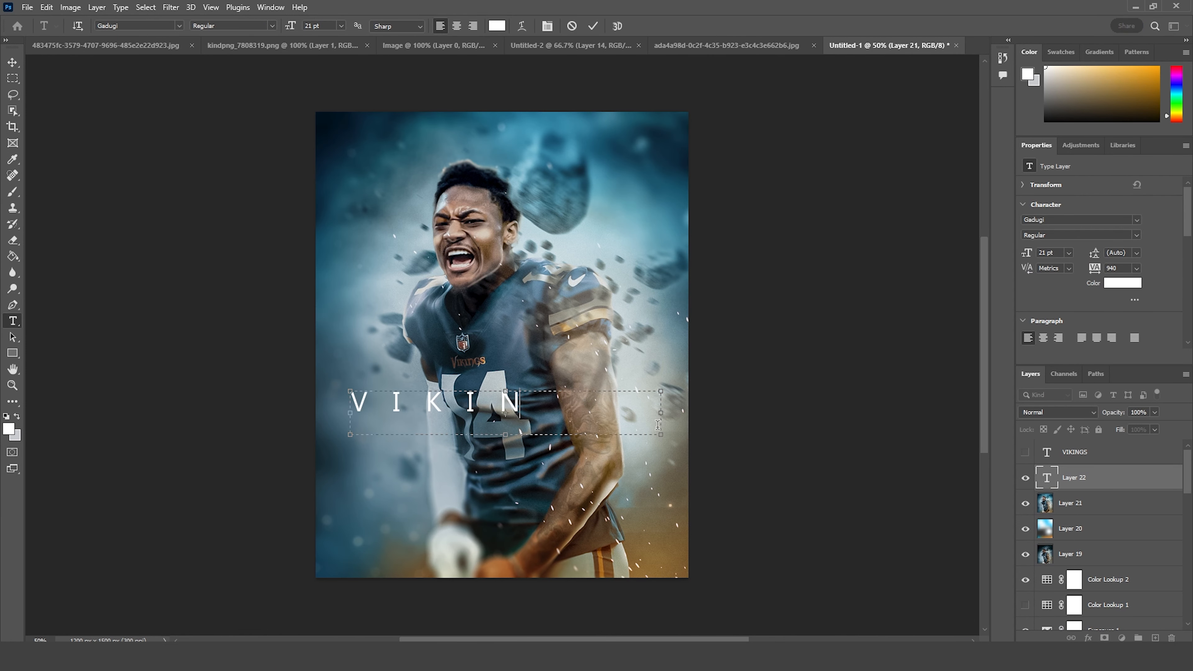
left_click(17, 66)
left_click_drag(554, 403, 572, 432)
Step: Add a small centered Lorem ipsum paragraph in white with tracking 0 and place it beneath the VIKINGS title near the poster's bottom
left_click(12, 321)
left_click_drag(381, 141, 616, 161)
left_click_drag(1027, 253, 954, 253)
left_click(1136, 268)
left_click(1107, 344)
left_click(457, 26)
key("Up")
key("Up")
left_click(12, 64)
left_click_drag(519, 154, 508, 464)
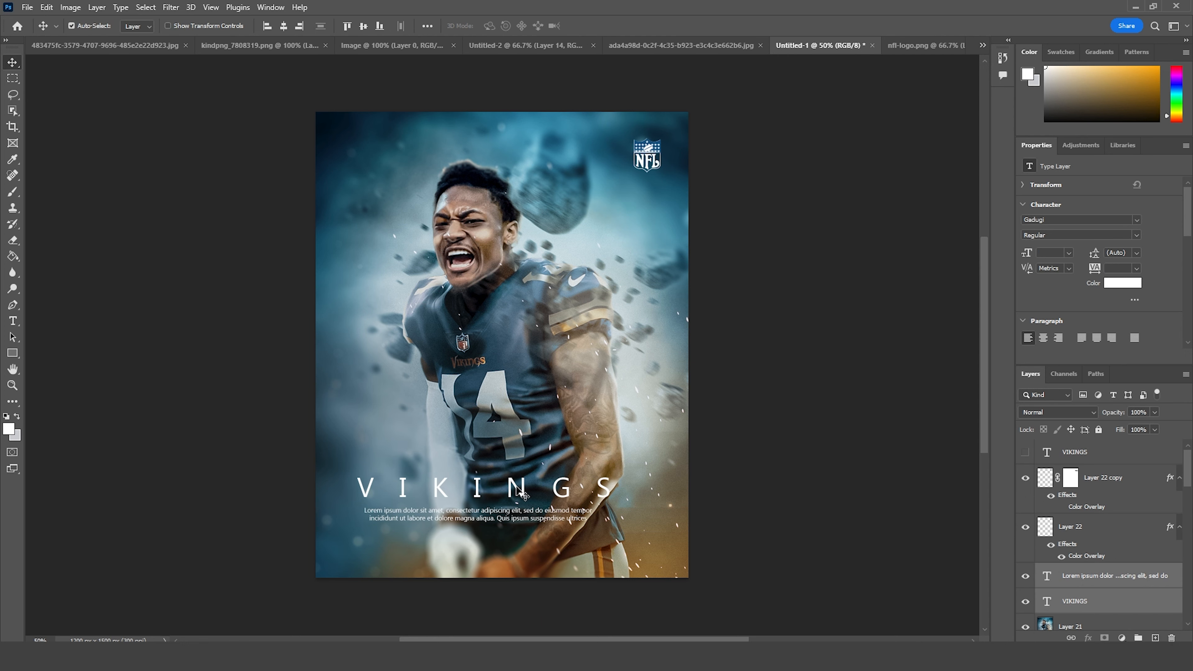
Step: Add a small WINDYS STUDIO label, enlarge it to 5.84 pt, and place the label and its copy in the poster's bottom corners
key("t")
left_click(372, 171)
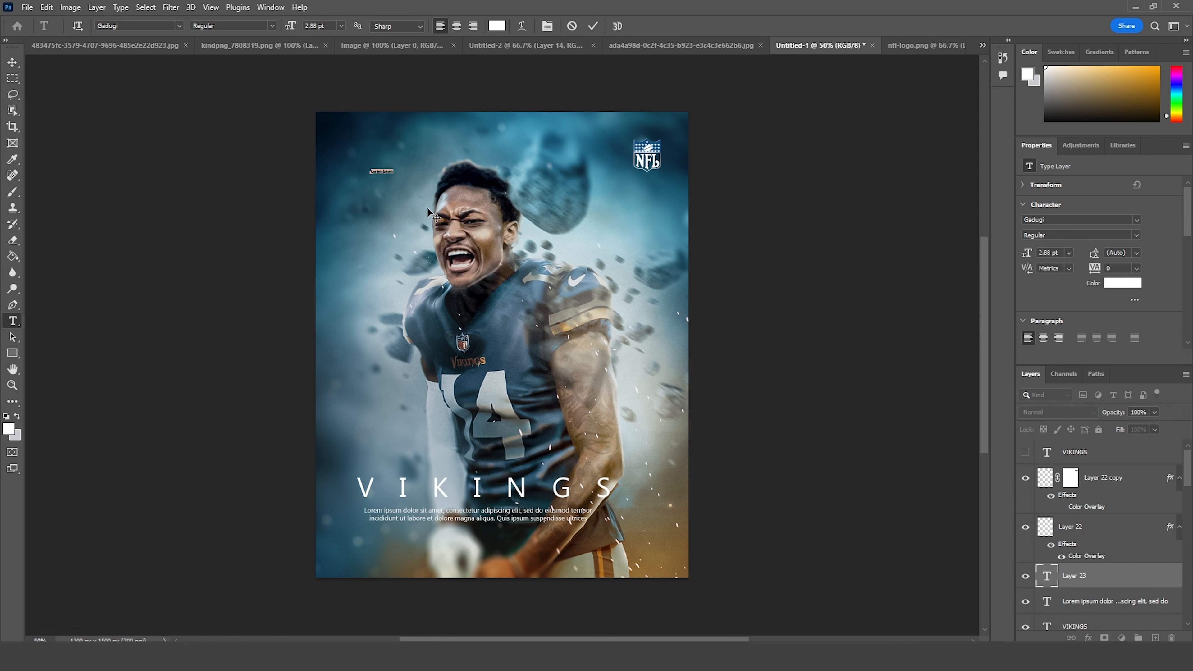
left_click(13, 62)
key("ctrl+z")
left_click_drag(402, 181, 420, 164)
left_click(393, 173)
key("ctrl+t")
left_click_drag(400, 173, 639, 559)
key("Return")
Step: Change the bottom-right label to #SportsDesign and the bottom-left label to #windystudio, and nudge the right one into place
double_click(639, 559)
type("#N")
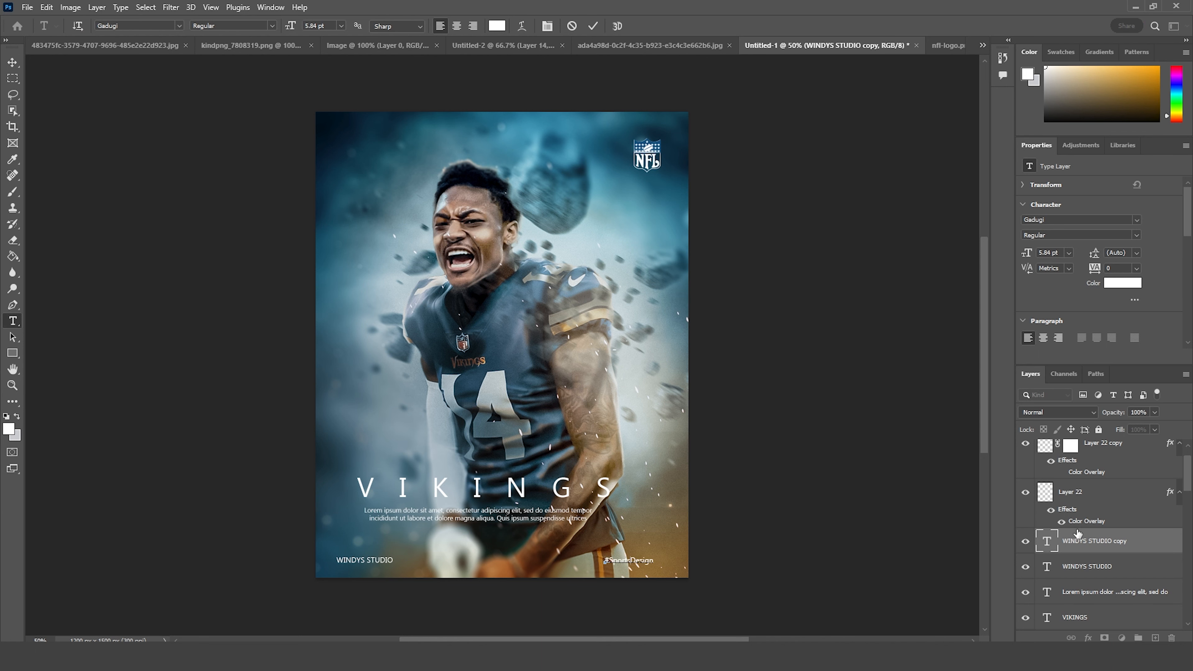
double_click(1047, 566)
left_click(337, 560)
type("#")
key("ctrl+Return")
mouse_move(643, 561)
left_mouse_down()
mouse_move(365, 550)
mouse_move(648, 564)
left_mouse_up()
left_click(386, 559, "shift")
double_click(1046, 567)
type("#windys")
left_click(13, 62)
Step: Add a Curves adjustment above Layer 21 and pull the curve's midtones down to darken the poster
left_click(1050, 595)
scroll(1052, 582, "down", 3)
left_click(1070, 529)
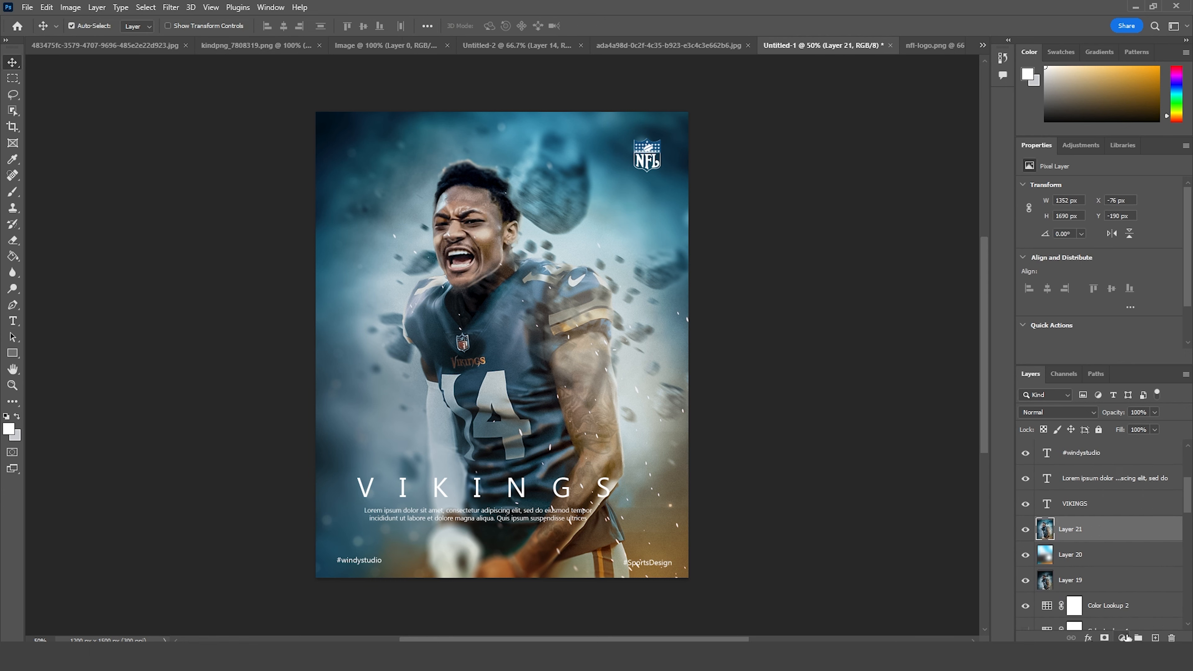
left_click(1121, 638)
left_click(1111, 482)
left_click_drag(1106, 284, 1103, 303)
Step: Paint black on the Curves mask with a 700 px soft brush over the player, keeping the darkening around the poster's edges
left_click(1075, 530)
key("b")
key("bracketright")
key("bracketright")
key("bracketright")
key("bracketright")
key("bracketright")
key("bracketright")
key("bracketright")
key("bracketright")
key("bracketright")
key("bracketright")
key("bracketright")
key("bracketright")
key("bracketright")
mouse_move(473, 327)
left_mouse_down()
mouse_move(749, 468)
mouse_move(539, 345)
left_mouse_up()
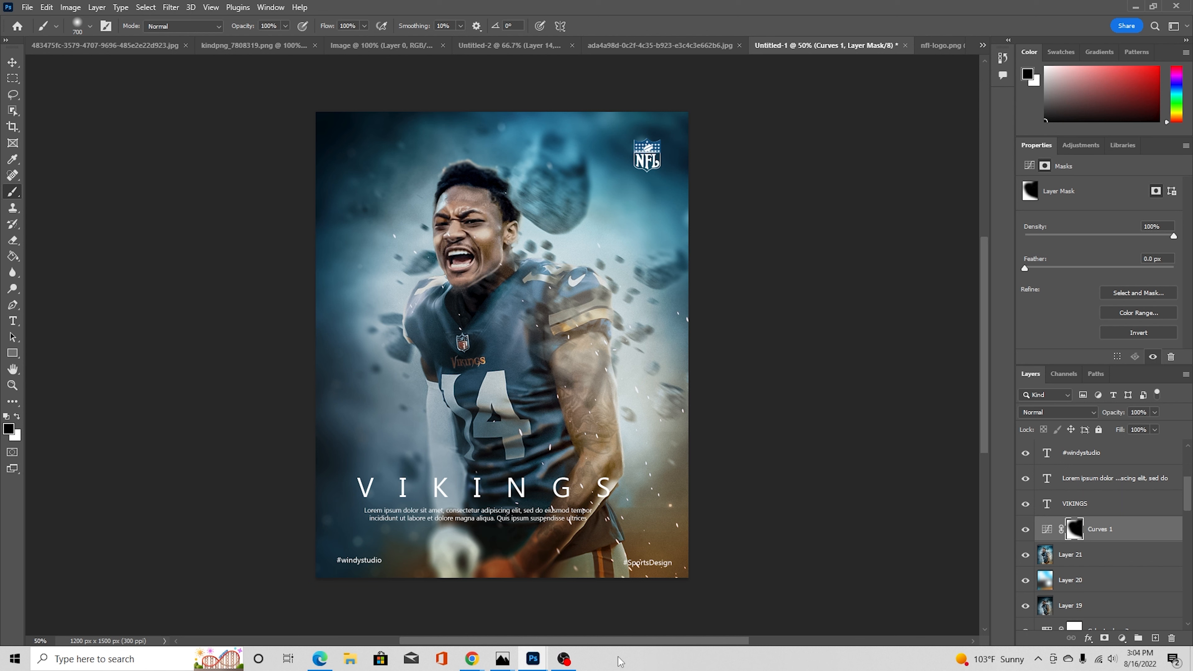